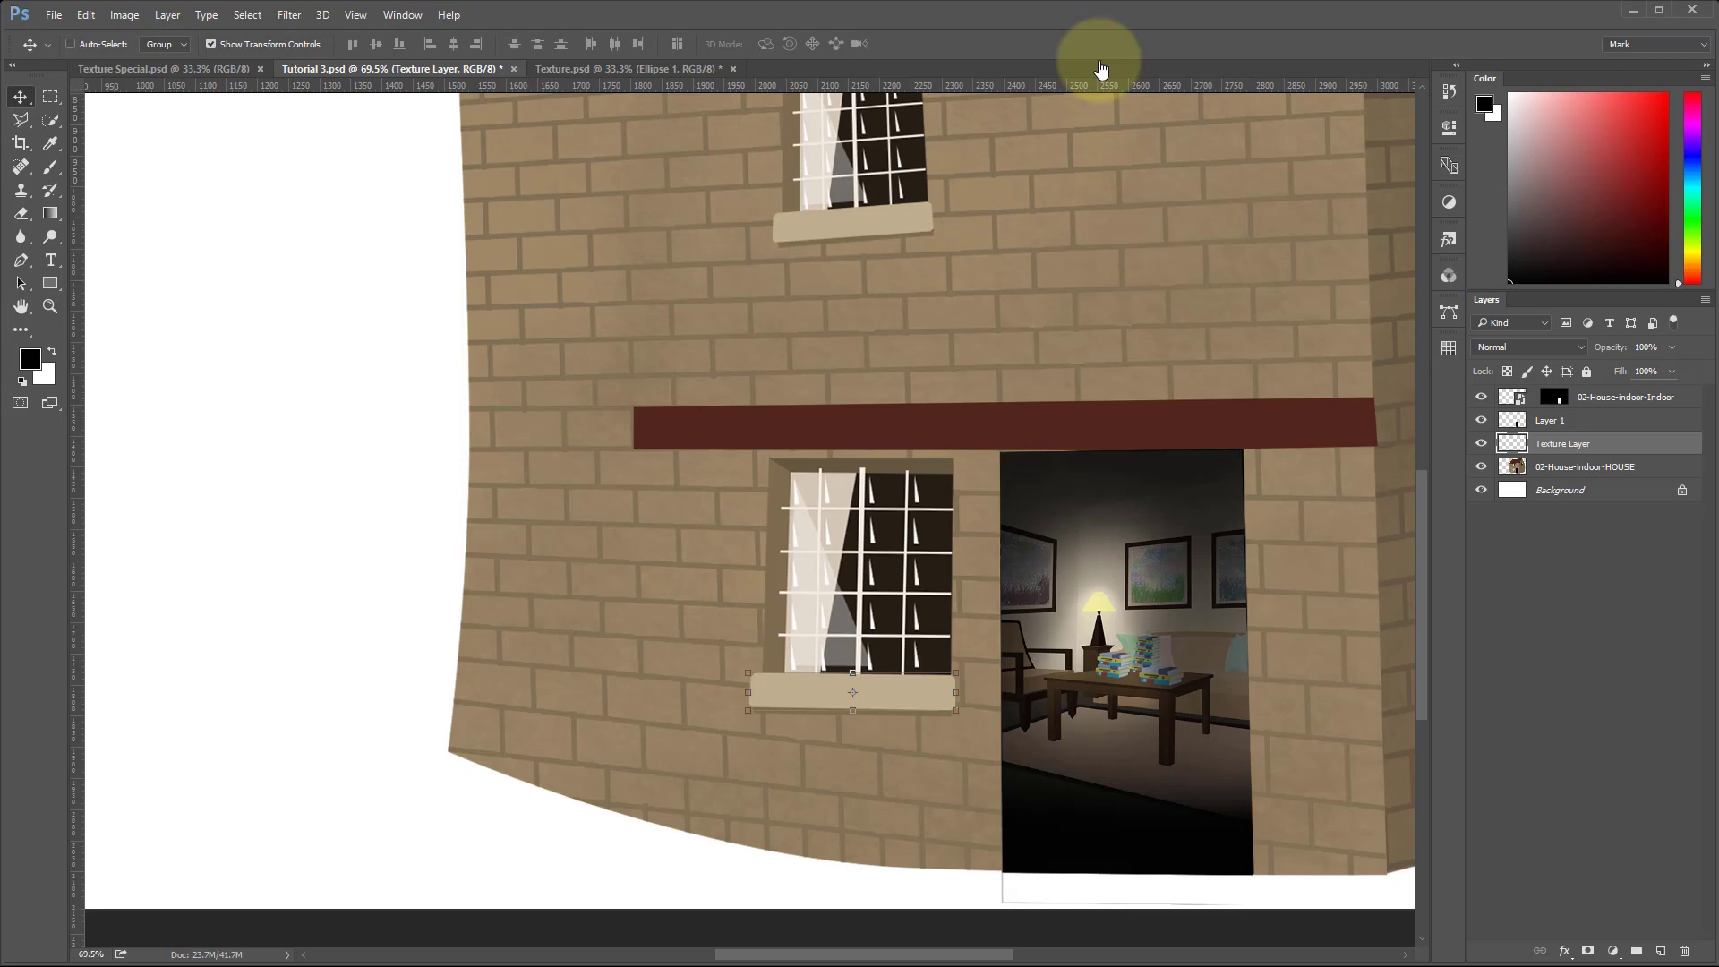
Create a new empty layer at the top of the layer stack.
{"action": "left_click", "coordinate": [1544, 607]}
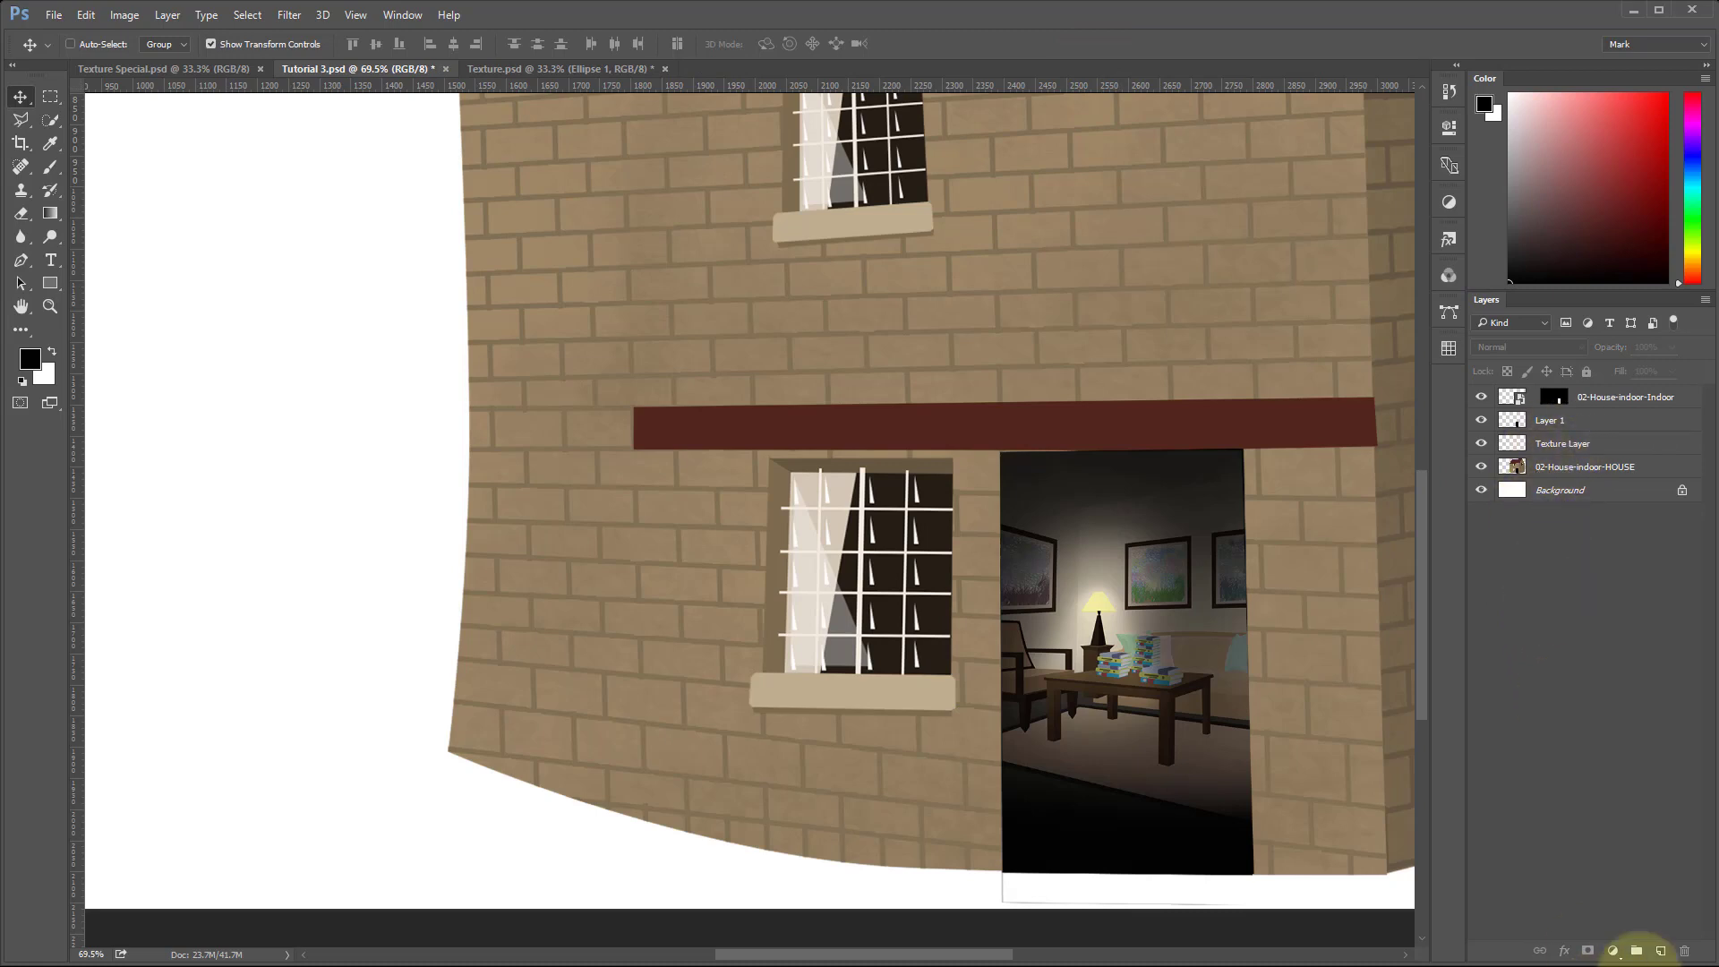
{"action": "left_click", "coordinate": [1662, 952]}
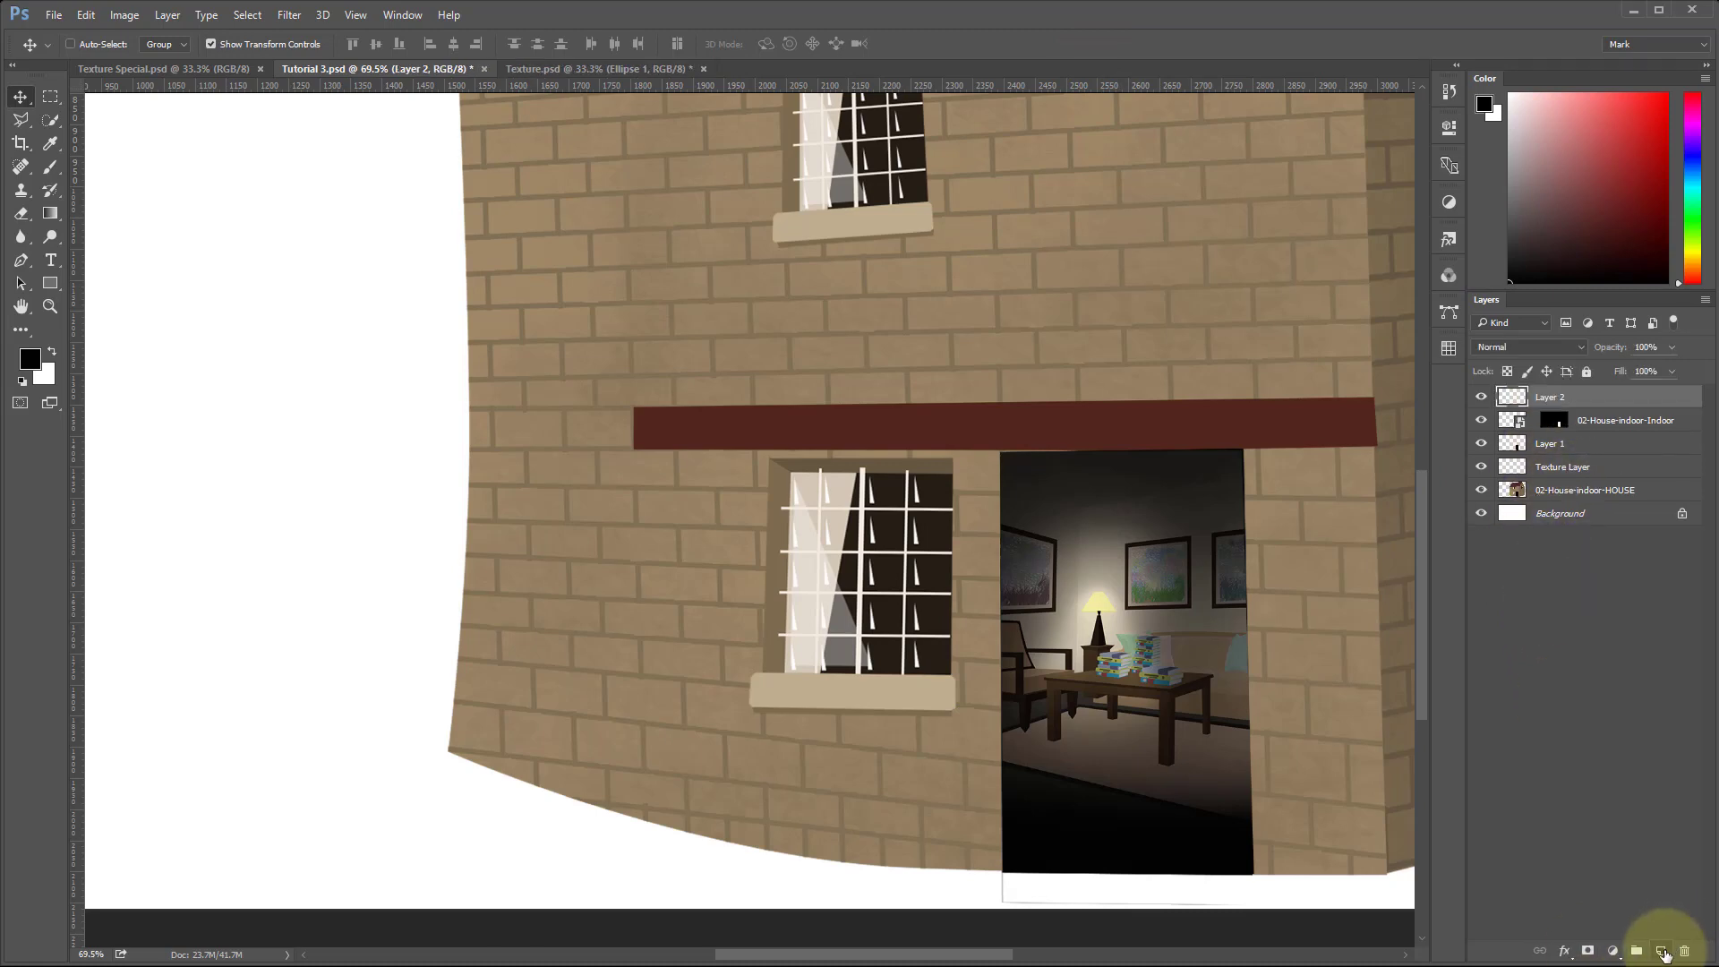
{"action": "key", "text": "ctrl+2"}
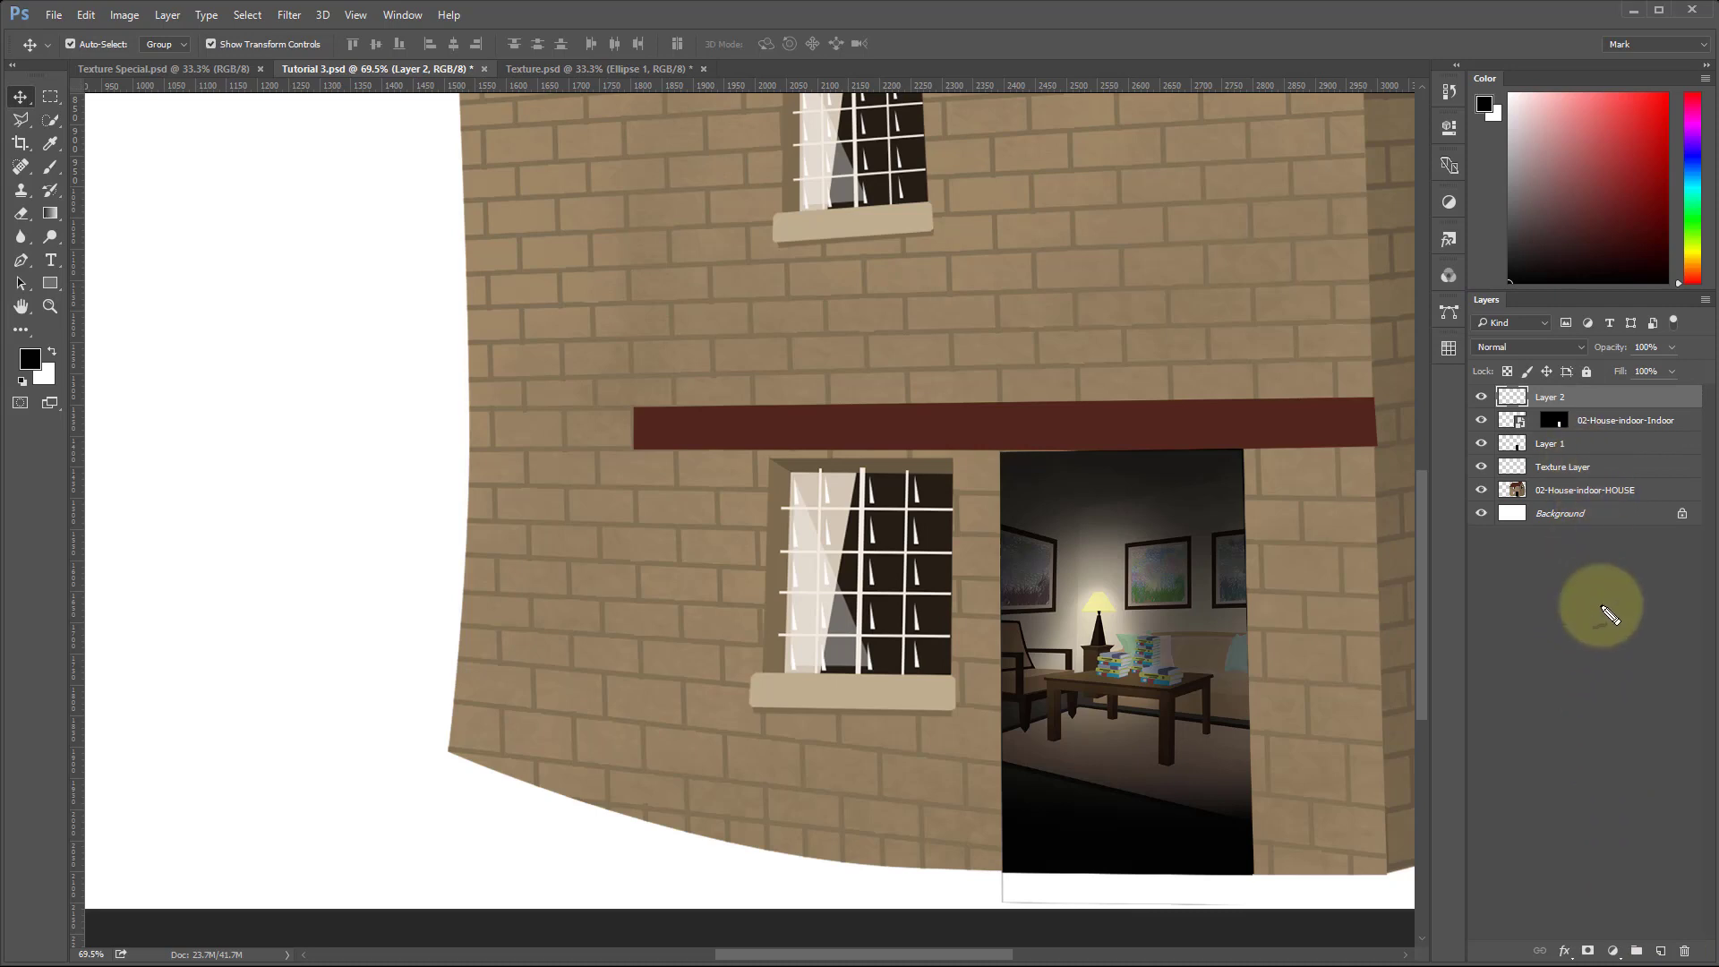
{"action": "left_click_drag", "start_coordinate": [1599, 597], "coordinate": [1665, 936]}
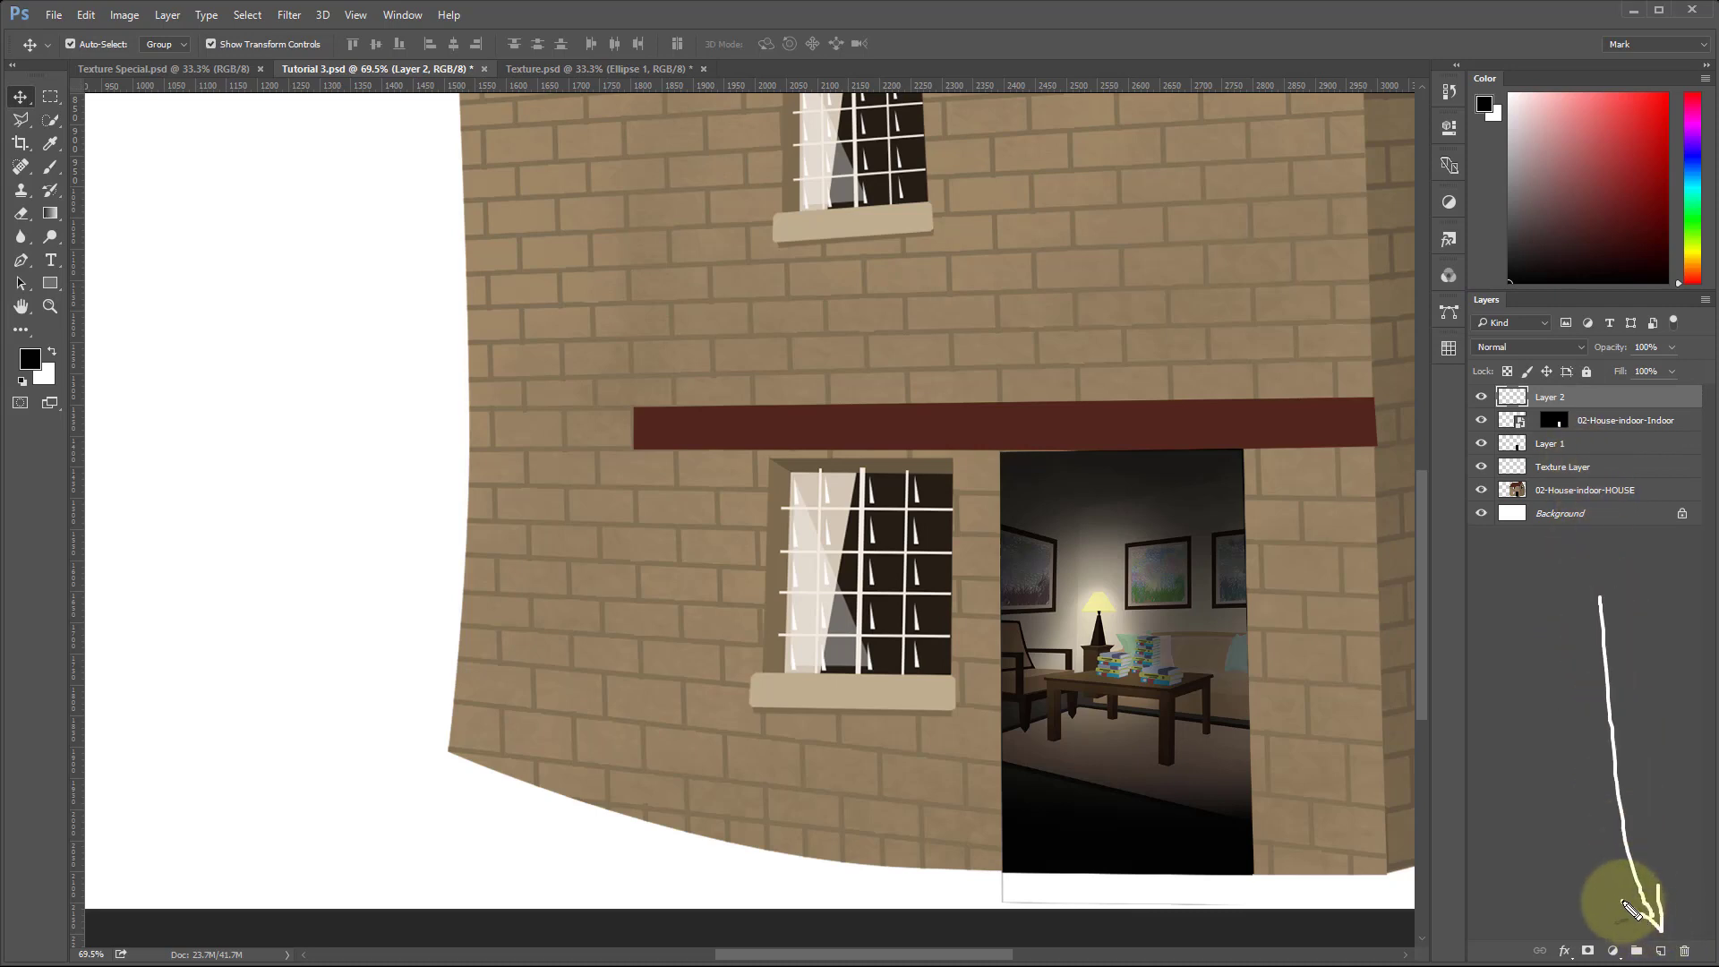
{"action": "key", "text": "Escape"}
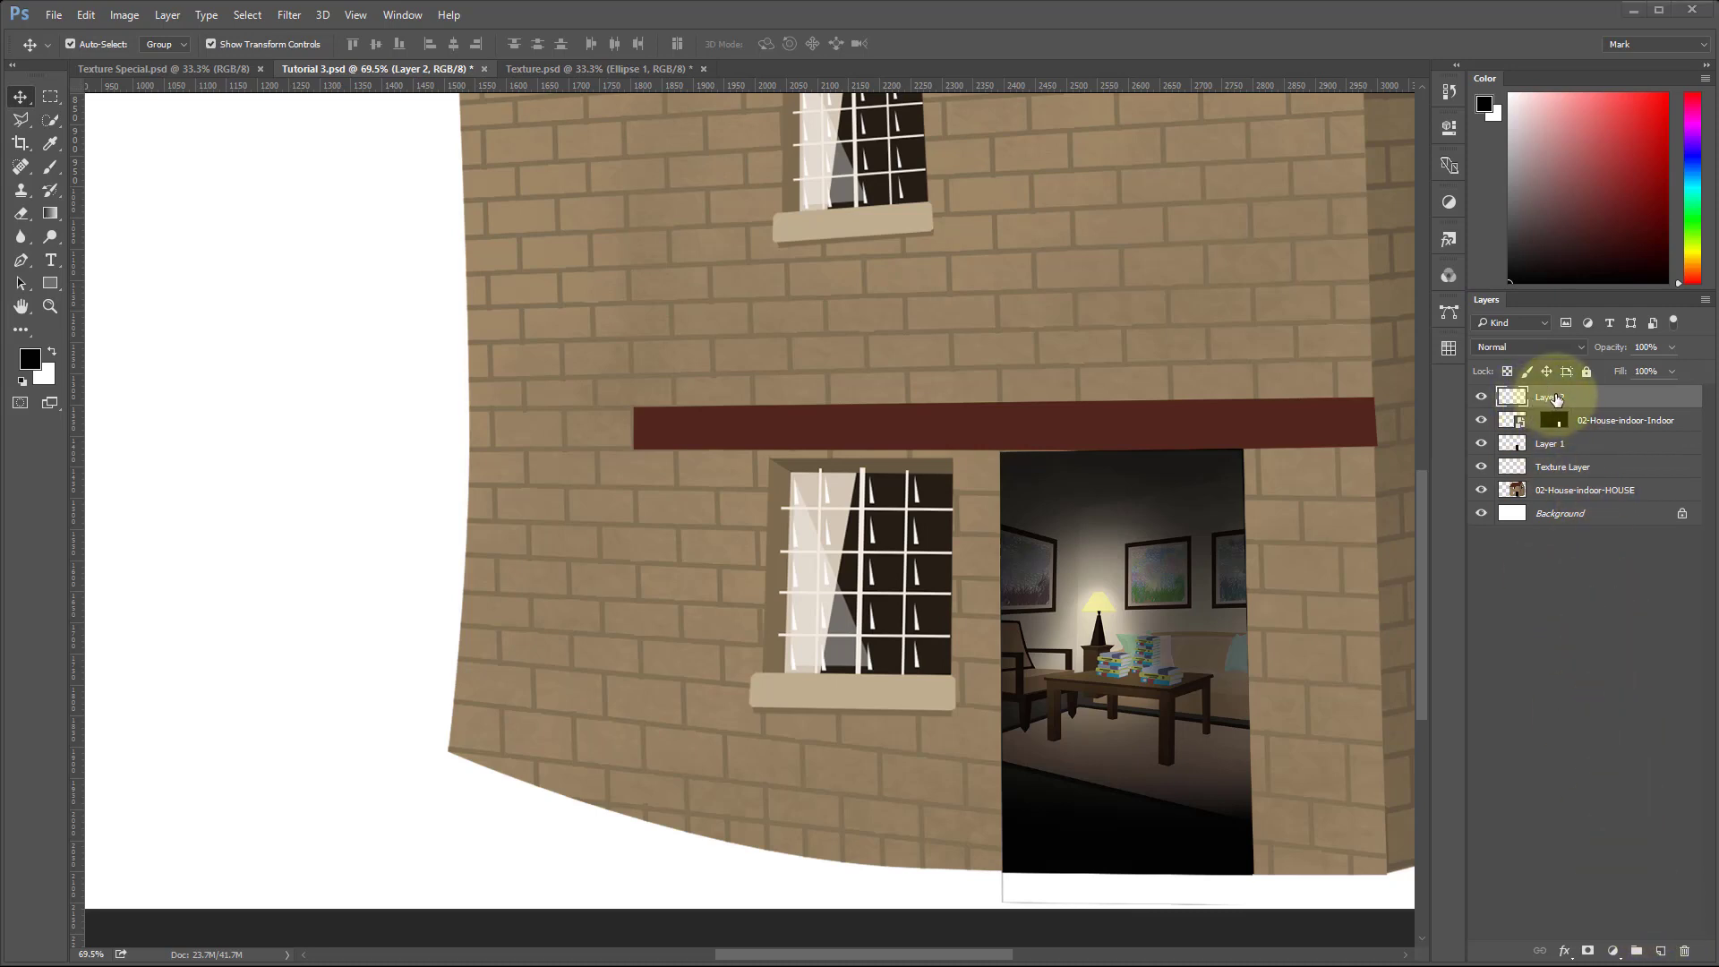
Activate the Brush tool, set its flow to 100%, and choose a medium red foreground color.
{"action": "left_click", "coordinate": [50, 169]}
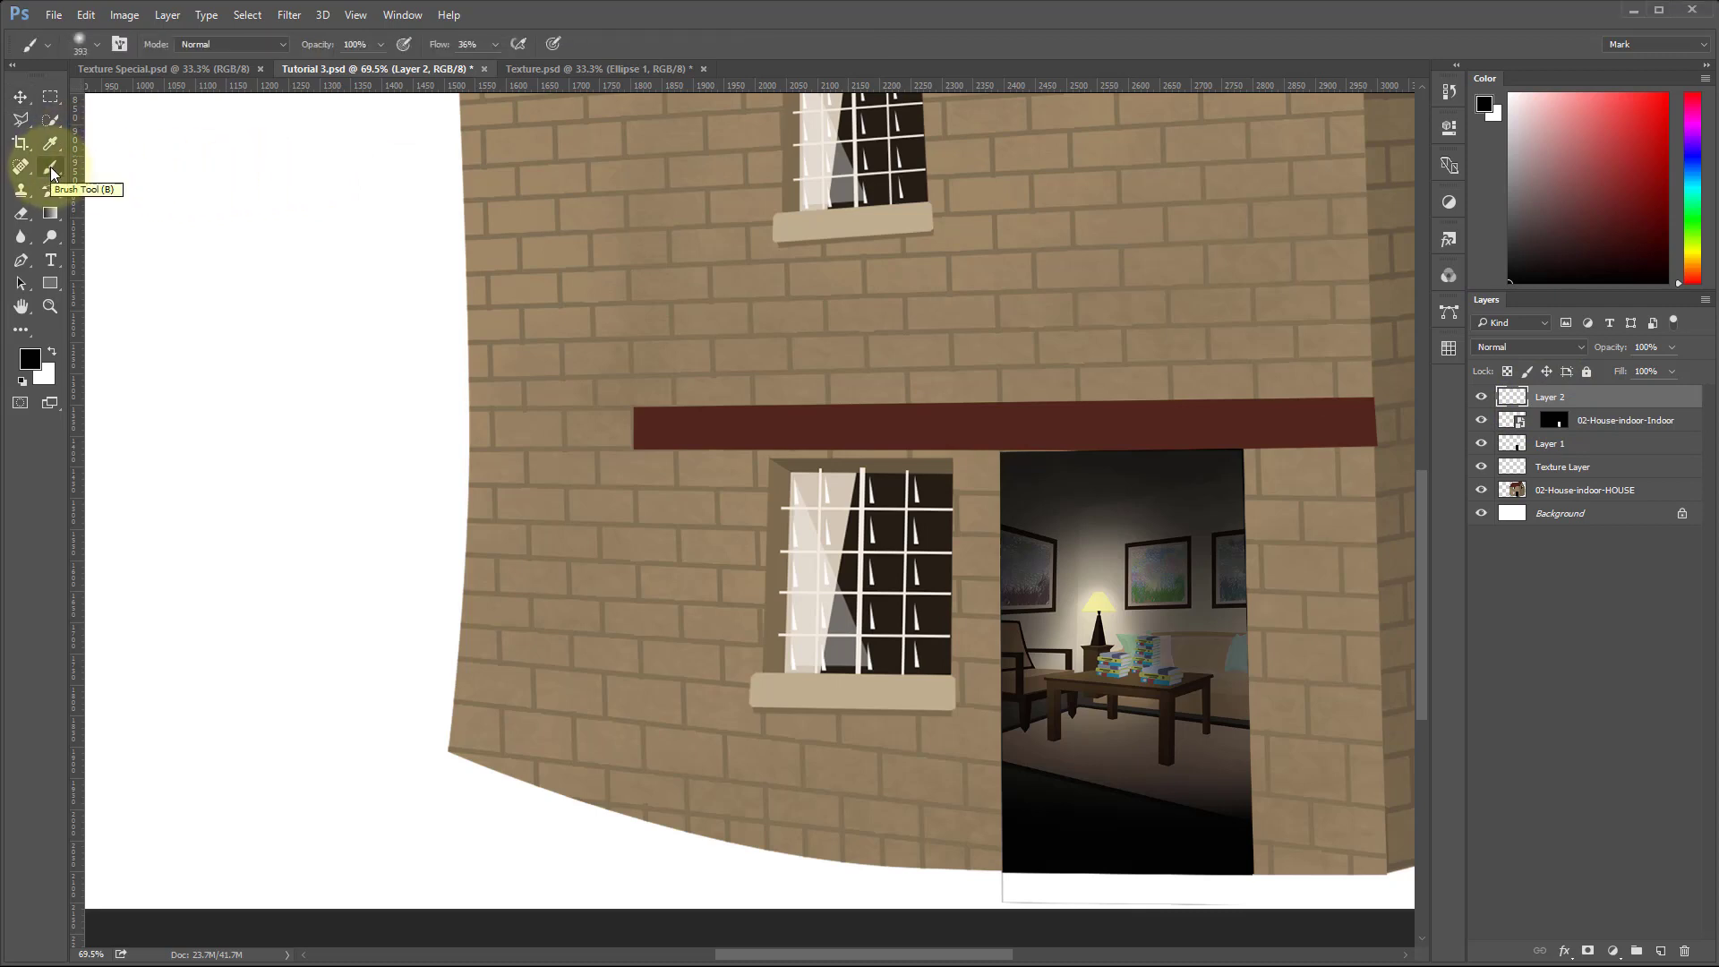
{"action": "left_click", "coordinate": [495, 43]}
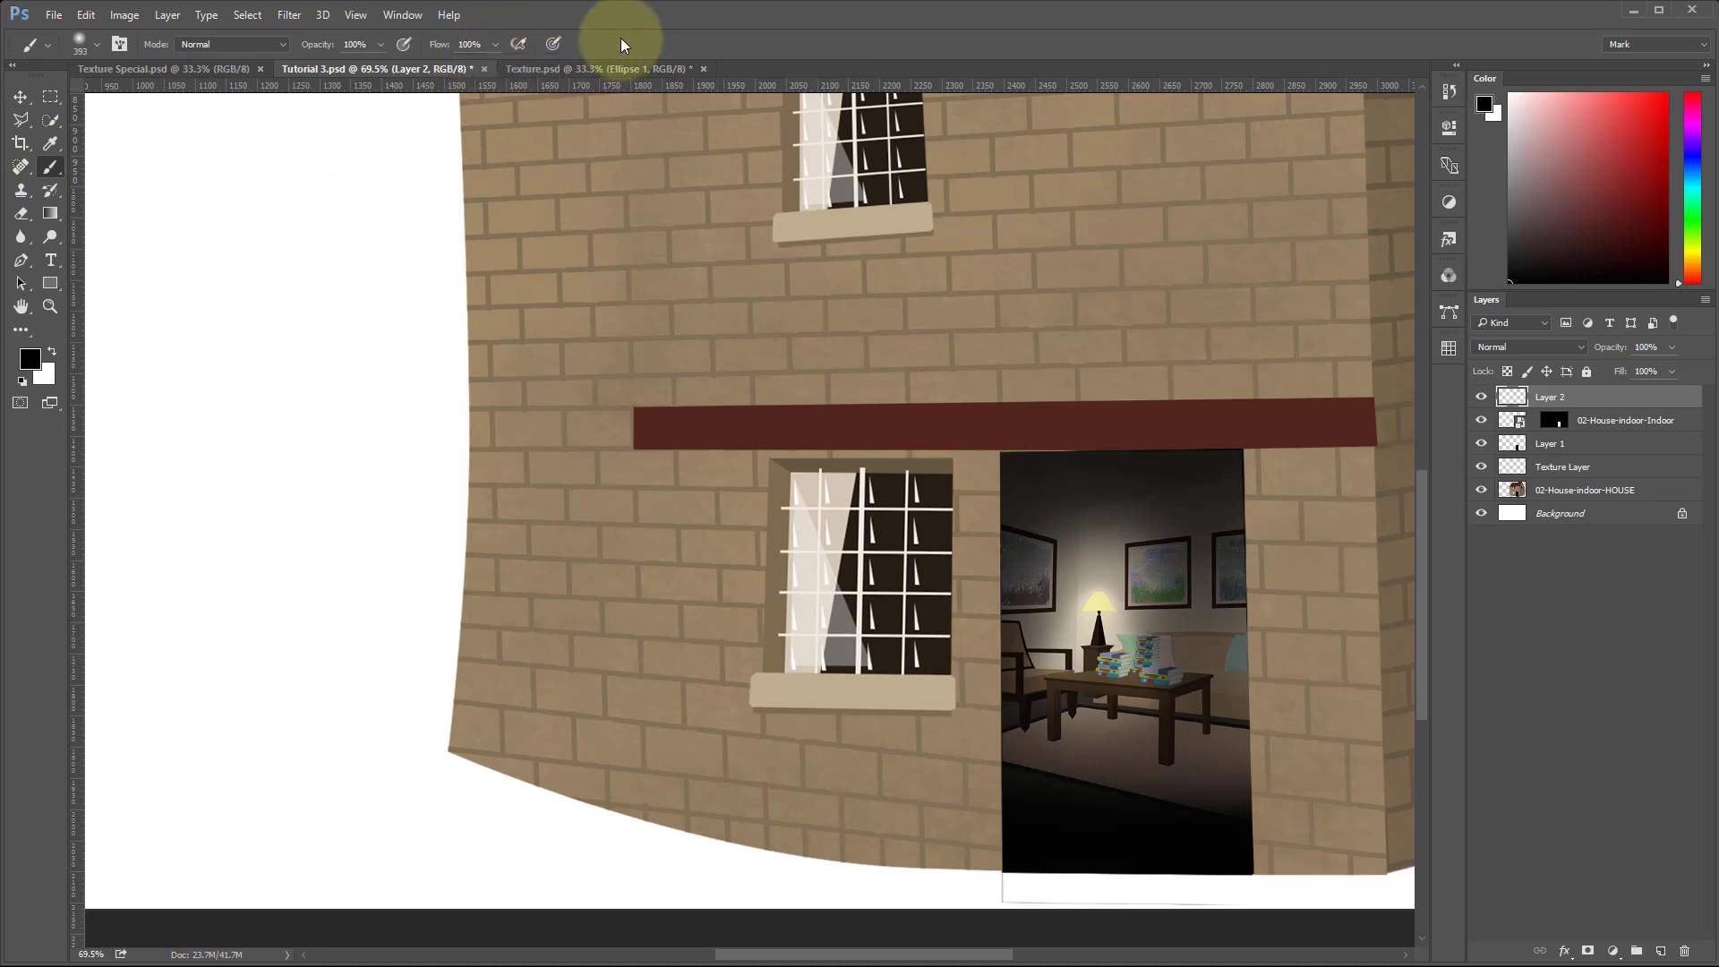
{"action": "left_click_drag", "start_coordinate": [440, 47], "coordinate": [630, 50]}
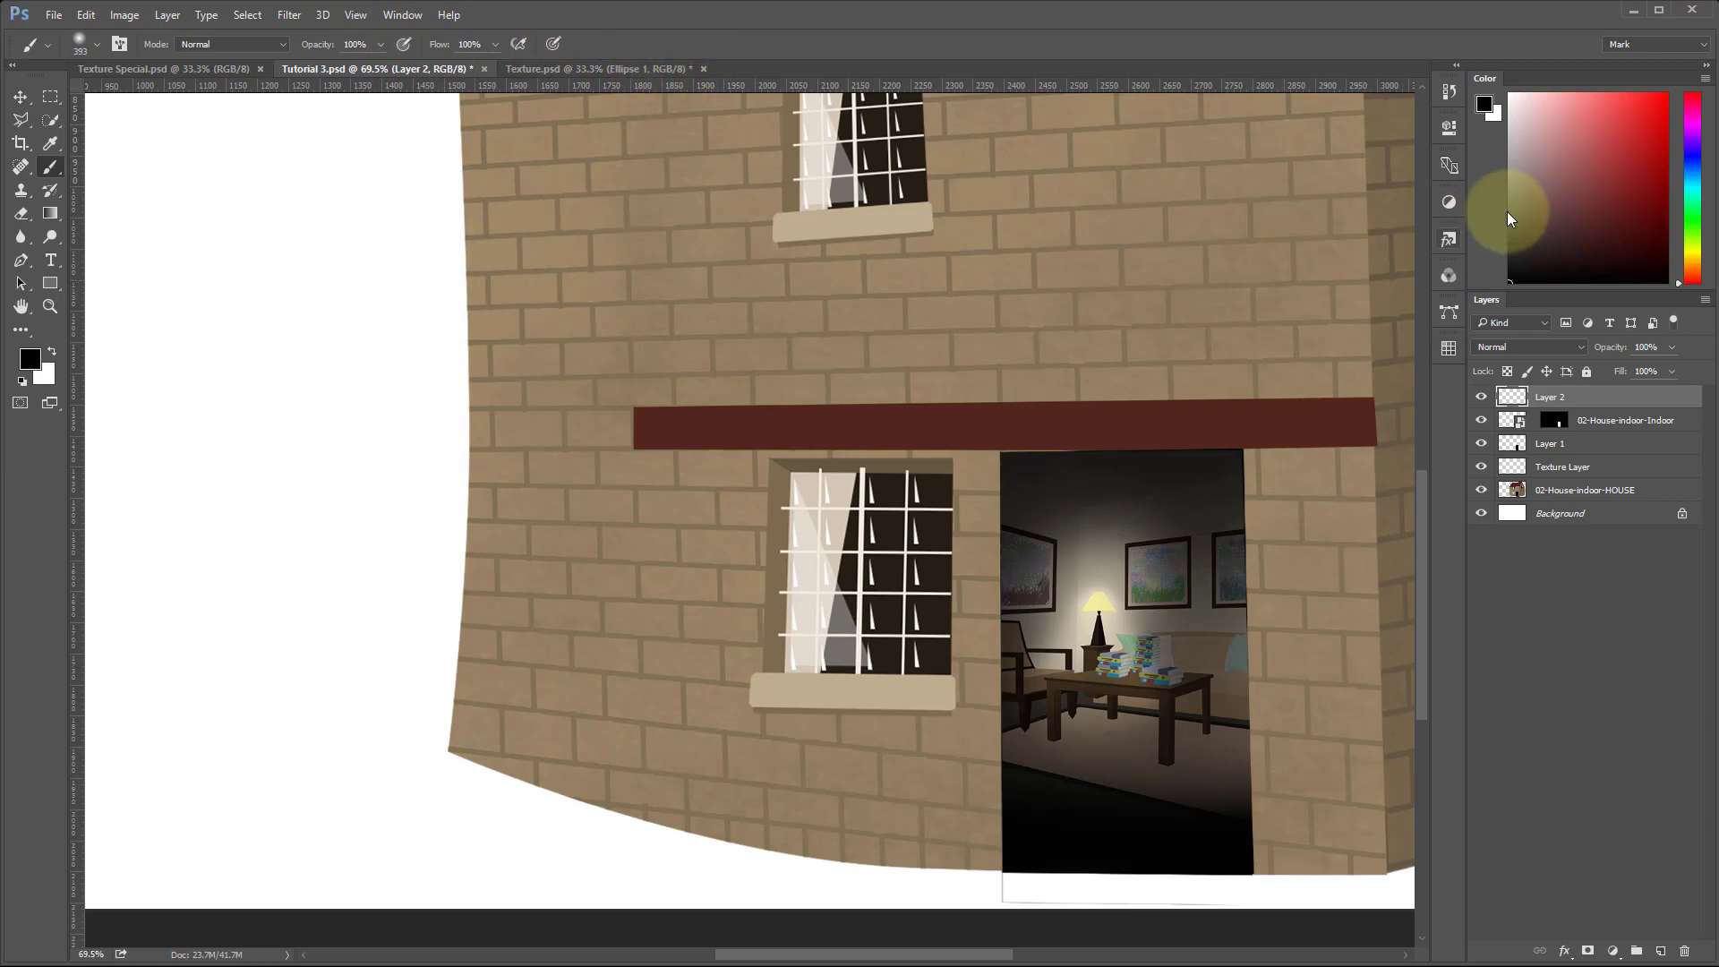
{"action": "left_click_drag", "start_coordinate": [1533, 220], "coordinate": [1618, 141]}
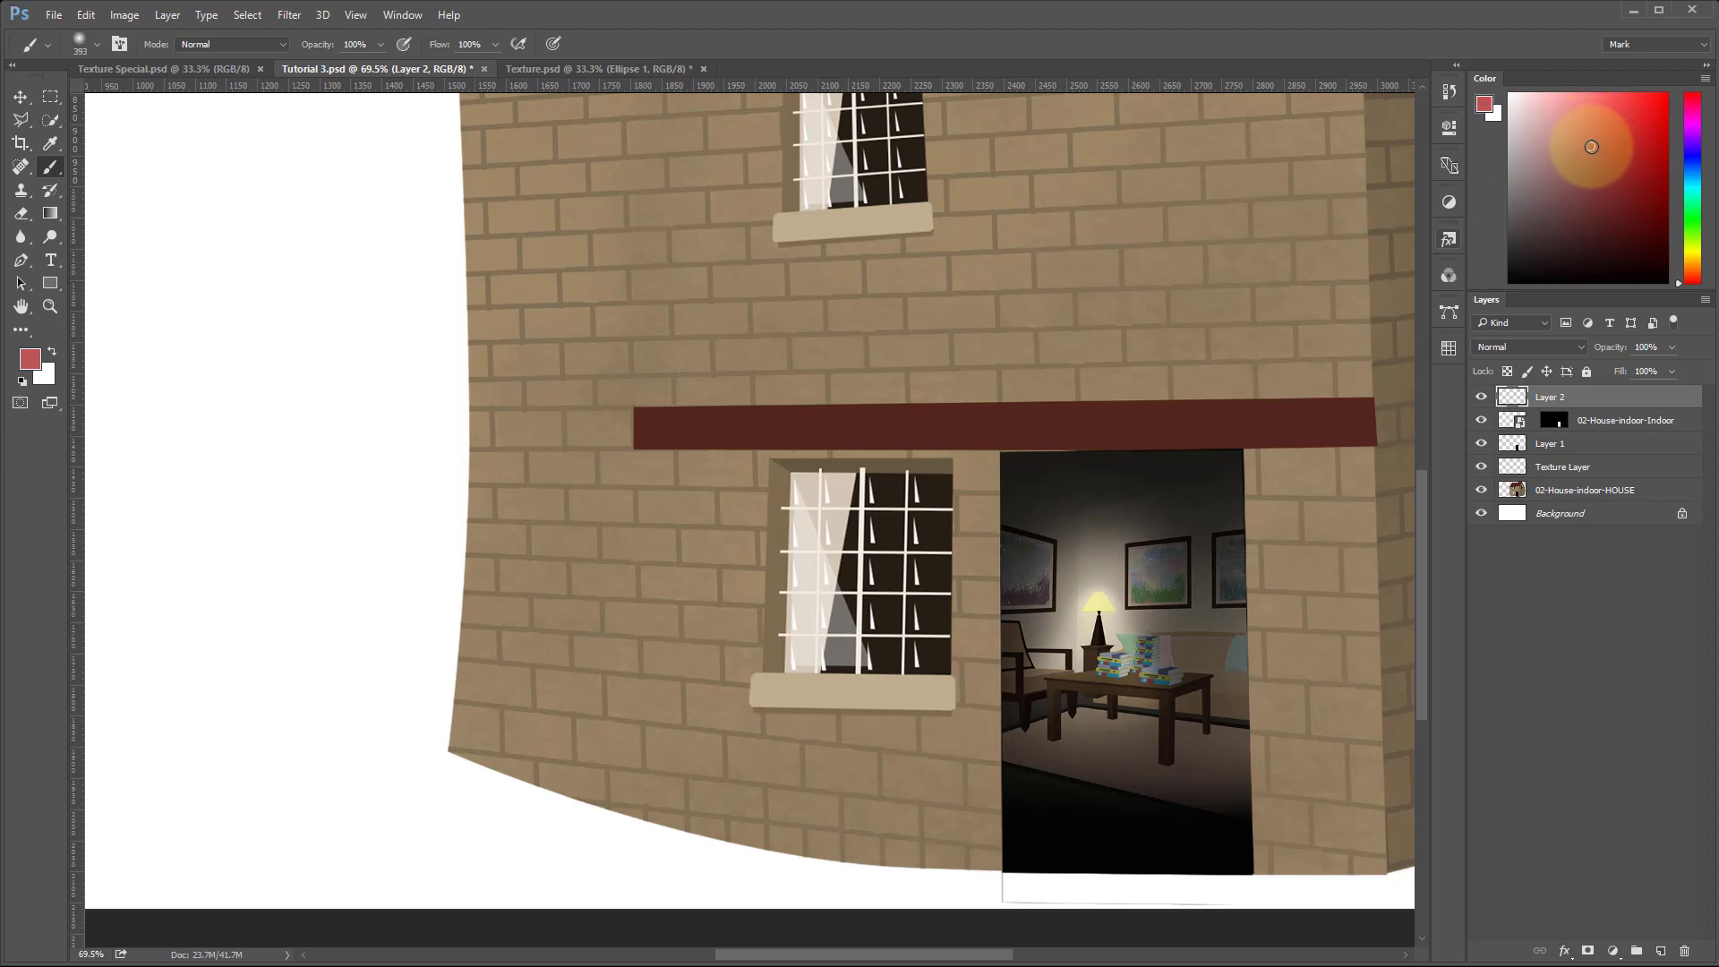
Paint a broad soft red test stroke over the upper wall and undo it.
{"action": "mouse_move", "coordinate": [529, 238]}
{"action": "left_mouse_down"}
{"action": "mouse_move", "coordinate": [417, 373]}
{"action": "mouse_move", "coordinate": [595, 284]}
{"action": "mouse_move", "coordinate": [417, 410]}
{"action": "mouse_move", "coordinate": [600, 374]}
{"action": "mouse_move", "coordinate": [352, 525]}
{"action": "mouse_move", "coordinate": [623, 309]}
{"action": "mouse_move", "coordinate": [658, 390]}
{"action": "mouse_move", "coordinate": [816, 265]}
{"action": "mouse_move", "coordinate": [797, 275]}
{"action": "mouse_move", "coordinate": [602, 187]}
{"action": "mouse_move", "coordinate": [590, 307]}
{"action": "left_mouse_up"}
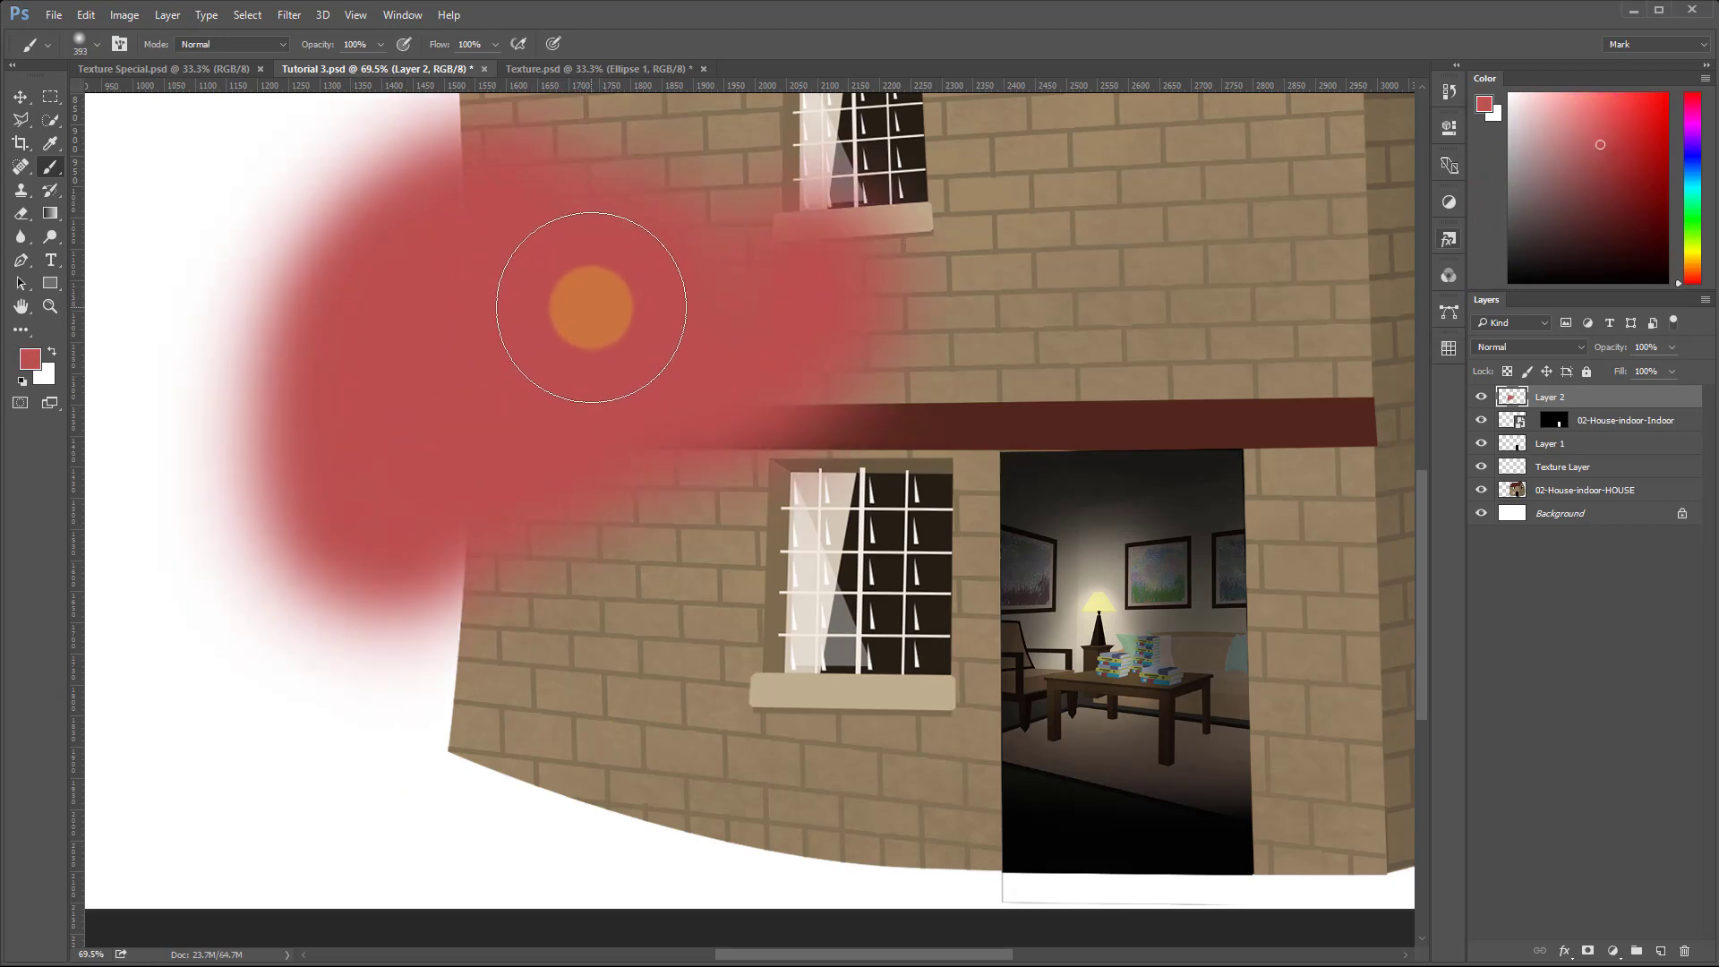
{"action": "key", "text": "ctrl+z"}
Set the brush hardness to 100% and reduce the brush diameter.
{"action": "mouse_move", "coordinate": [641, 365]}
{"action": "left_mouse_down"}
{"action": "mouse_move", "coordinate": [658, 183]}
{"action": "mouse_move", "coordinate": [654, 627]}
{"action": "left_mouse_up"}
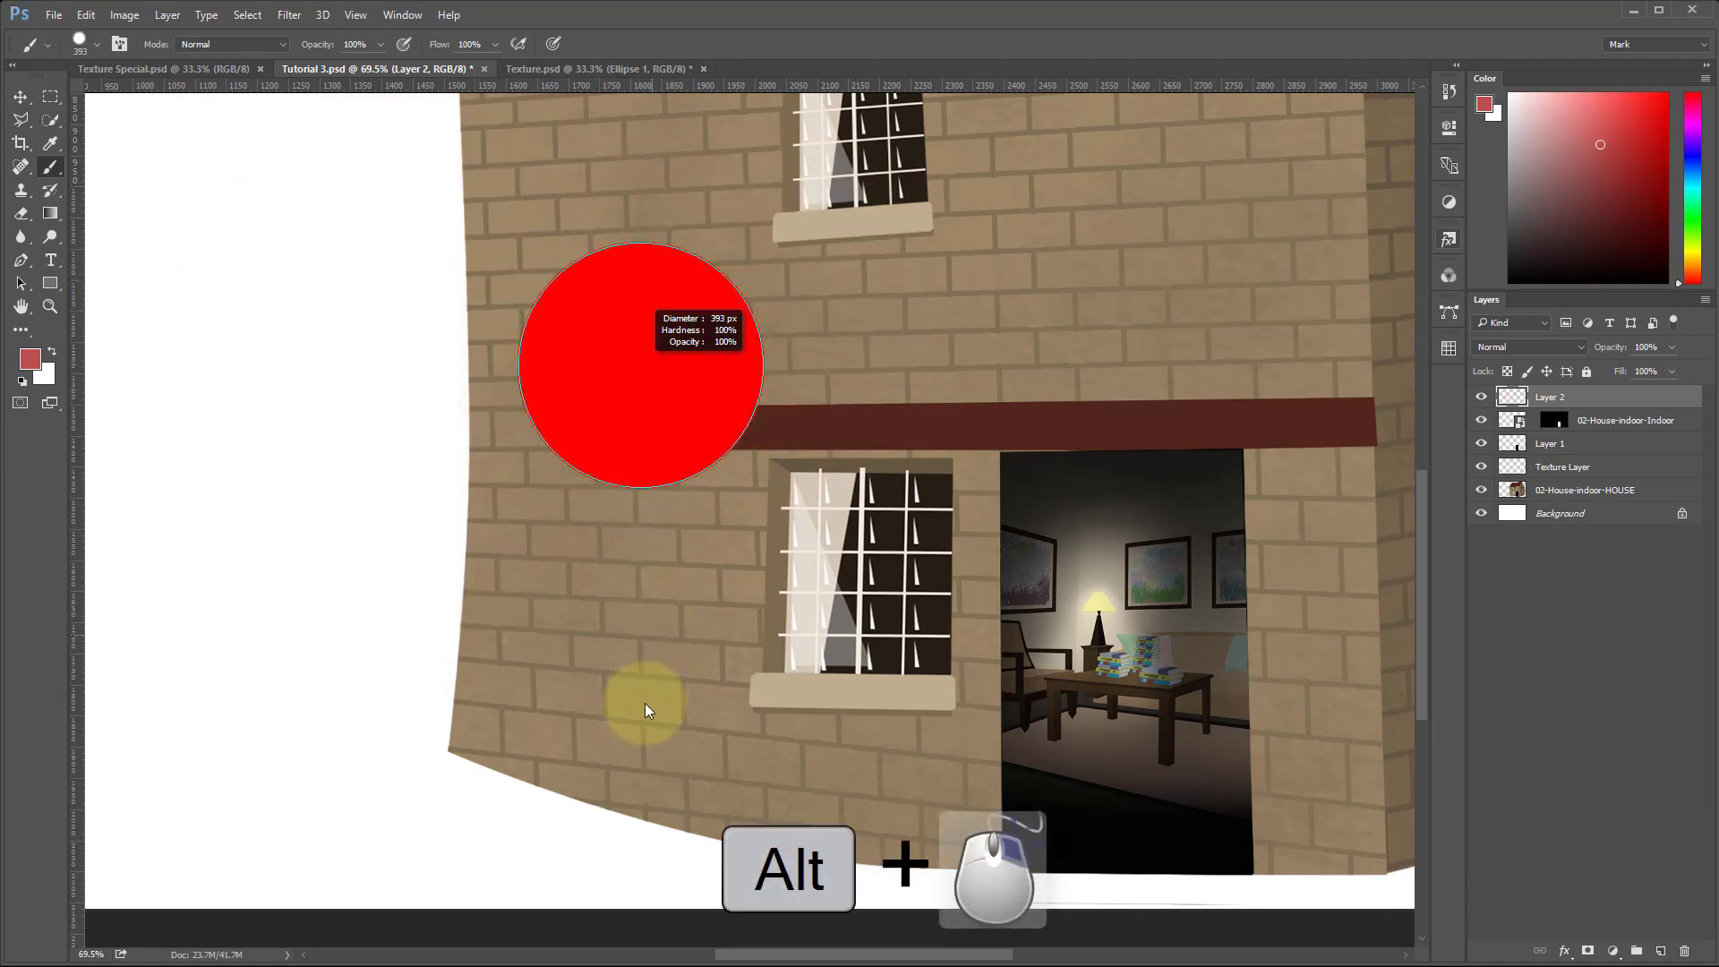
{"action": "mouse_move", "coordinate": [642, 722]}
{"action": "left_mouse_down"}
{"action": "mouse_move", "coordinate": [631, 631]}
{"action": "mouse_move", "coordinate": [689, 713]}
{"action": "mouse_move", "coordinate": [661, 706]}
{"action": "mouse_move", "coordinate": [685, 709]}
{"action": "left_mouse_up"}
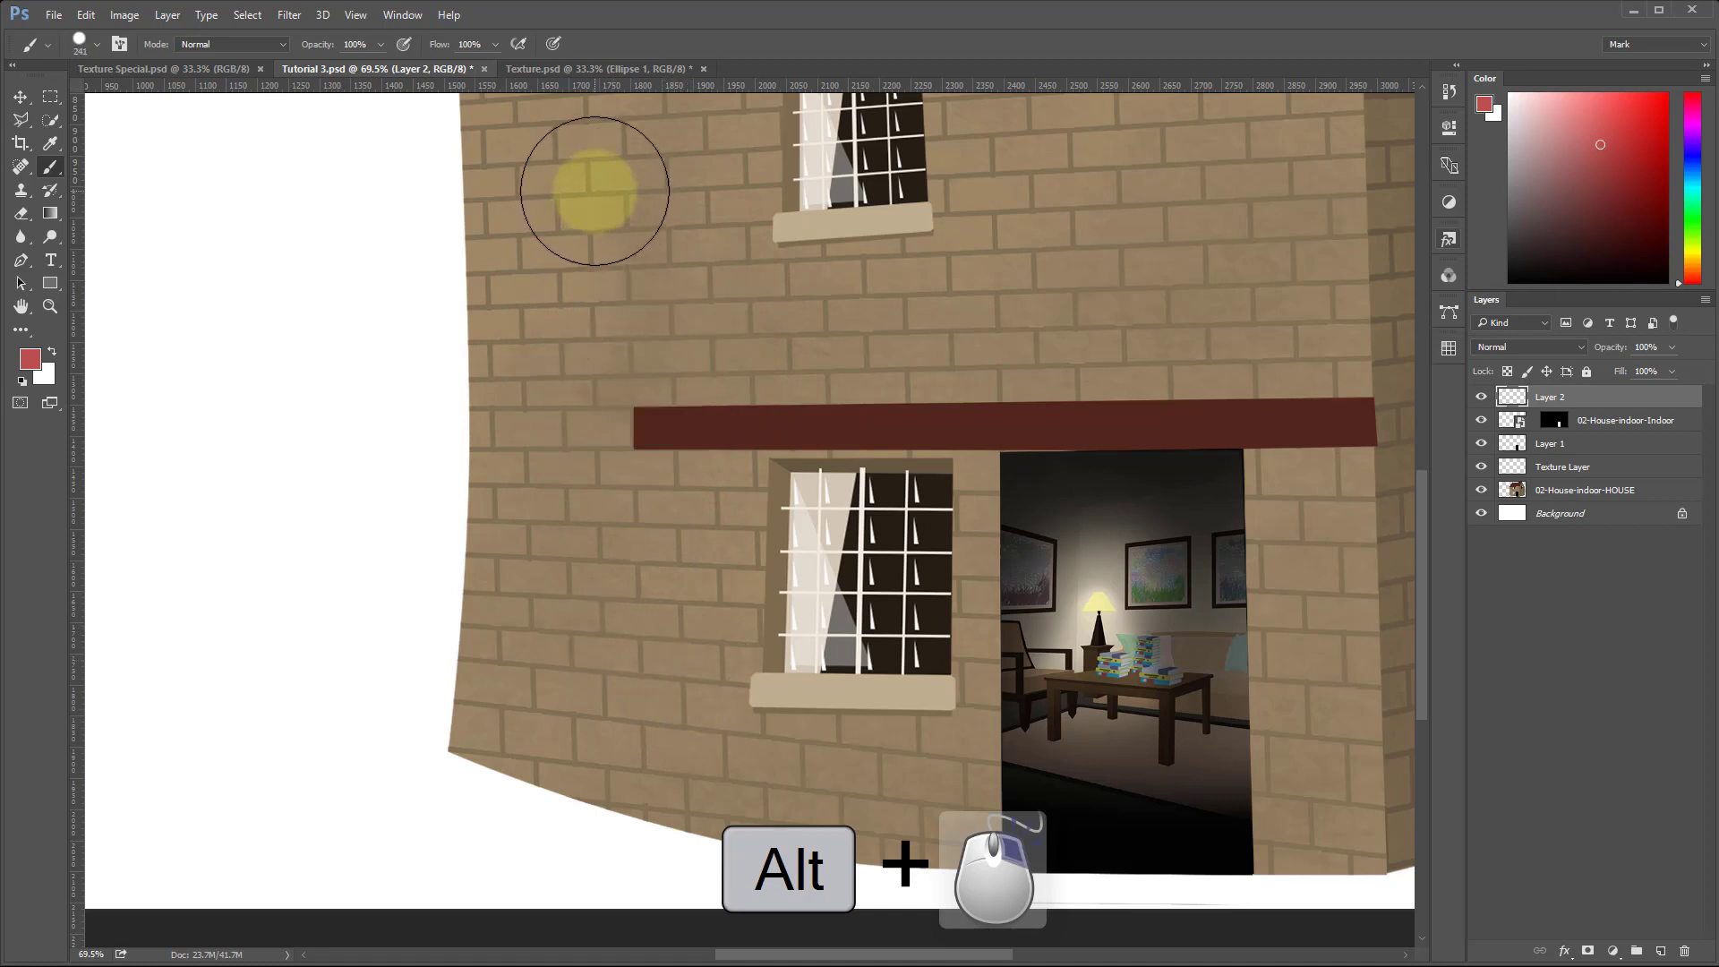
{"action": "left_click_drag", "start_coordinate": [634, 267], "coordinate": [610, 266]}
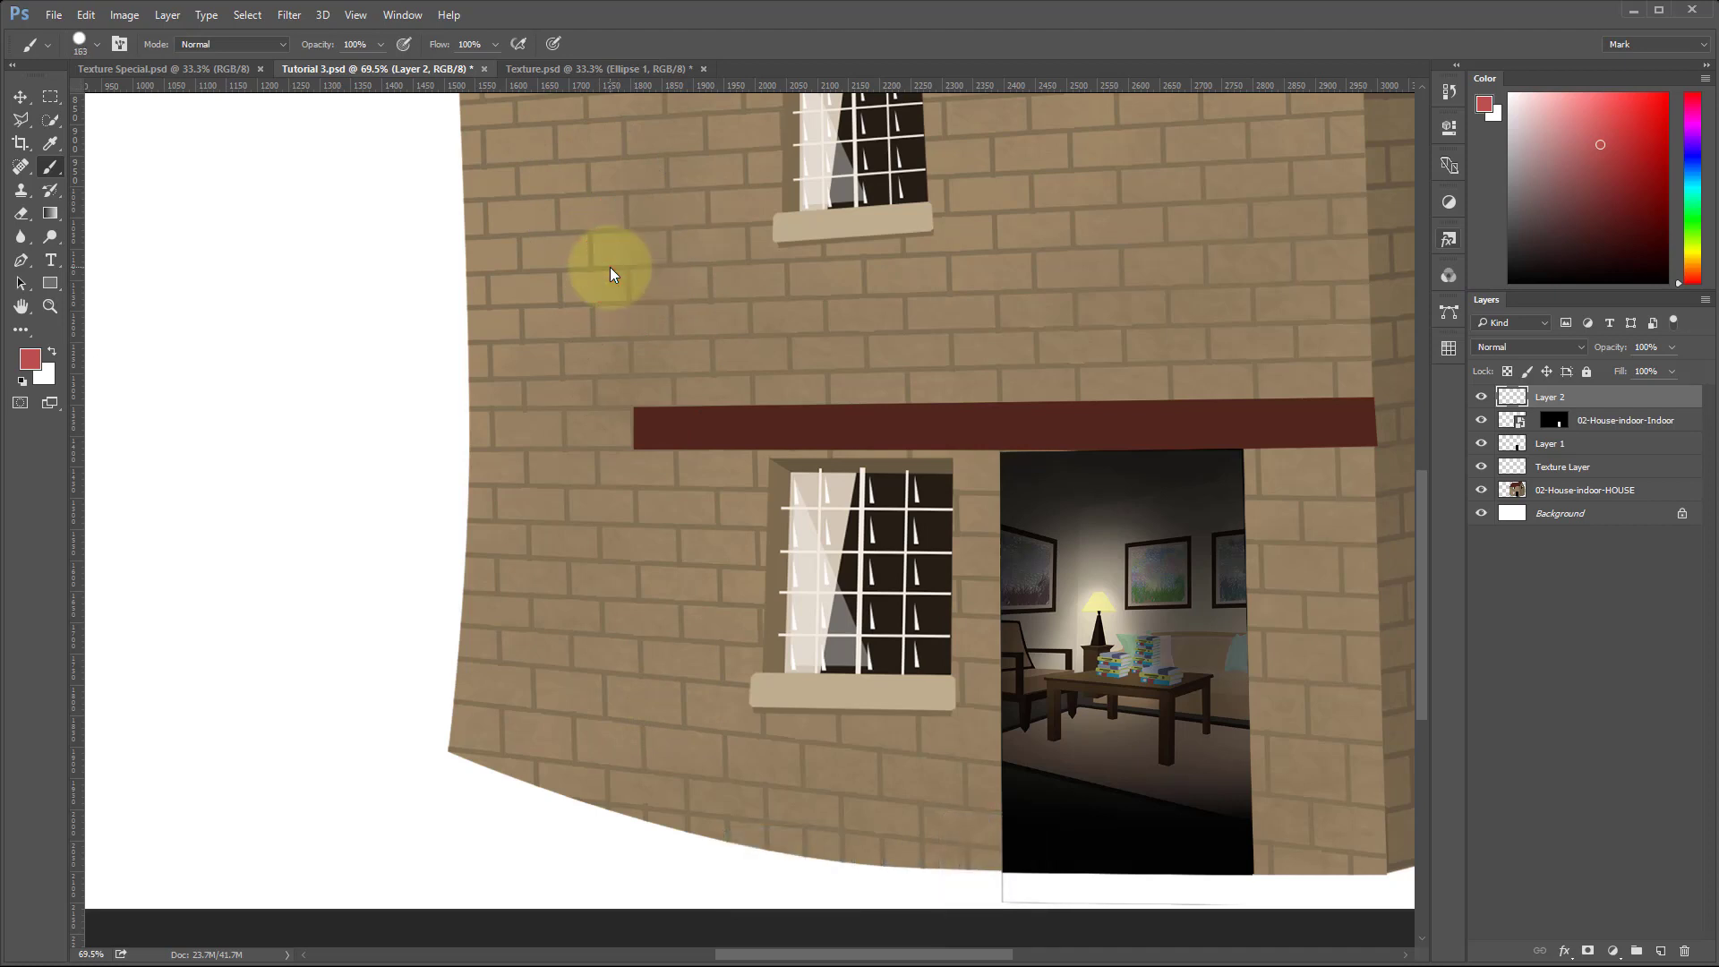
Choose the 134 px grass brush, paint a test stroke on the wall, and undo it.
{"action": "right_click", "coordinate": [609, 267]}
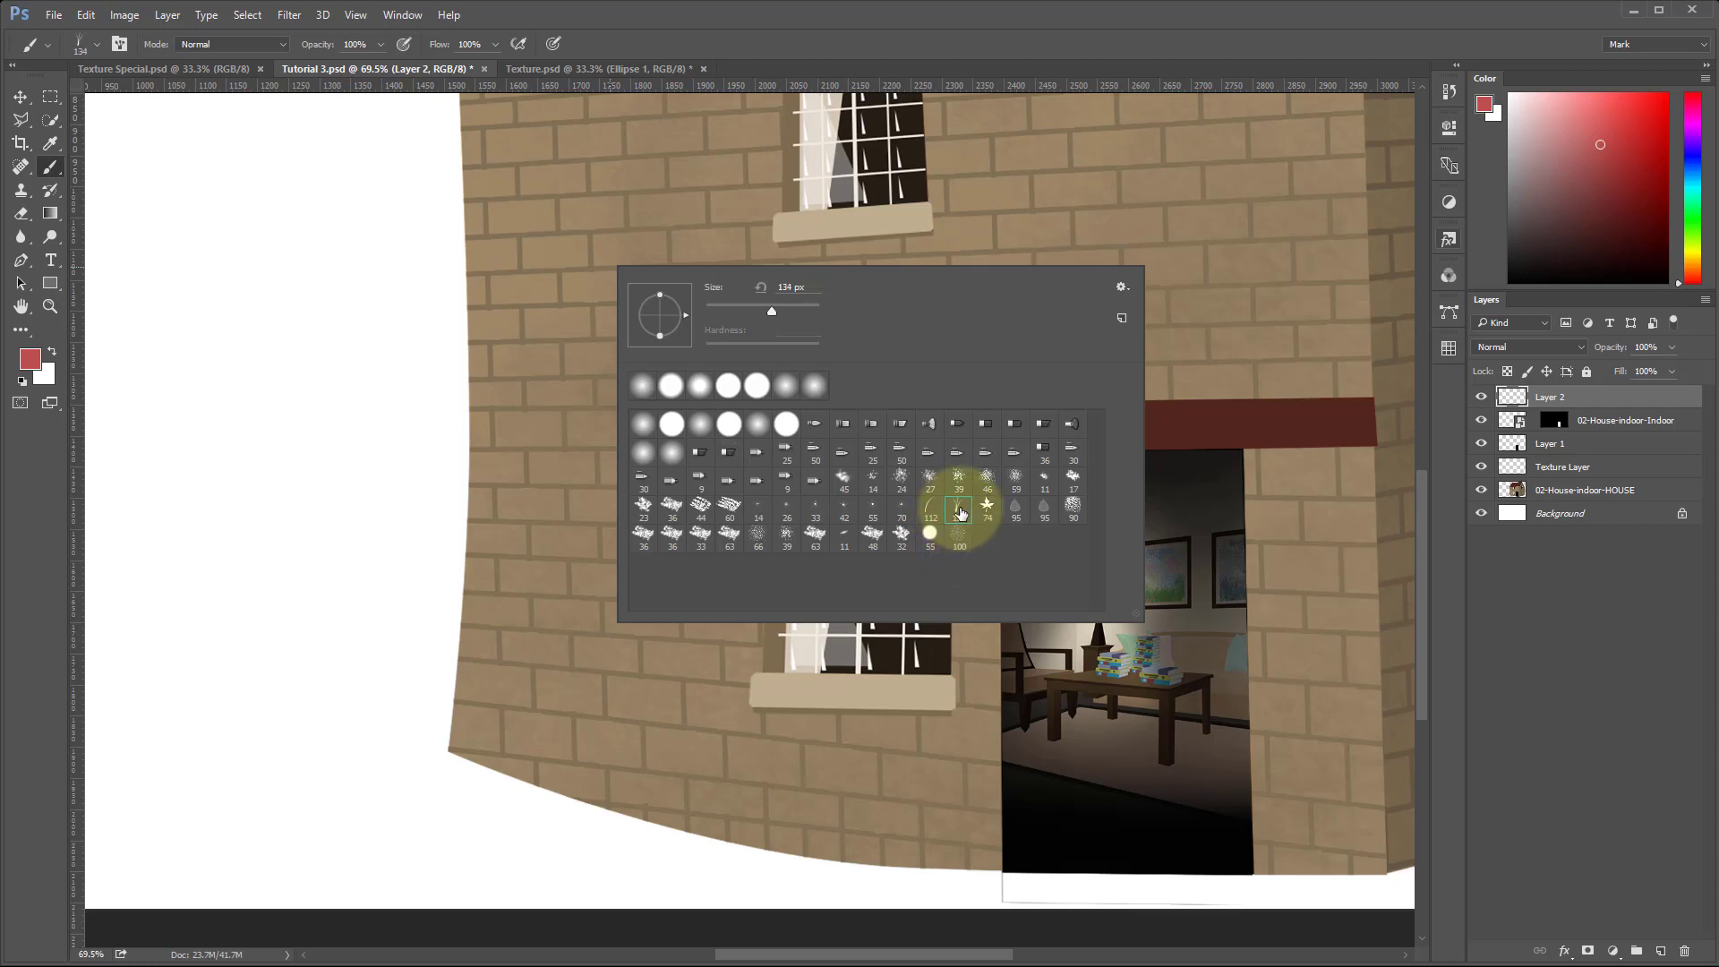
{"action": "right_click", "coordinate": [562, 242]}
{"action": "left_click", "coordinate": [580, 224]}
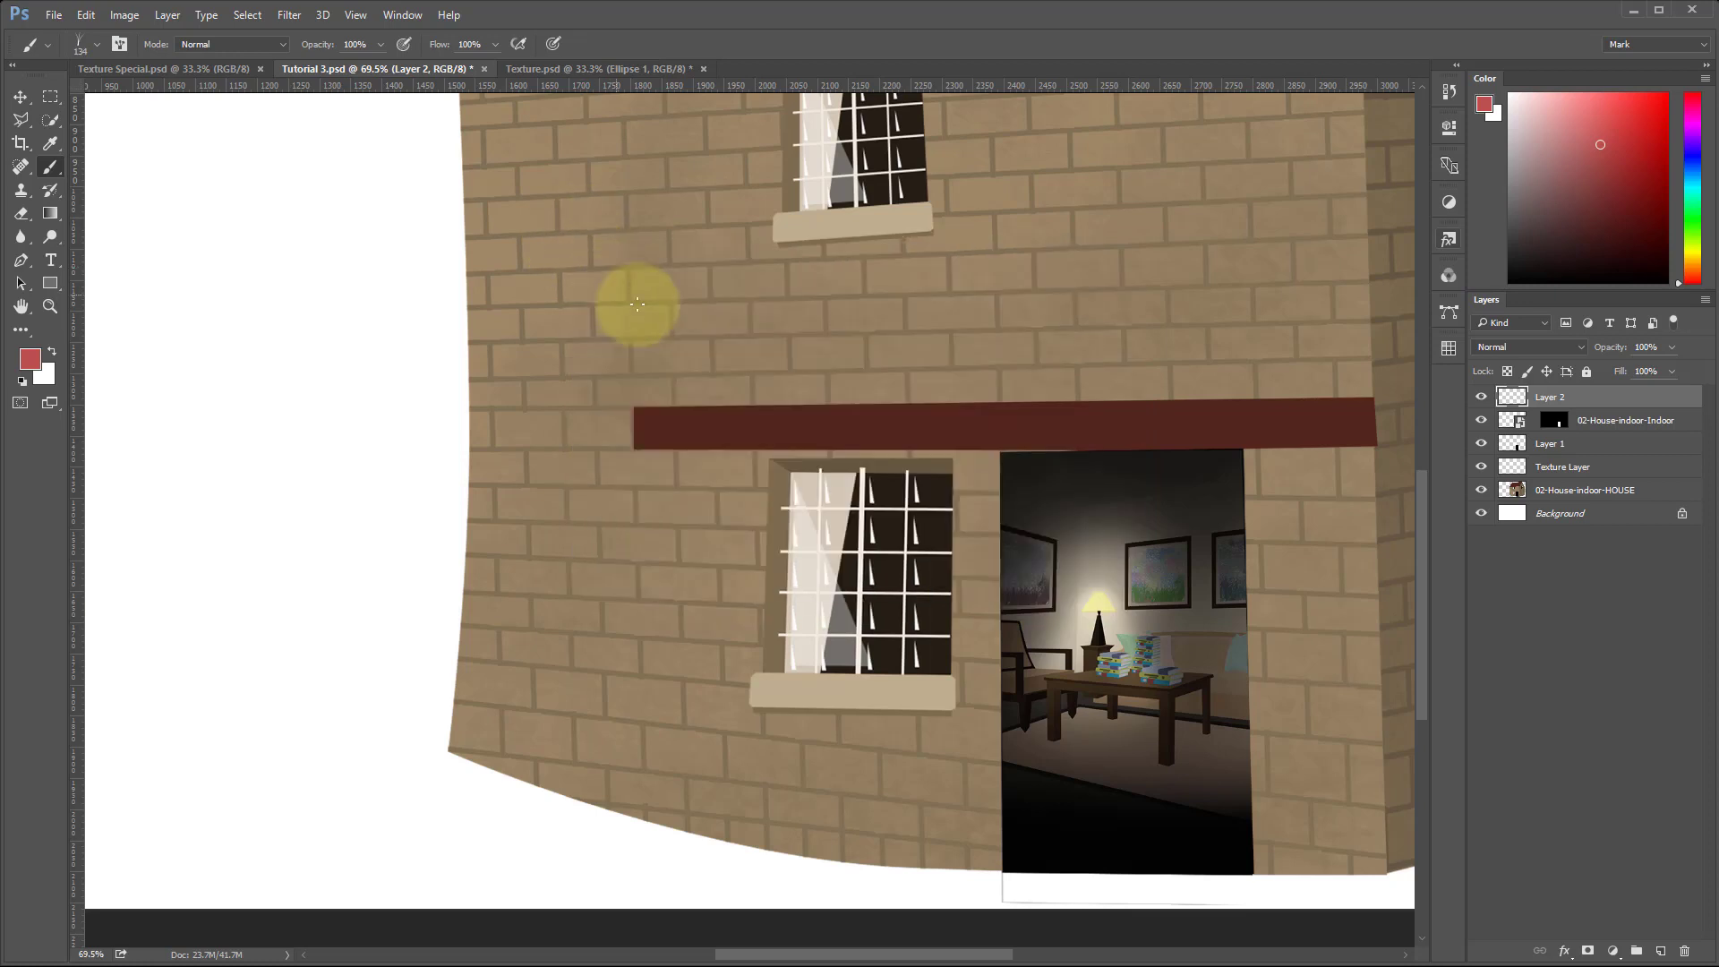
{"action": "mouse_move", "coordinate": [678, 293]}
{"action": "left_mouse_down"}
{"action": "mouse_move", "coordinate": [614, 285]}
{"action": "mouse_move", "coordinate": [552, 341]}
{"action": "mouse_move", "coordinate": [553, 447]}
{"action": "mouse_move", "coordinate": [737, 393]}
{"action": "mouse_move", "coordinate": [702, 239]}
{"action": "mouse_move", "coordinate": [535, 311]}
{"action": "mouse_move", "coordinate": [726, 420]}
{"action": "mouse_move", "coordinate": [915, 259]}
{"action": "mouse_move", "coordinate": [646, 250]}
{"action": "mouse_move", "coordinate": [718, 386]}
{"action": "mouse_move", "coordinate": [1011, 209]}
{"action": "mouse_move", "coordinate": [743, 295]}
{"action": "mouse_move", "coordinate": [1126, 216]}
{"action": "mouse_move", "coordinate": [1047, 412]}
{"action": "mouse_move", "coordinate": [988, 359]}
{"action": "mouse_move", "coordinate": [1055, 262]}
{"action": "mouse_move", "coordinate": [908, 233]}
{"action": "mouse_move", "coordinate": [818, 285]}
{"action": "mouse_move", "coordinate": [824, 369]}
{"action": "mouse_move", "coordinate": [640, 401]}
{"action": "mouse_move", "coordinate": [643, 508]}
{"action": "mouse_move", "coordinate": [571, 512]}
{"action": "mouse_move", "coordinate": [813, 550]}
{"action": "mouse_move", "coordinate": [792, 529]}
{"action": "mouse_move", "coordinate": [578, 502]}
{"action": "mouse_move", "coordinate": [945, 505]}
{"action": "mouse_move", "coordinate": [633, 453]}
{"action": "left_mouse_up"}
{"action": "key", "text": "ctrl+z"}
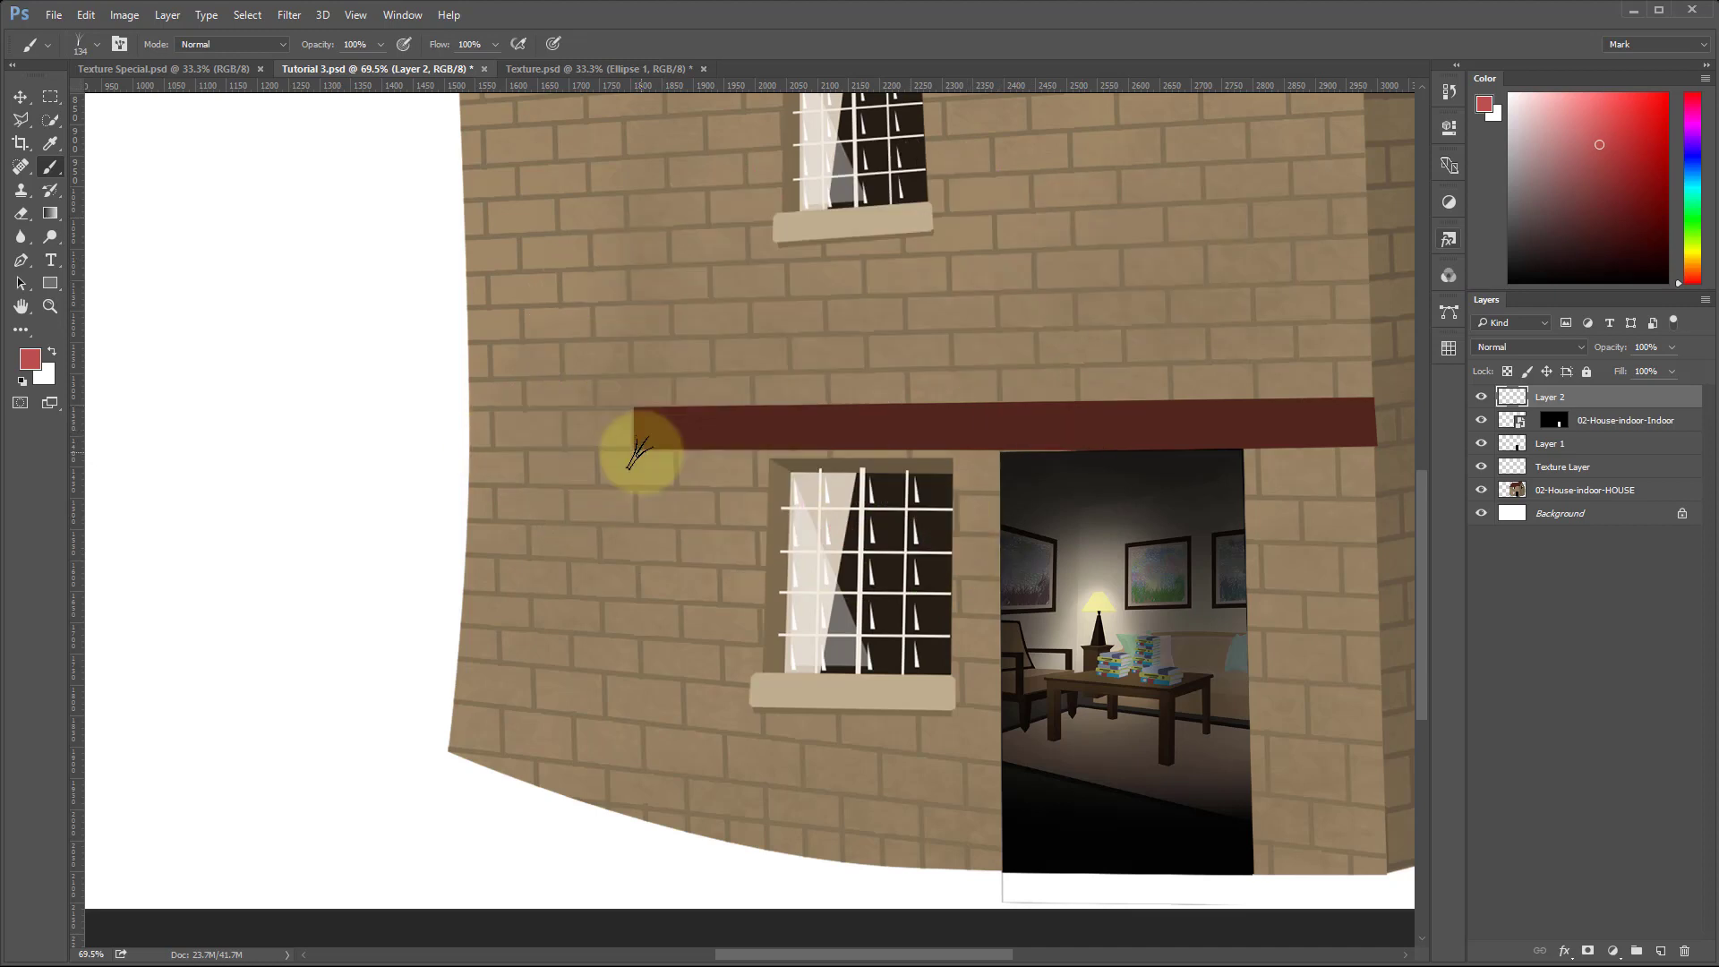
Choose the 33 px brush and paint a looping red test stroke on the wall above the dark red beam.
{"action": "right_click", "coordinate": [703, 300]}
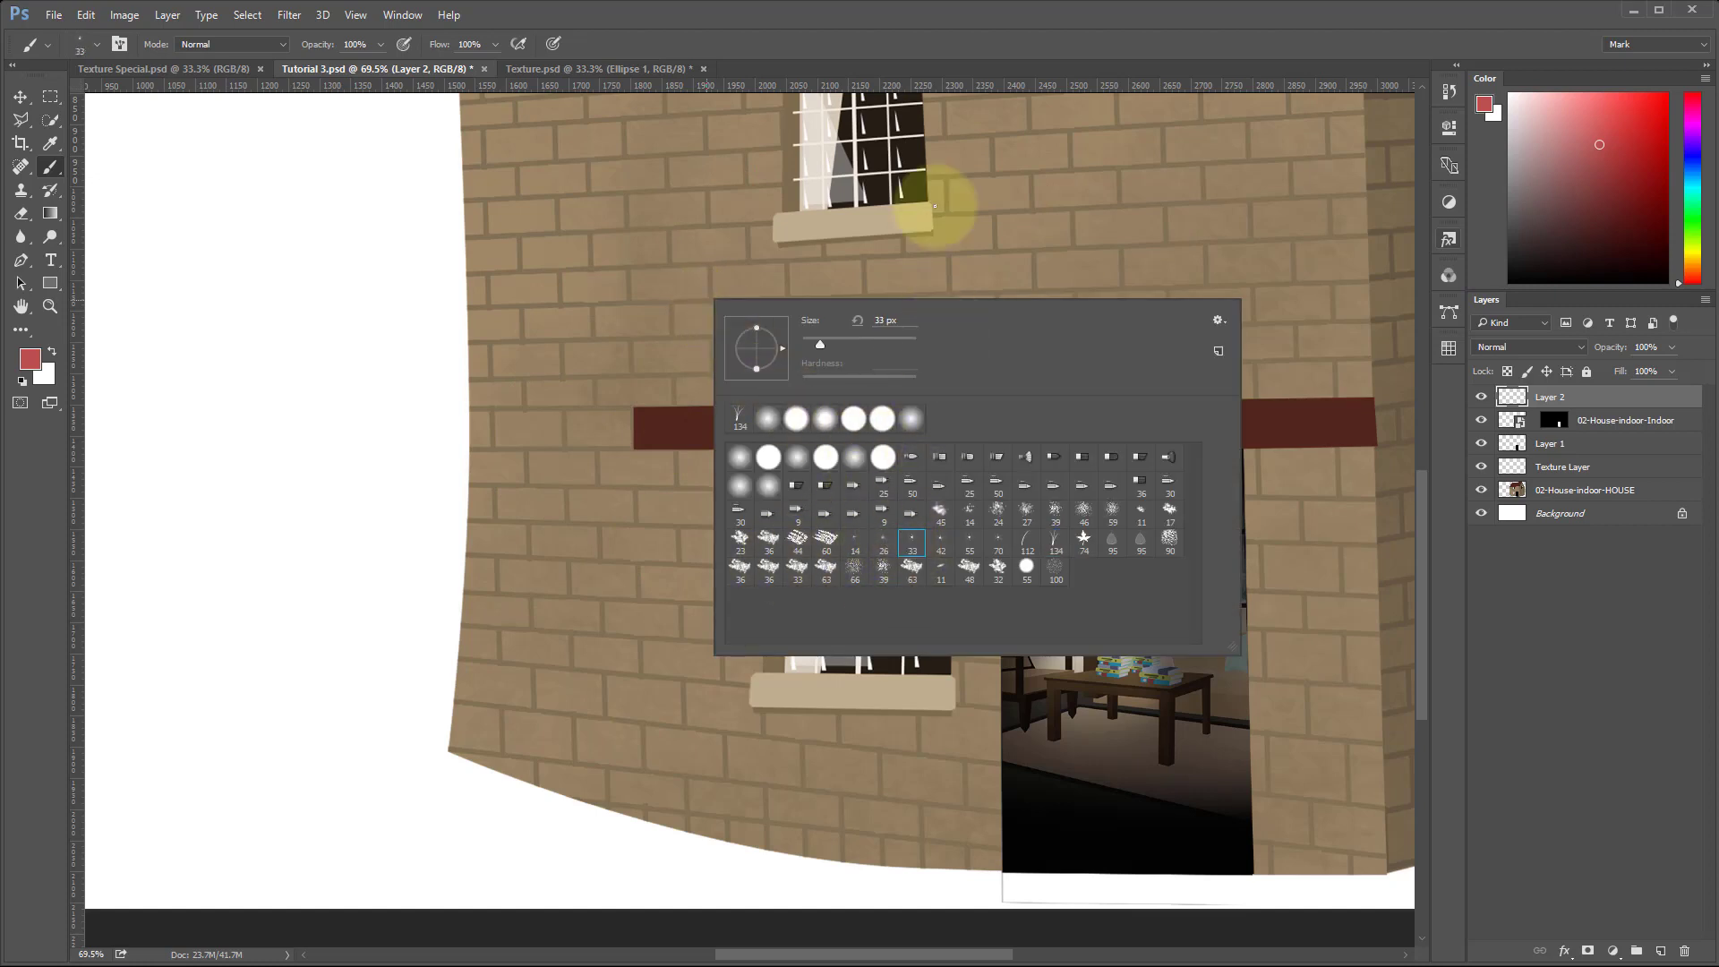
{"action": "right_click", "coordinate": [755, 229]}
{"action": "left_click", "coordinate": [701, 225]}
{"action": "mouse_move", "coordinate": [700, 235]}
{"action": "left_mouse_down"}
{"action": "mouse_move", "coordinate": [712, 280]}
{"action": "mouse_move", "coordinate": [552, 369]}
{"action": "mouse_move", "coordinate": [873, 351]}
{"action": "left_mouse_up"}
Stamp red splatters with the brush at 600 px across the wall's outer edge and the white area beside it.
{"action": "left_click", "coordinate": [536, 329]}
{"action": "left_click", "coordinate": [361, 457]}
{"action": "left_click", "coordinate": [702, 516]}
{"action": "left_click", "coordinate": [523, 565]}
{"action": "left_click", "coordinate": [530, 466]}
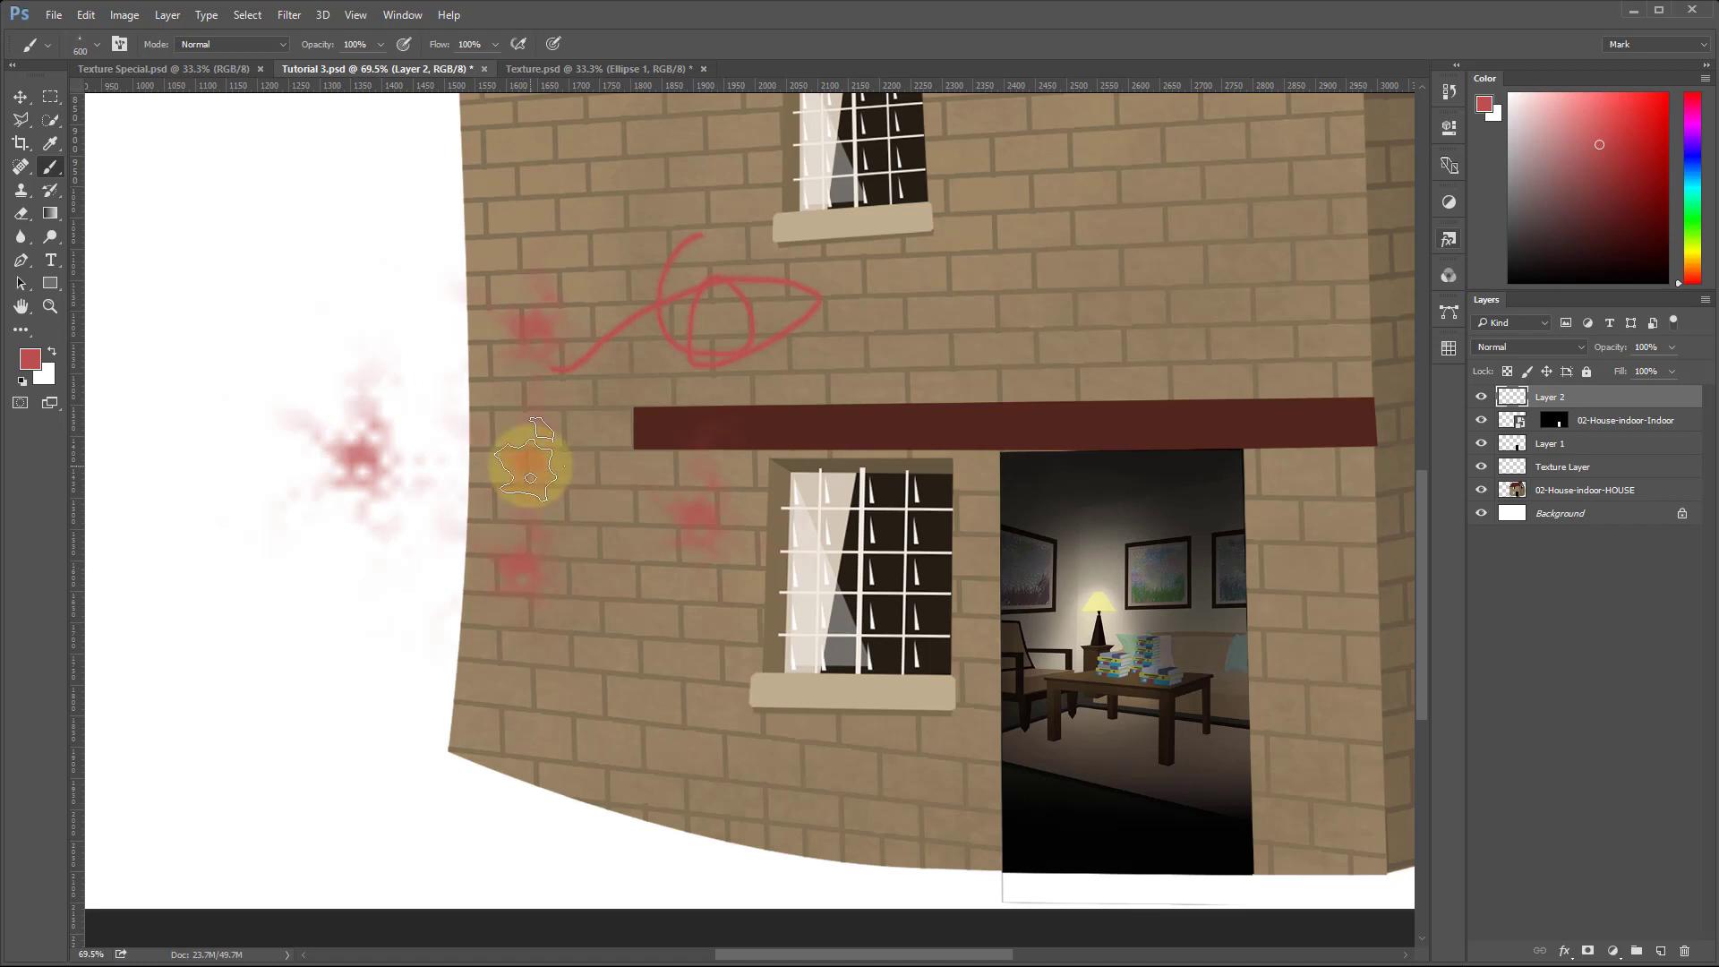
{"action": "left_click", "coordinate": [616, 466]}
{"action": "left_click", "coordinate": [458, 569]}
{"action": "left_click", "coordinate": [586, 614]}
{"action": "left_click", "coordinate": [626, 588]}
{"action": "left_click", "coordinate": [659, 630]}
{"action": "left_click", "coordinate": [563, 673]}
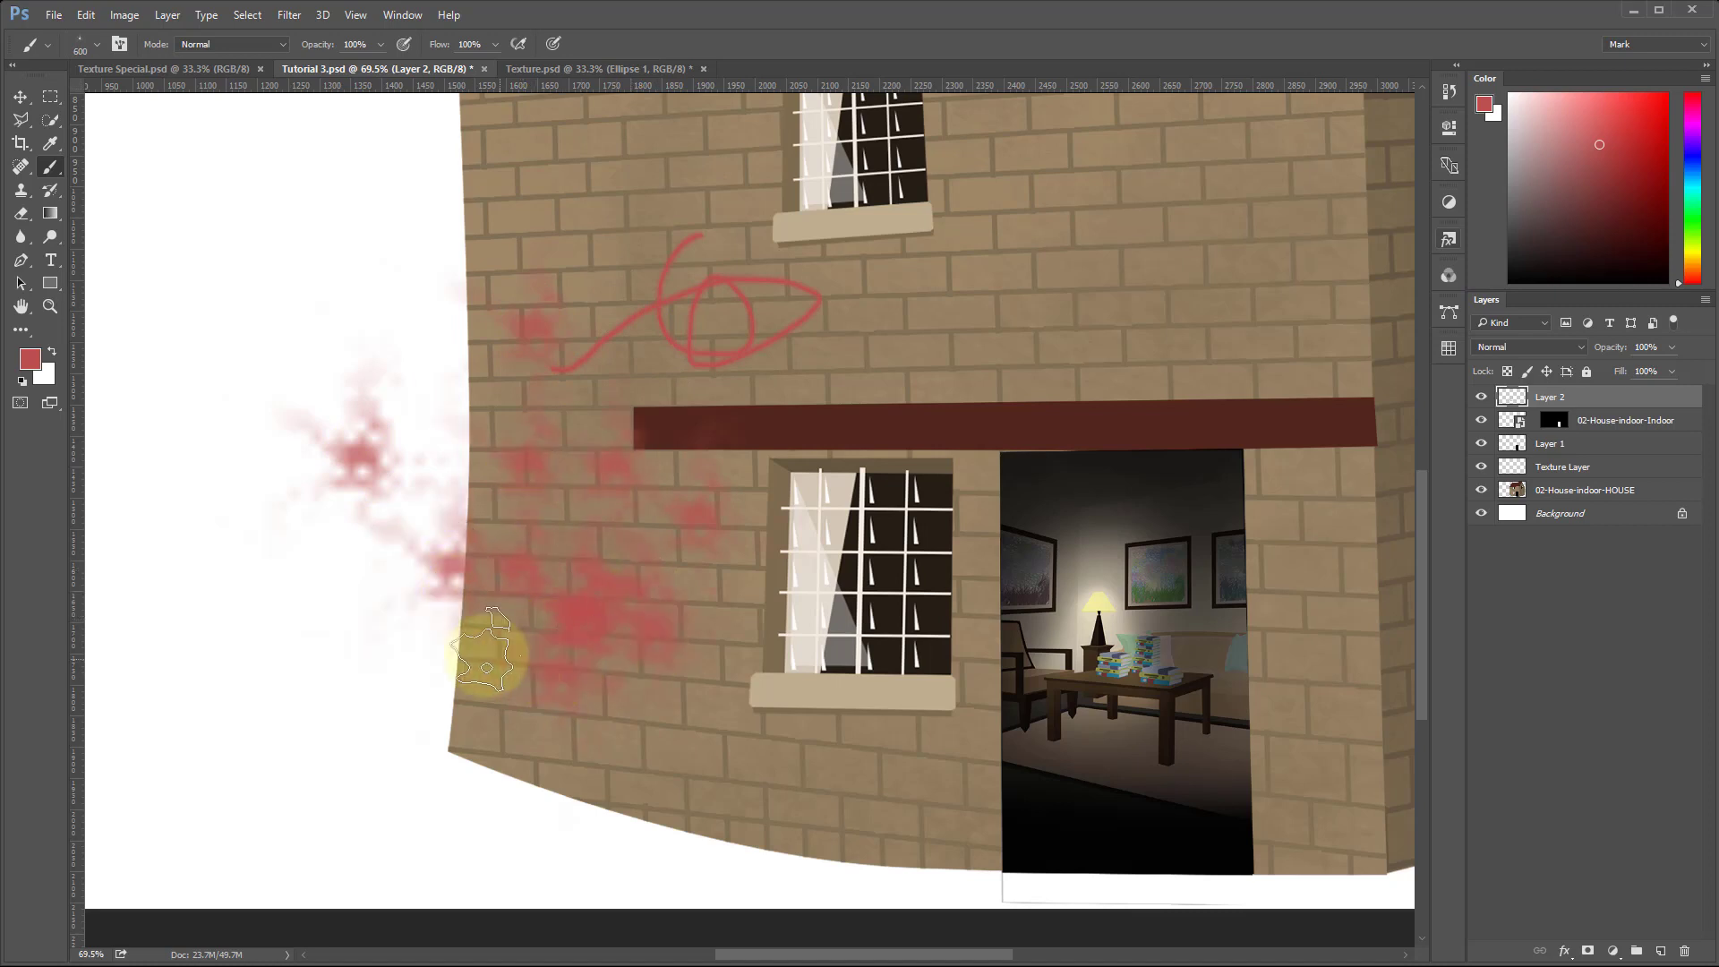
{"action": "left_click", "coordinate": [486, 656]}
{"action": "left_click", "coordinate": [303, 700]}
{"action": "left_click", "coordinate": [642, 551]}
{"action": "left_click", "coordinate": [491, 419]}
{"action": "left_click", "coordinate": [430, 409]}
{"action": "left_click", "coordinate": [349, 530]}
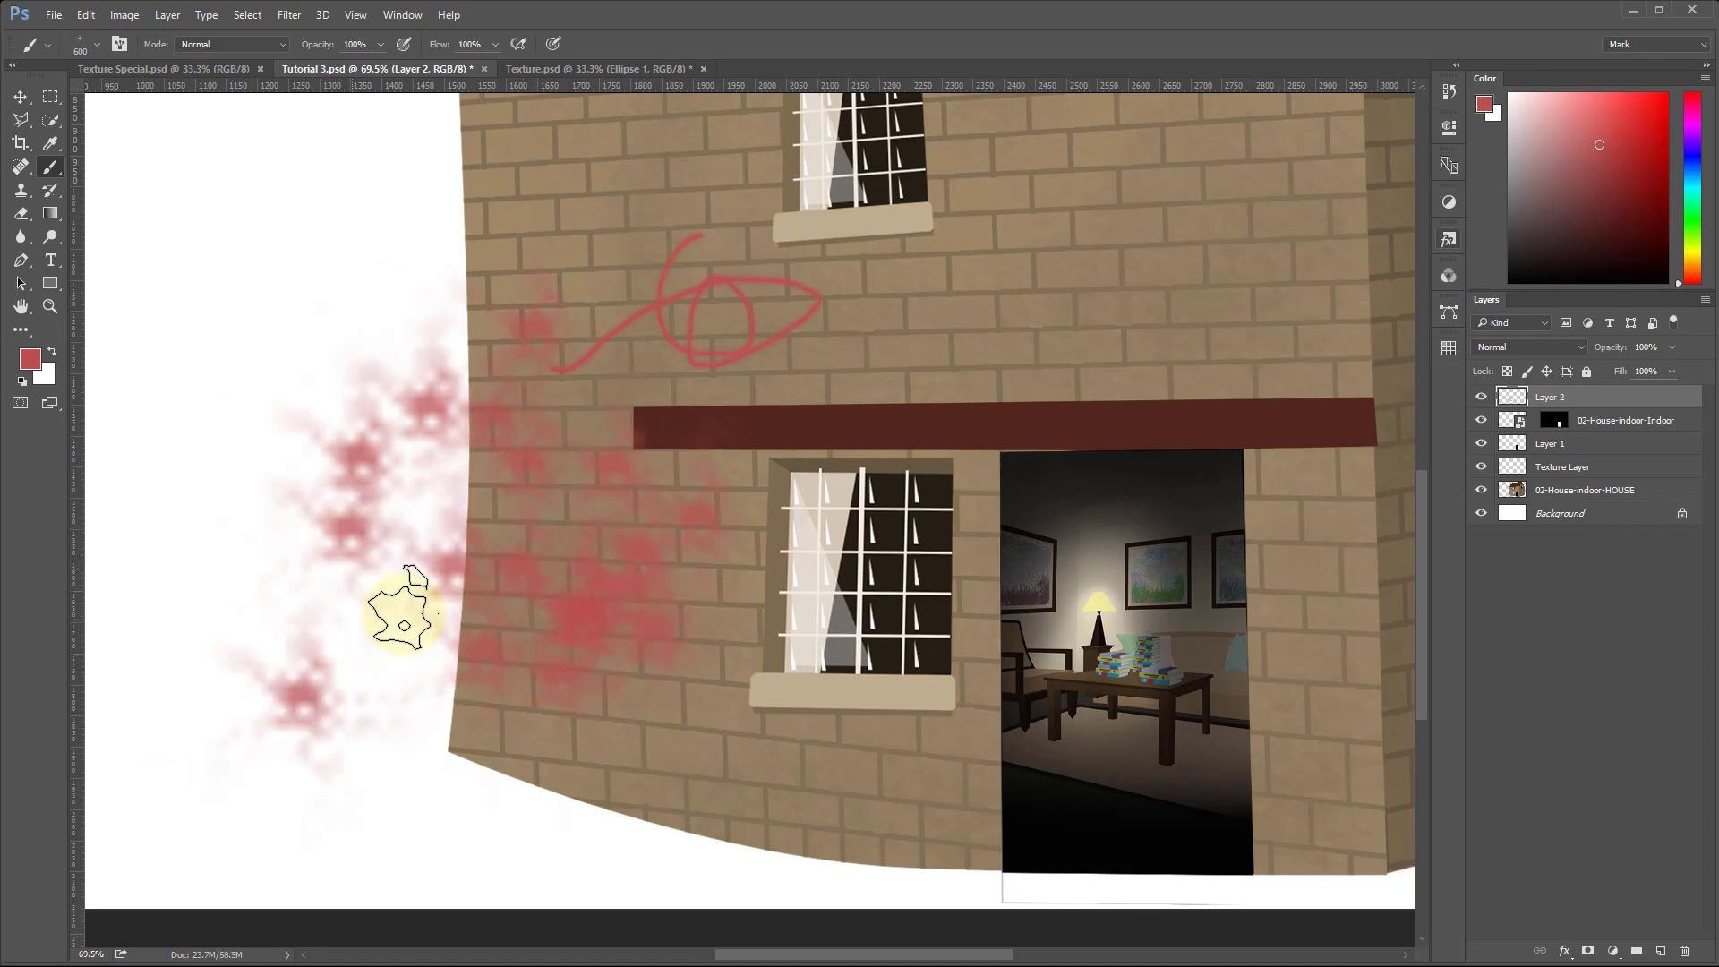
{"action": "left_click", "coordinate": [404, 614]}
{"action": "left_click", "coordinate": [374, 672]}
{"action": "left_click", "coordinate": [329, 612]}
{"action": "left_click", "coordinate": [508, 619]}
{"action": "left_click", "coordinate": [492, 711]}
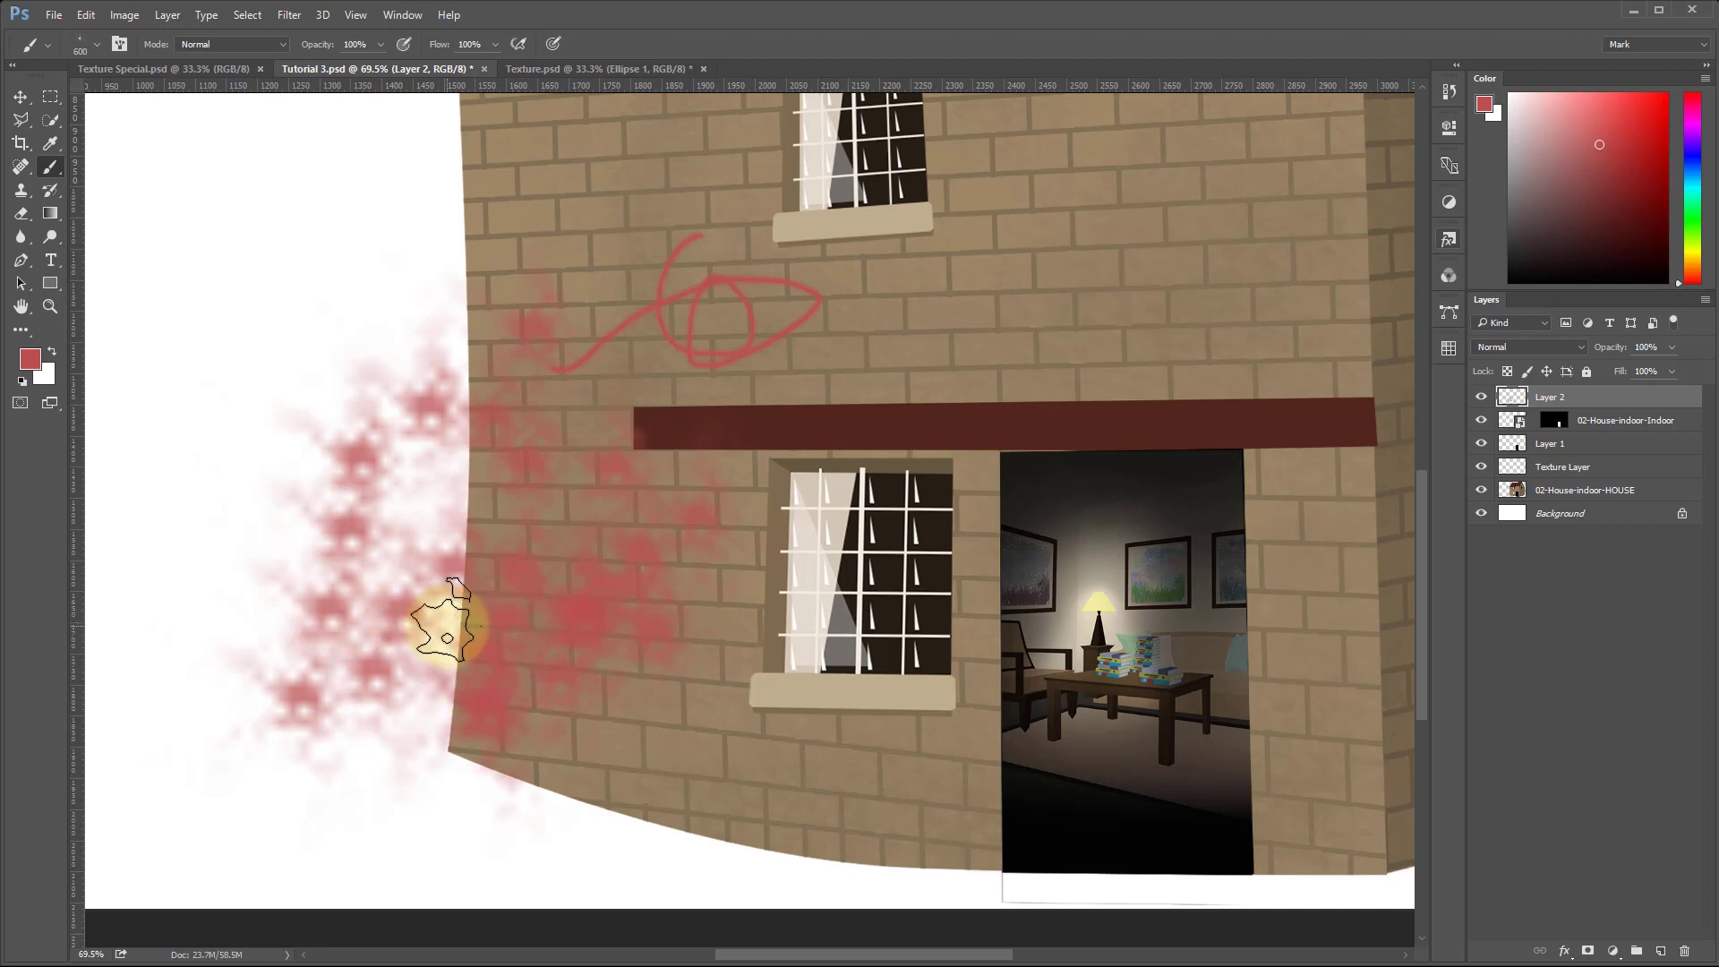
Choose the 74 px maple leaf brush and paint scattered leaves across the wall above the lower window.
{"action": "right_click", "coordinate": [660, 306]}
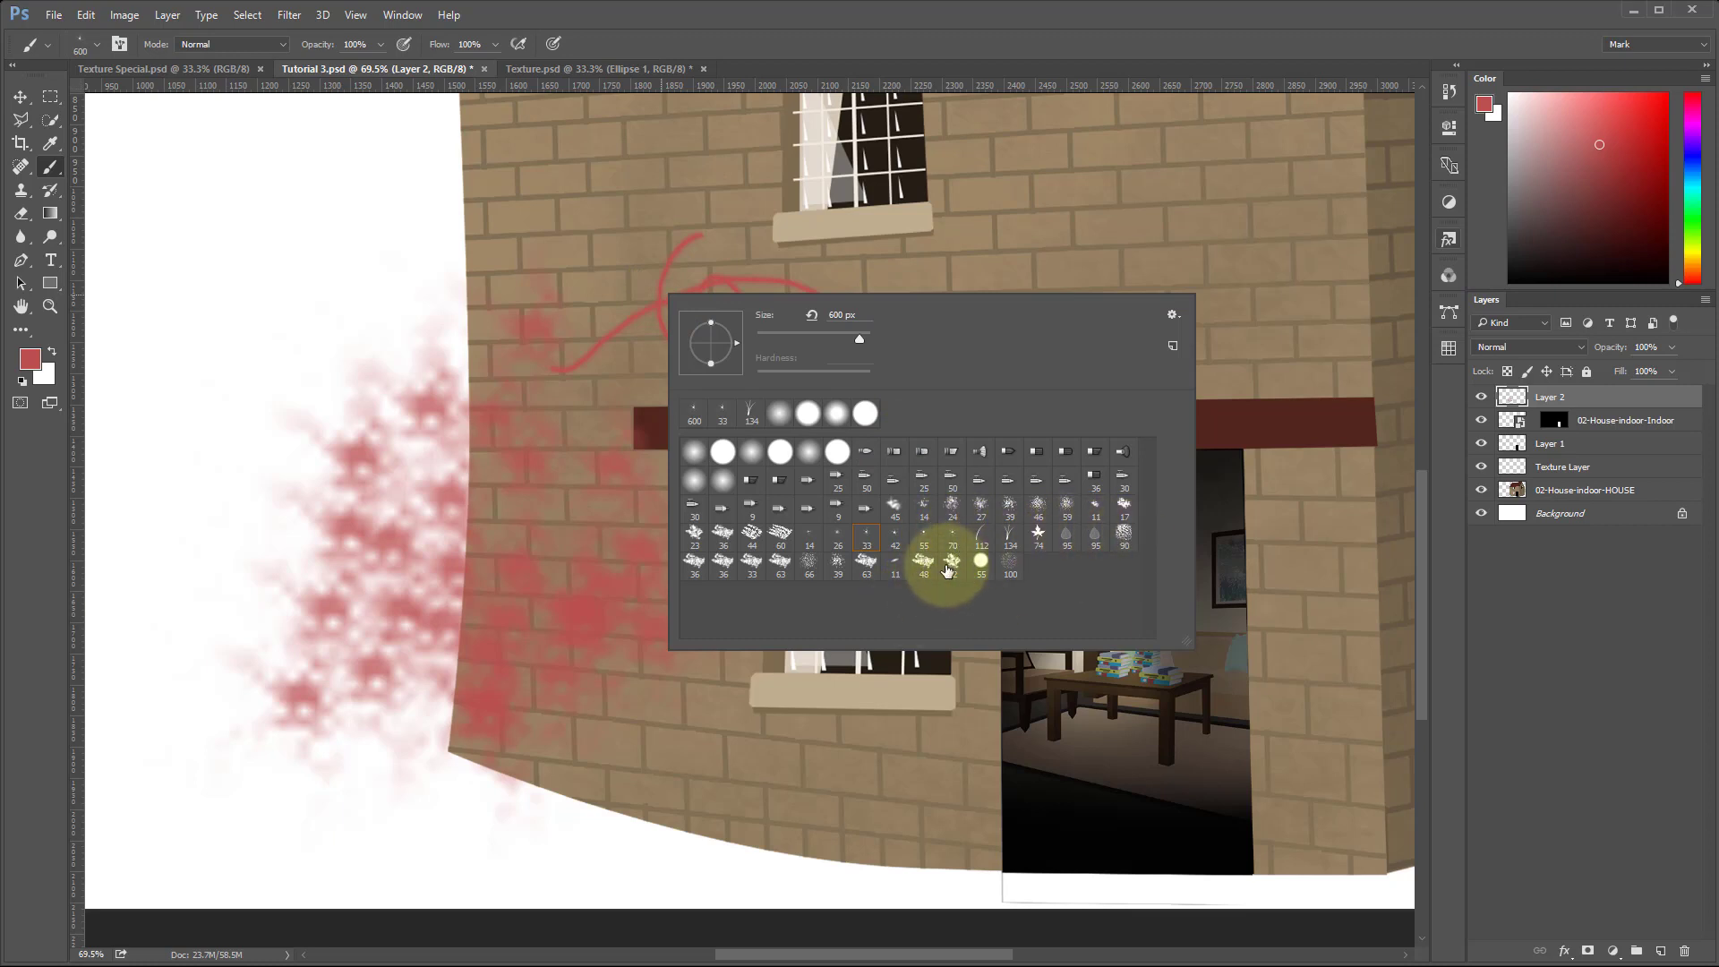
{"action": "left_click", "coordinate": [1039, 543]}
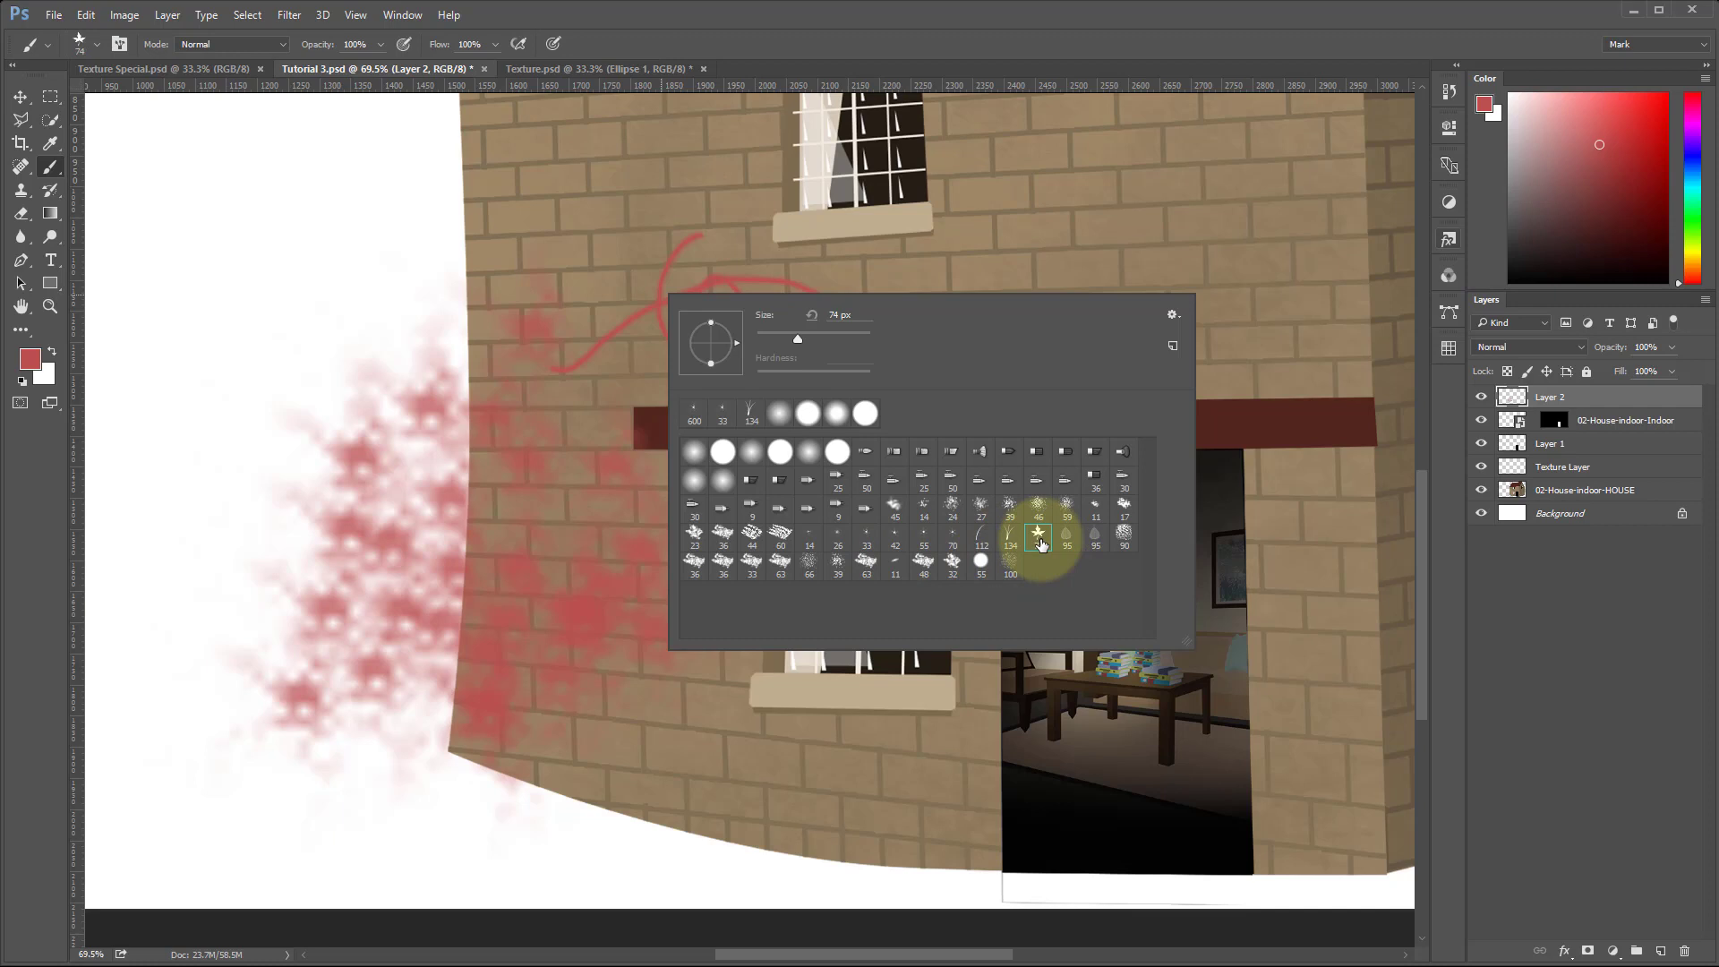
{"action": "left_click", "coordinate": [1038, 207]}
{"action": "mouse_move", "coordinate": [1038, 207]}
{"action": "left_mouse_down"}
{"action": "mouse_move", "coordinate": [833, 208]}
{"action": "mouse_move", "coordinate": [789, 350]}
{"action": "mouse_move", "coordinate": [951, 298]}
{"action": "mouse_move", "coordinate": [826, 244]}
{"action": "mouse_move", "coordinate": [801, 417]}
{"action": "mouse_move", "coordinate": [1015, 264]}
{"action": "mouse_move", "coordinate": [712, 316]}
{"action": "mouse_move", "coordinate": [970, 314]}
{"action": "mouse_move", "coordinate": [548, 272]}
{"action": "mouse_move", "coordinate": [712, 268]}
{"action": "mouse_move", "coordinate": [631, 409]}
{"action": "left_mouse_up"}
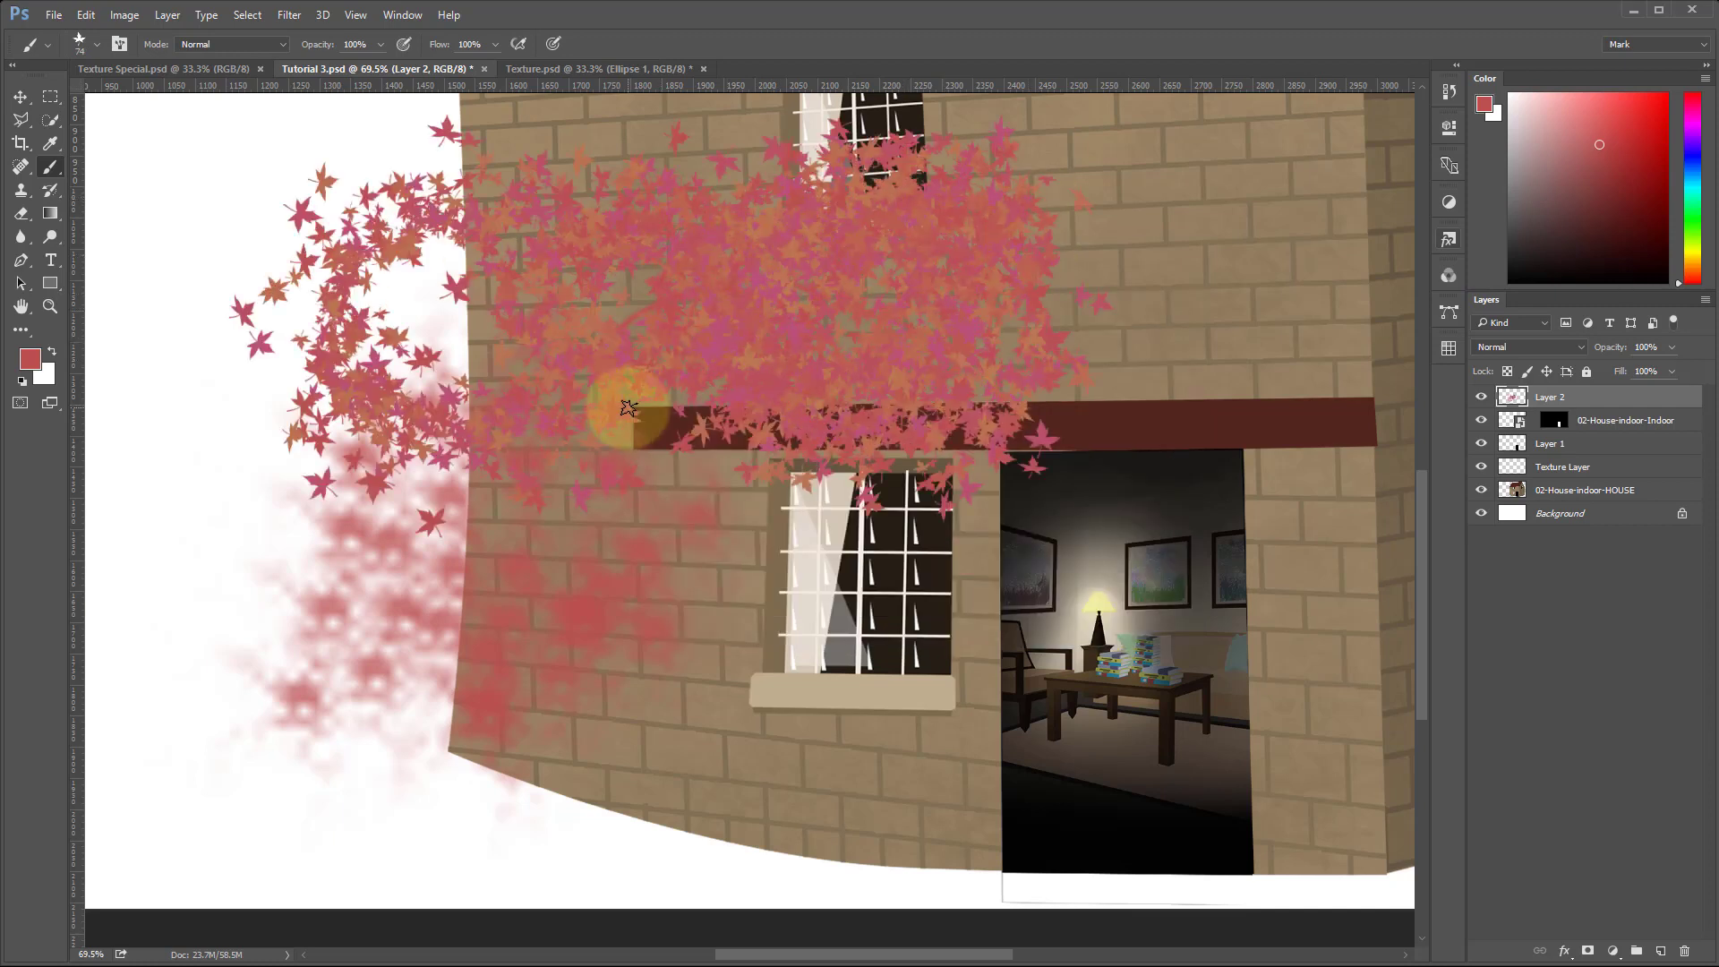
Undo all the test painting and the creation of the layer it was painted on.
{"action": "key", "text": "ctrl+z"}
{"action": "key", "text": "ctrl+alt+z"}
{"action": "key", "text": "ctrl+alt+z"}
{"action": "key", "text": "ctrl+alt+z"}
{"action": "key", "text": "ctrl+alt+z"}
{"action": "key", "text": "ctrl+alt+z"}
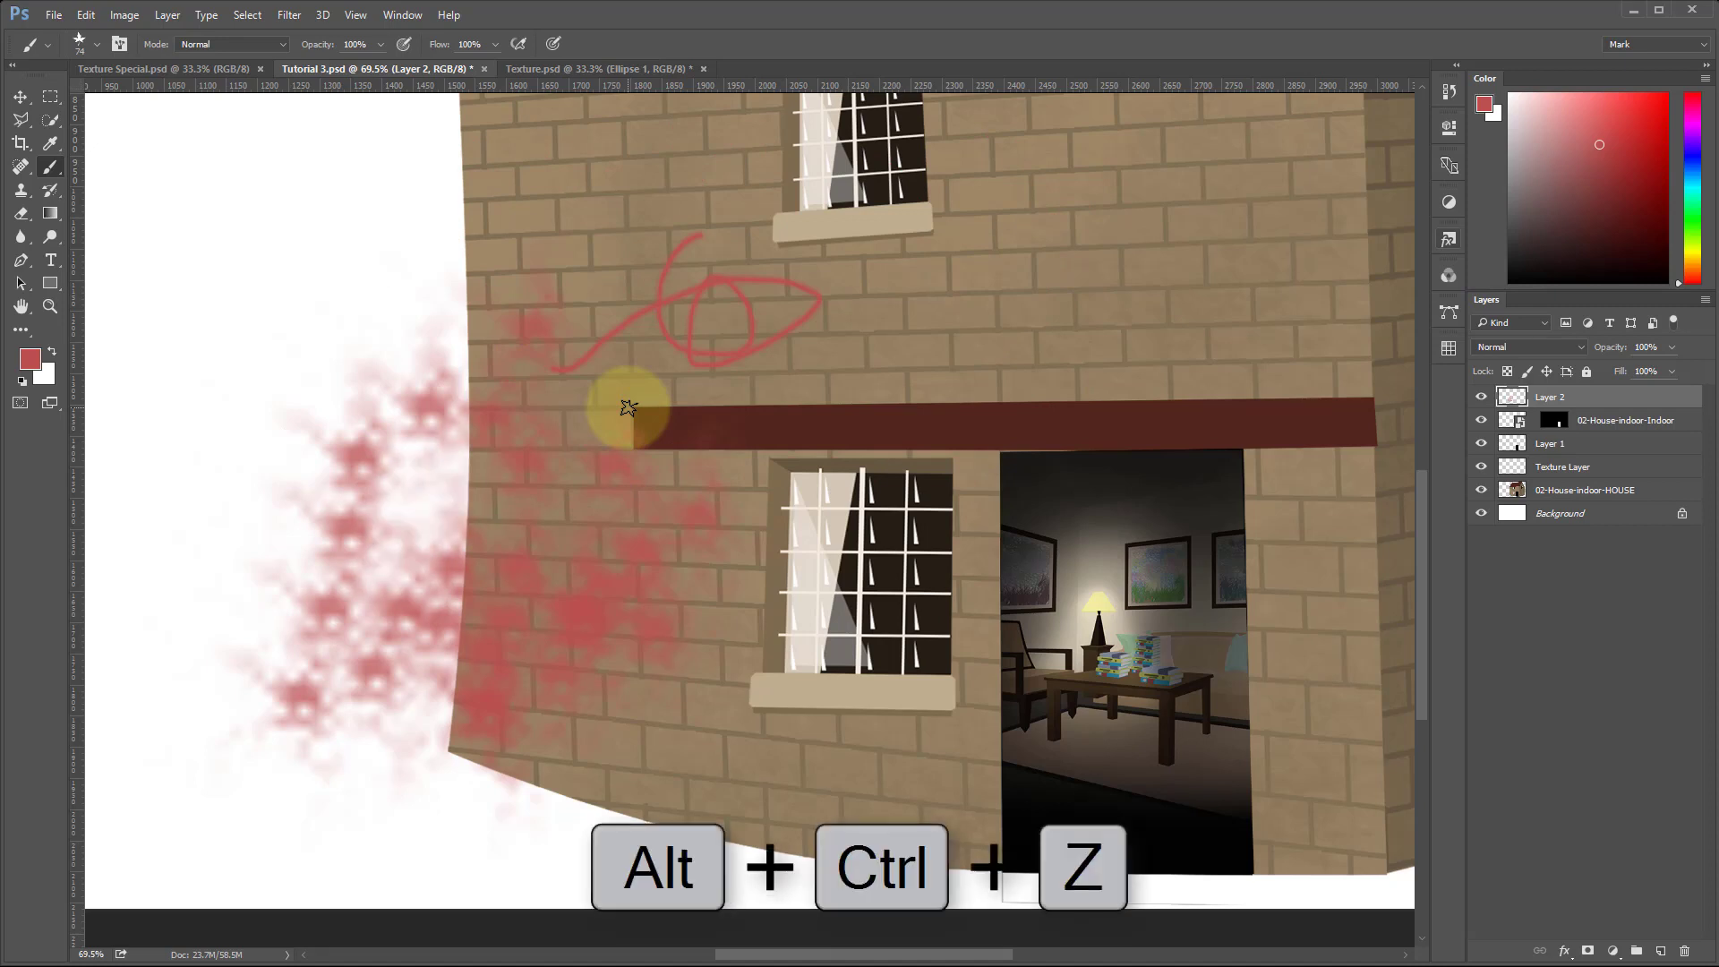
{"action": "key", "text": "ctrl+alt+z"}
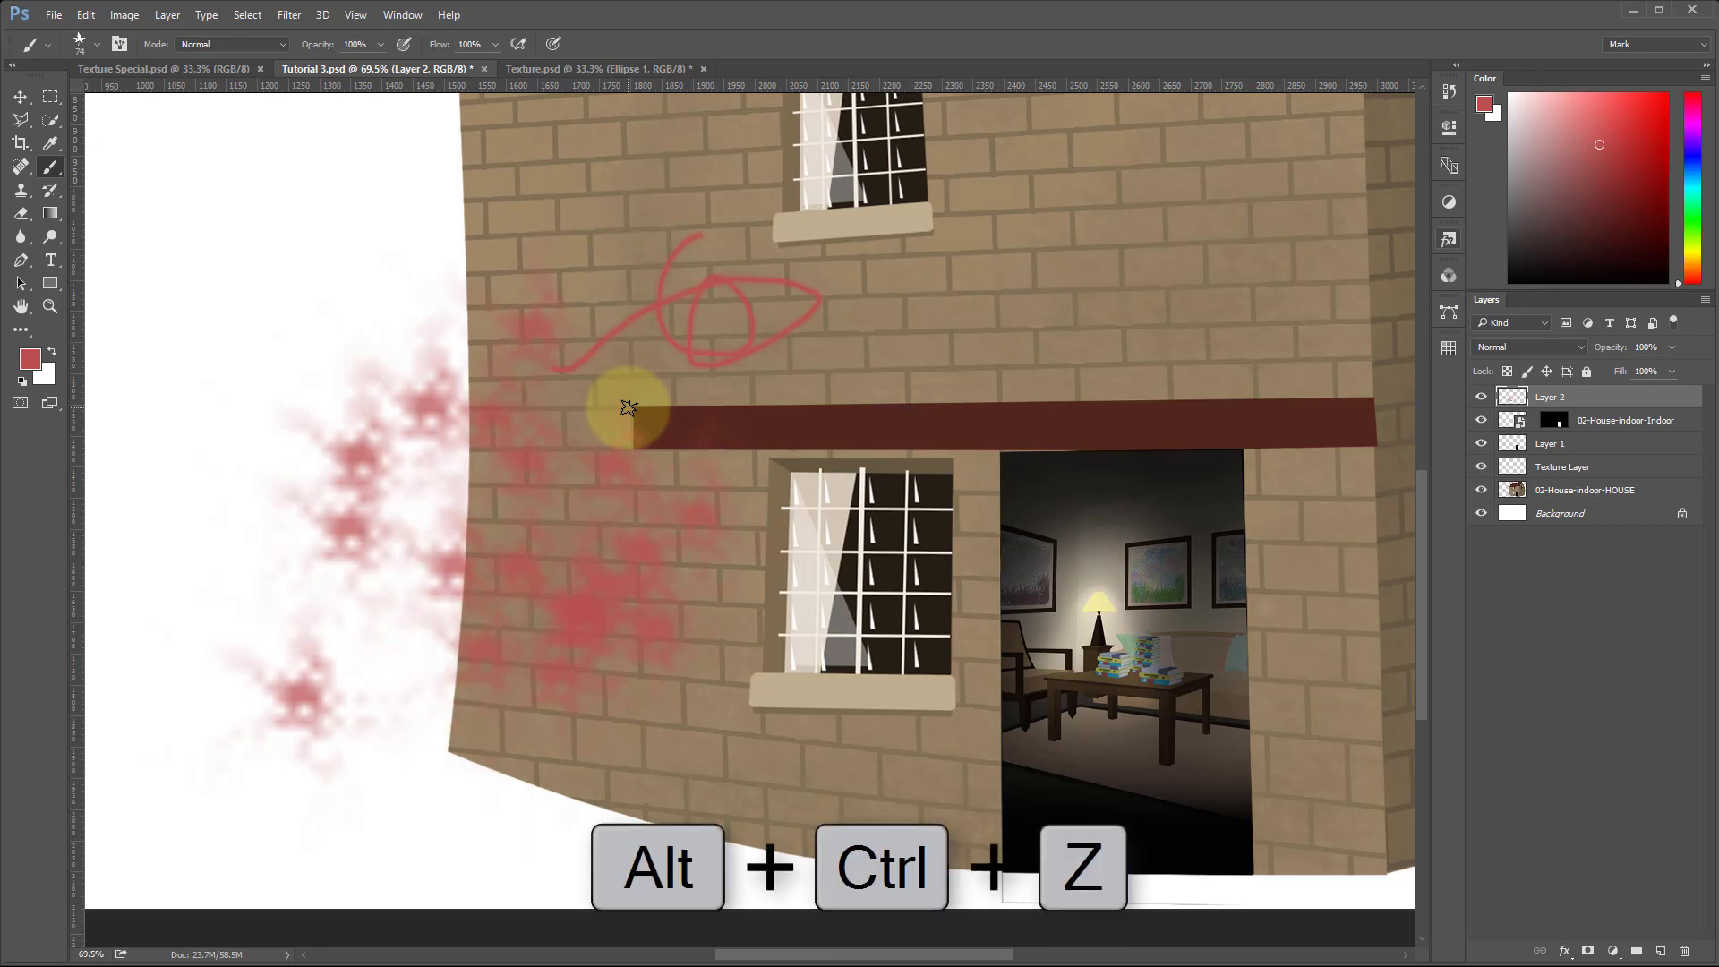
{"action": "key", "text": "ctrl+alt+z"}
{"action": "key", "text": "ctrl+alt+z"}
{"action": "key", "text": "ctrl+alt+z"}
{"action": "key", "text": "ctrl+alt+z"}
{"action": "key", "text": "ctrl+alt+z"}
{"action": "key", "text": "ctrl+alt+z"}
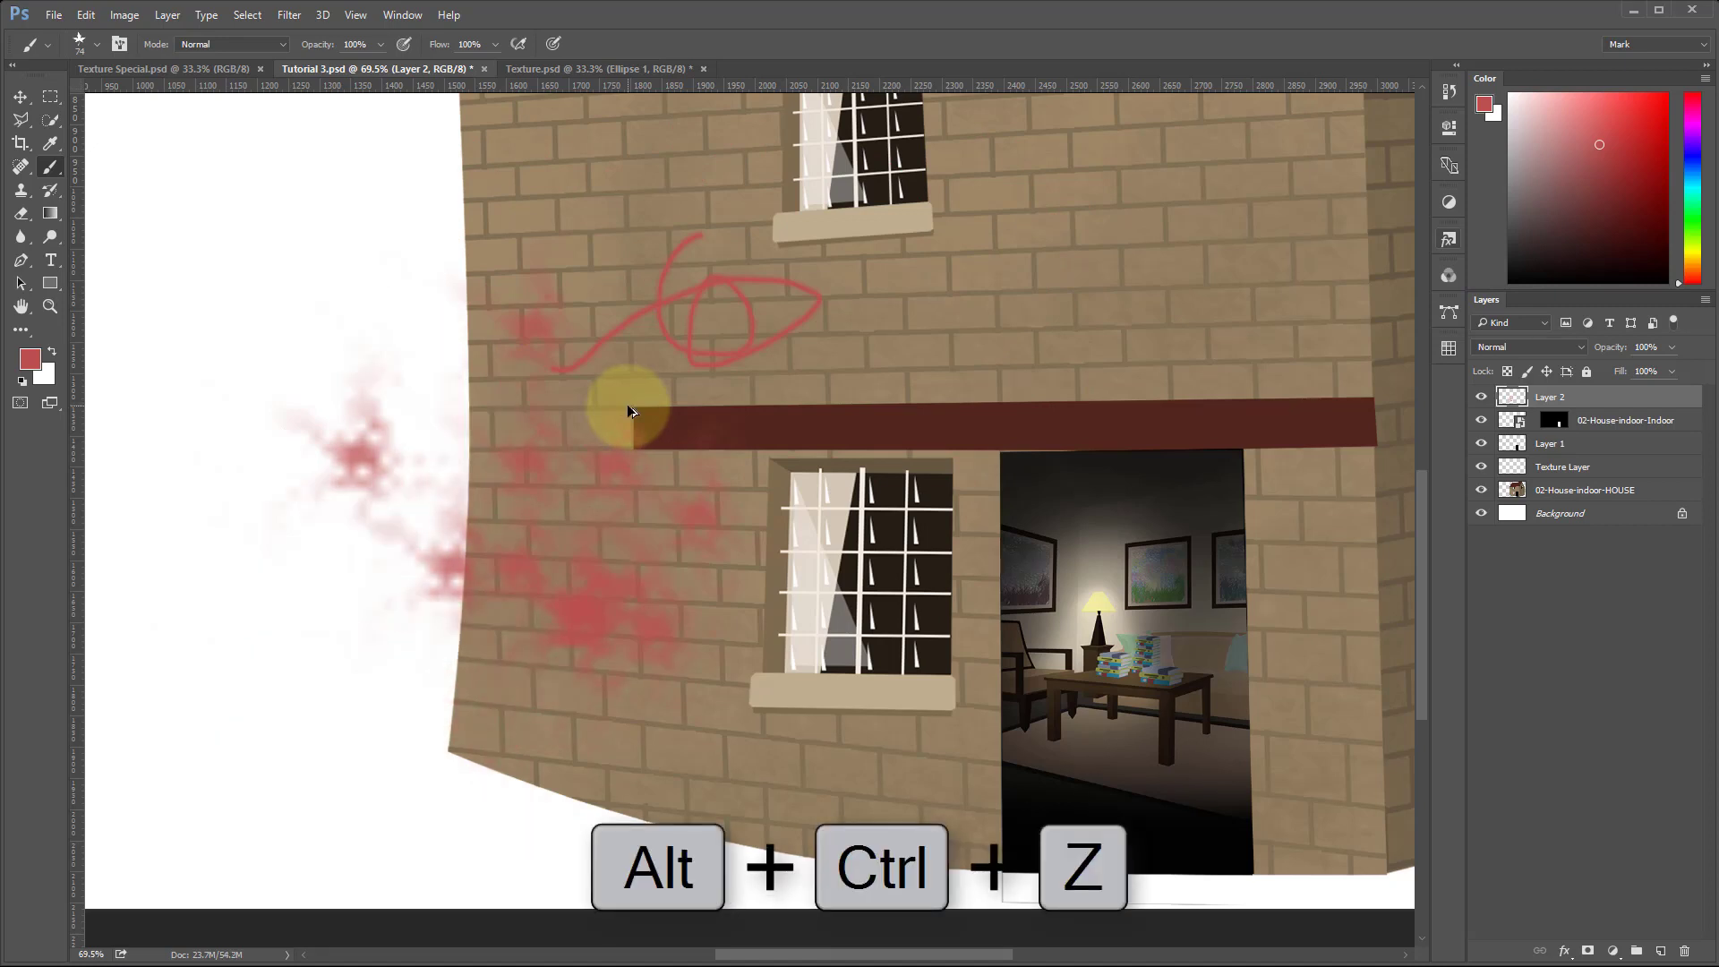
{"action": "key", "text": "ctrl+alt+z"}
{"action": "key", "text": "ctrl+alt+z"}
{"action": "key", "text": "ctrl+alt+z"}
{"action": "key", "text": "ctrl+alt+z"}
{"action": "key", "text": "ctrl+alt+z"}
{"action": "key", "text": "ctrl+alt+z"}
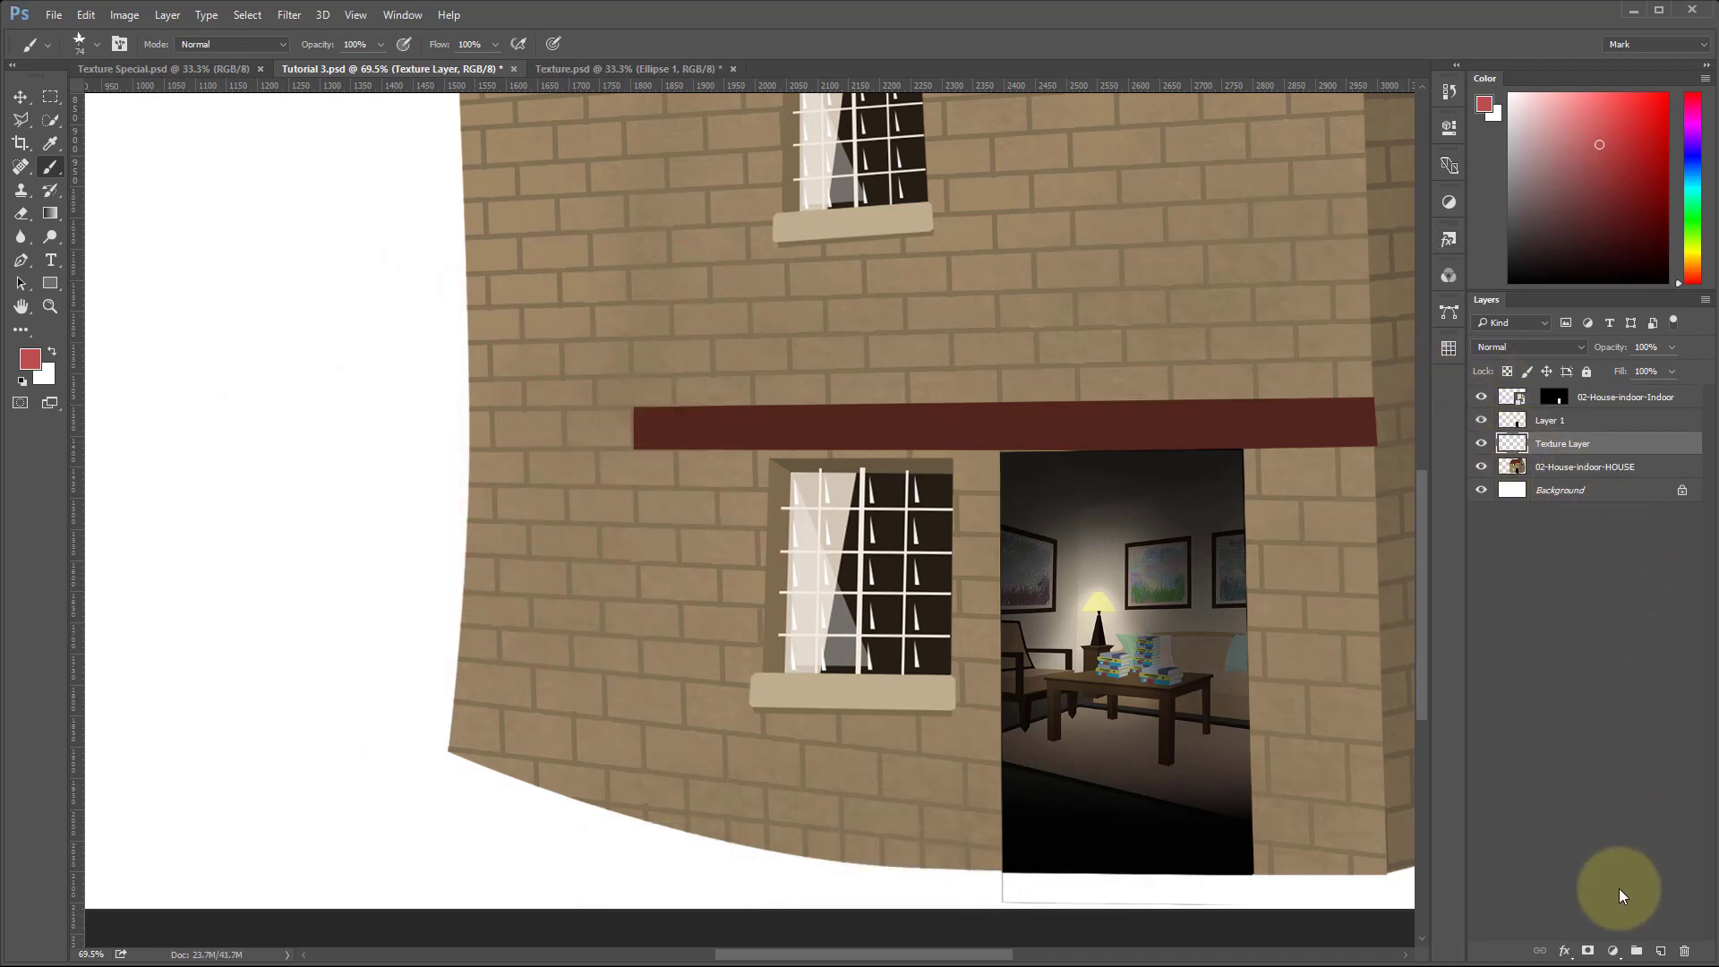
Create a new empty layer directly above Texture Layer.
{"action": "left_click", "coordinate": [1661, 953]}
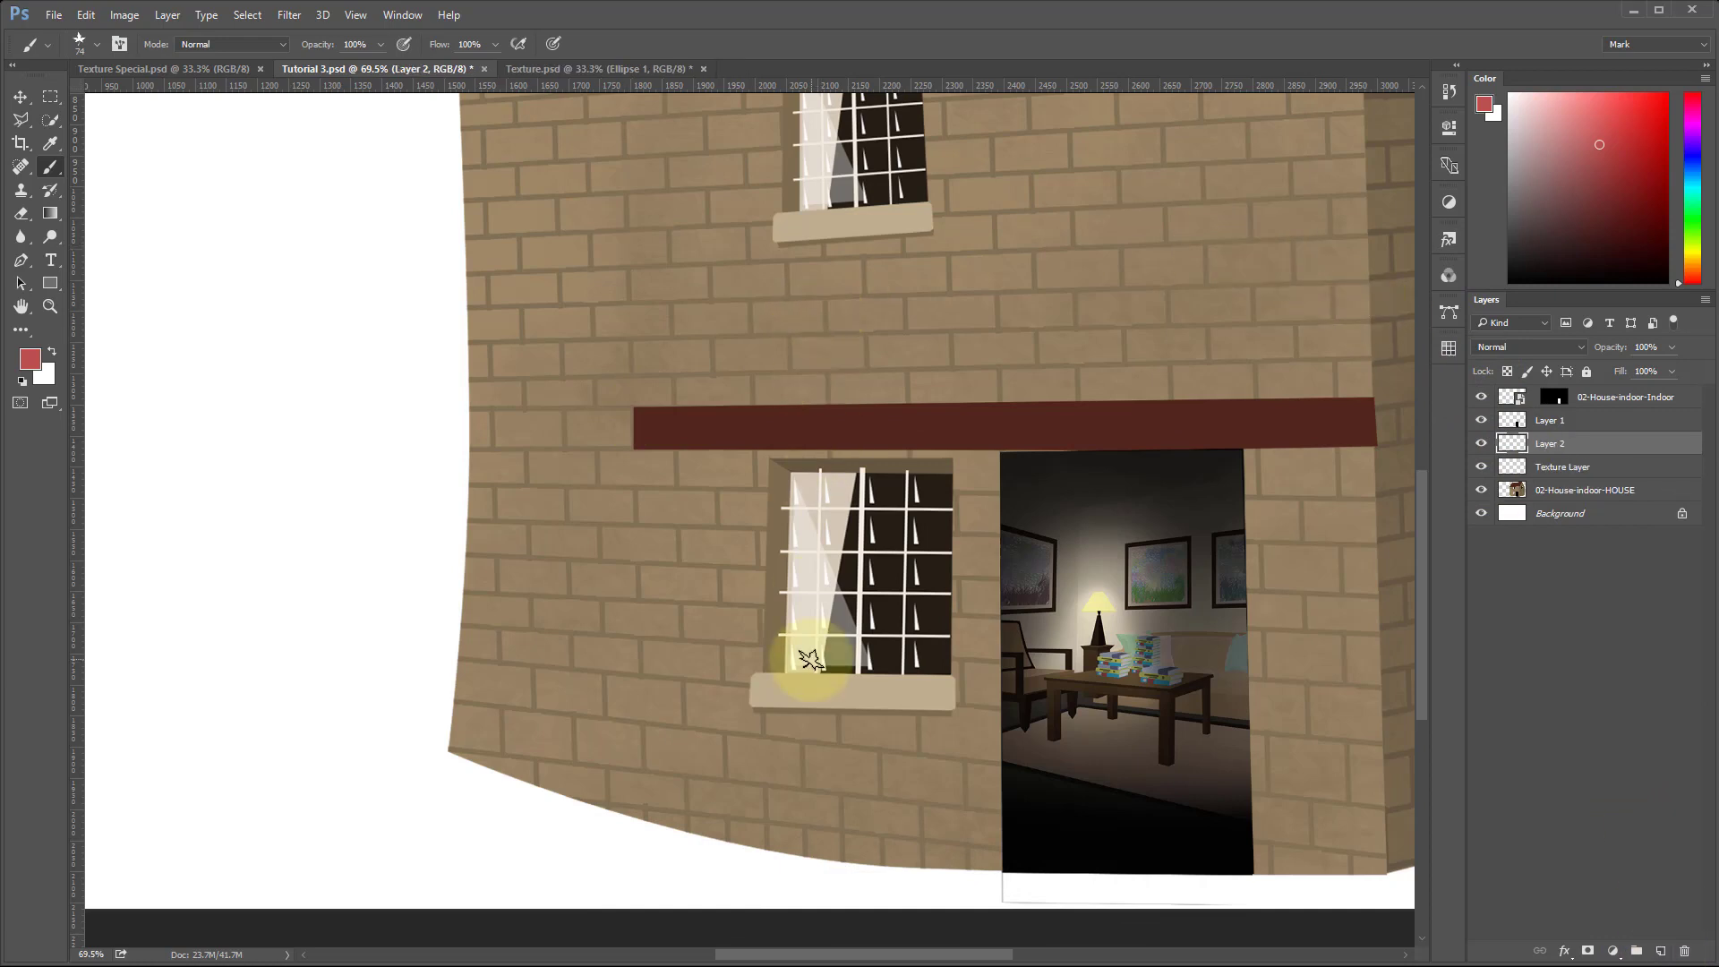
{"action": "left_click_drag", "start_coordinate": [858, 710], "coordinate": [911, 715]}
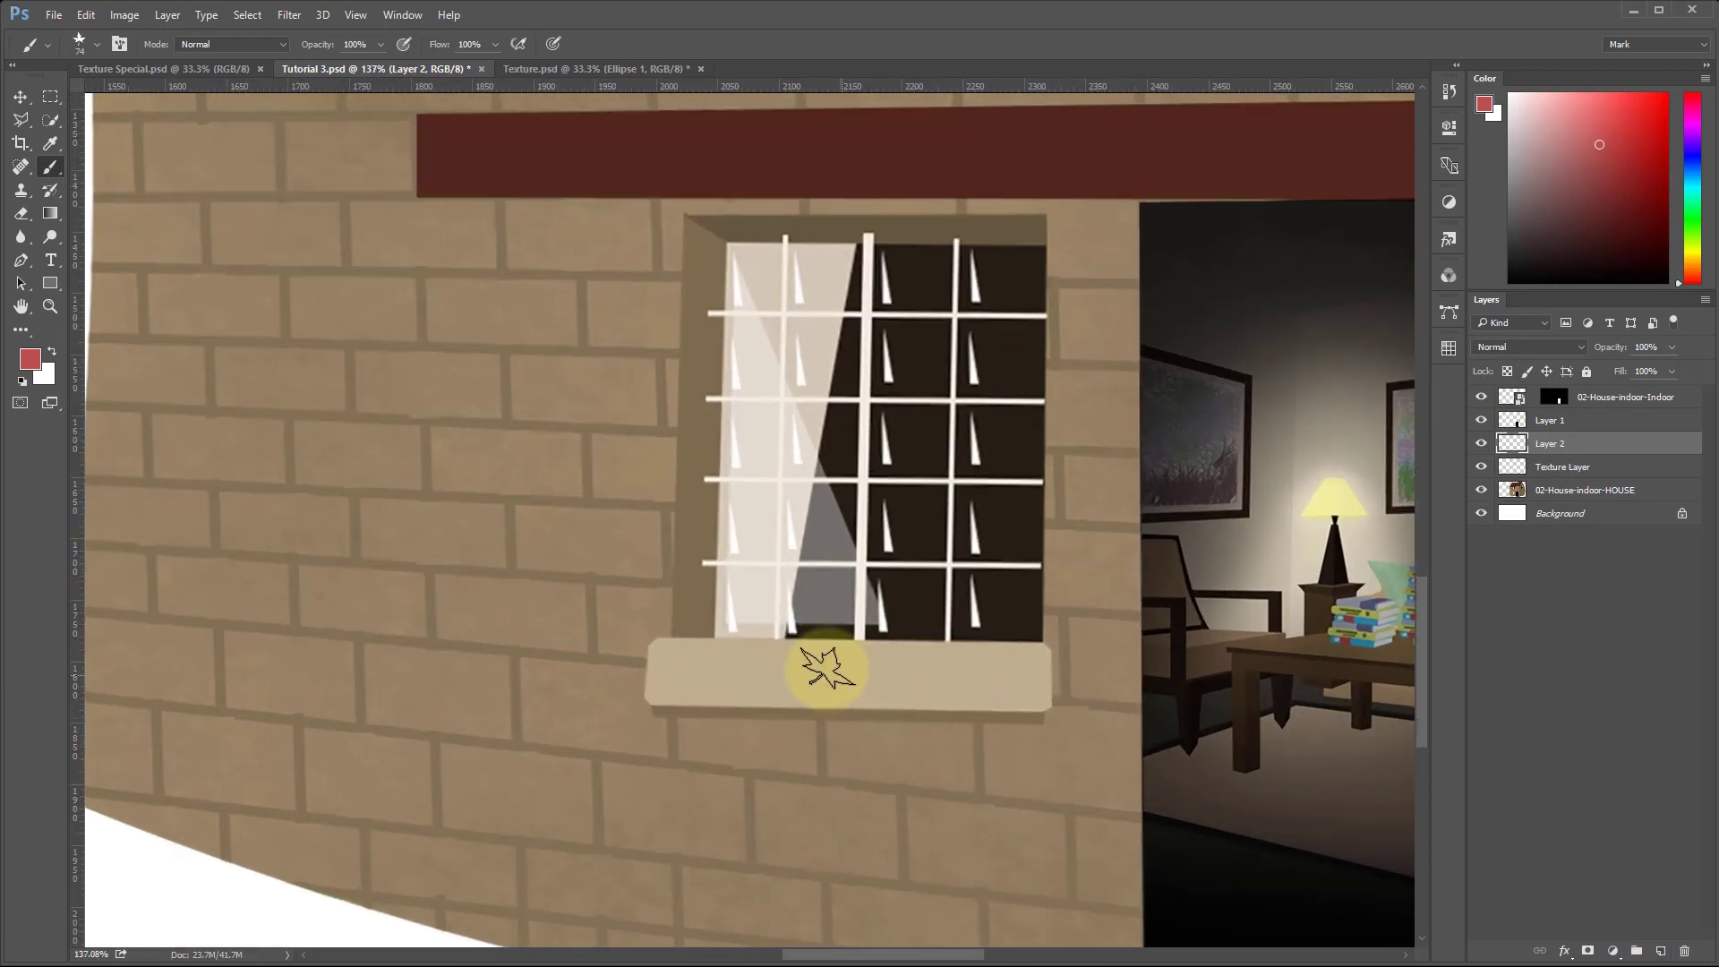
{"action": "mouse_move", "coordinate": [695, 637]}
{"action": "left_mouse_down"}
{"action": "mouse_move", "coordinate": [638, 646]}
{"action": "mouse_move", "coordinate": [641, 707]}
{"action": "mouse_move", "coordinate": [951, 722]}
{"action": "mouse_move", "coordinate": [1059, 701]}
{"action": "mouse_move", "coordinate": [1058, 648]}
{"action": "mouse_move", "coordinate": [637, 643]}
{"action": "left_mouse_up"}
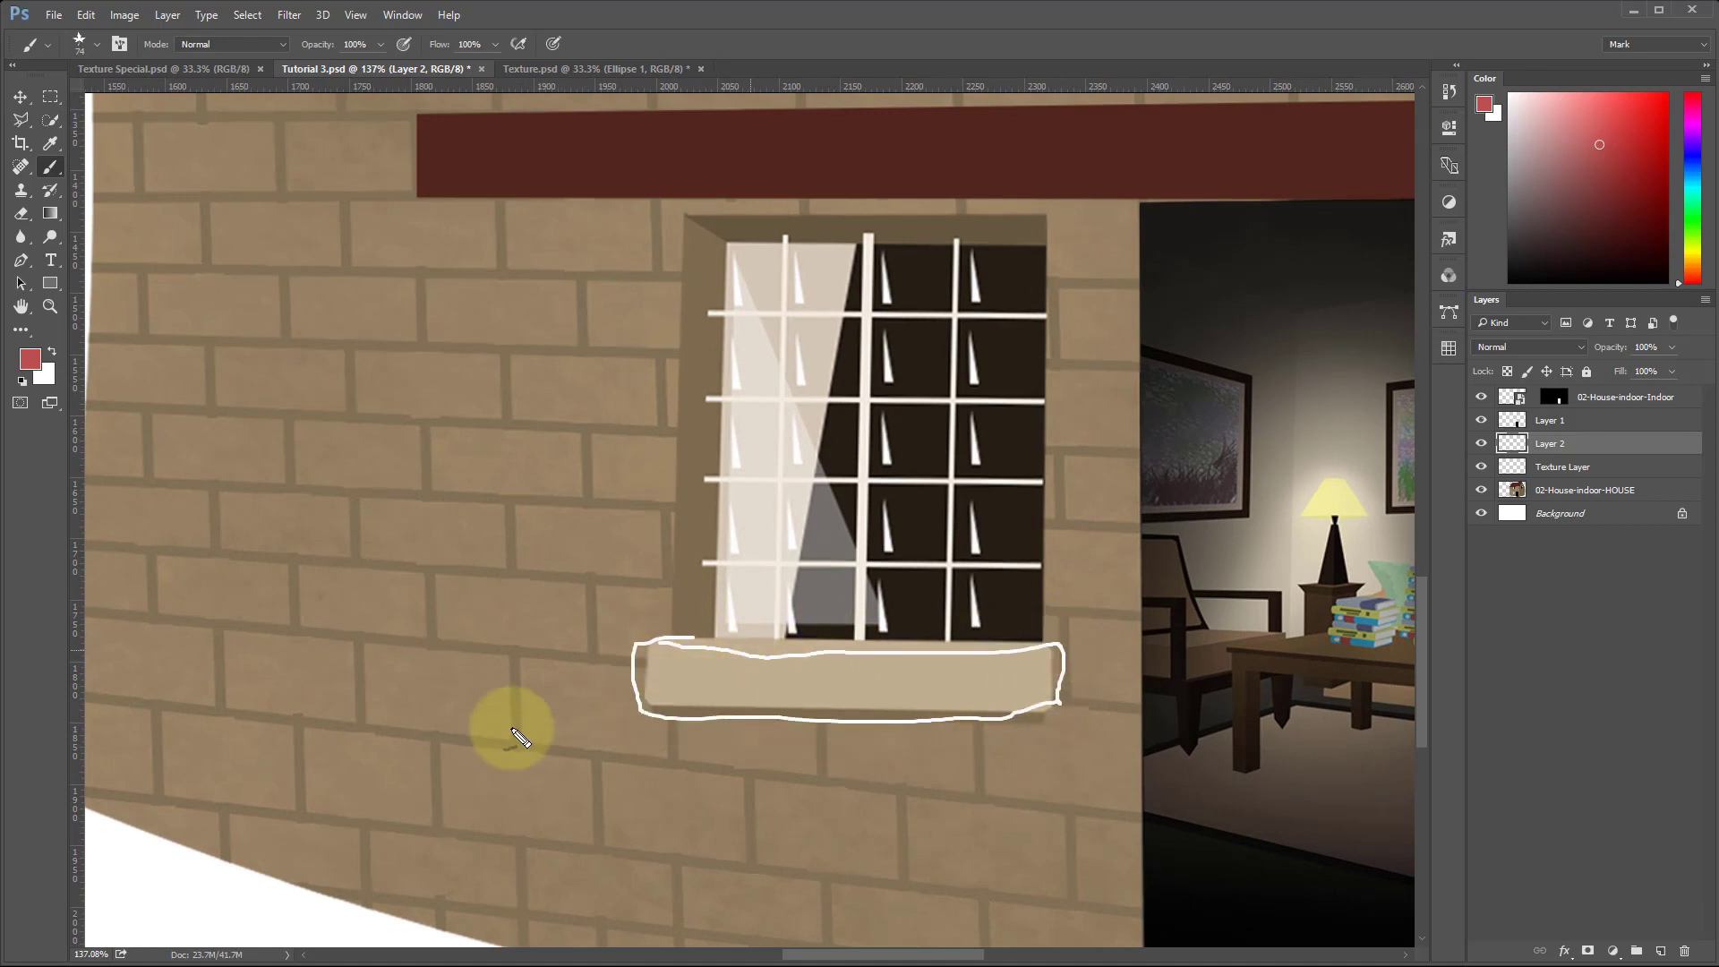
{"action": "key", "text": "Escape"}
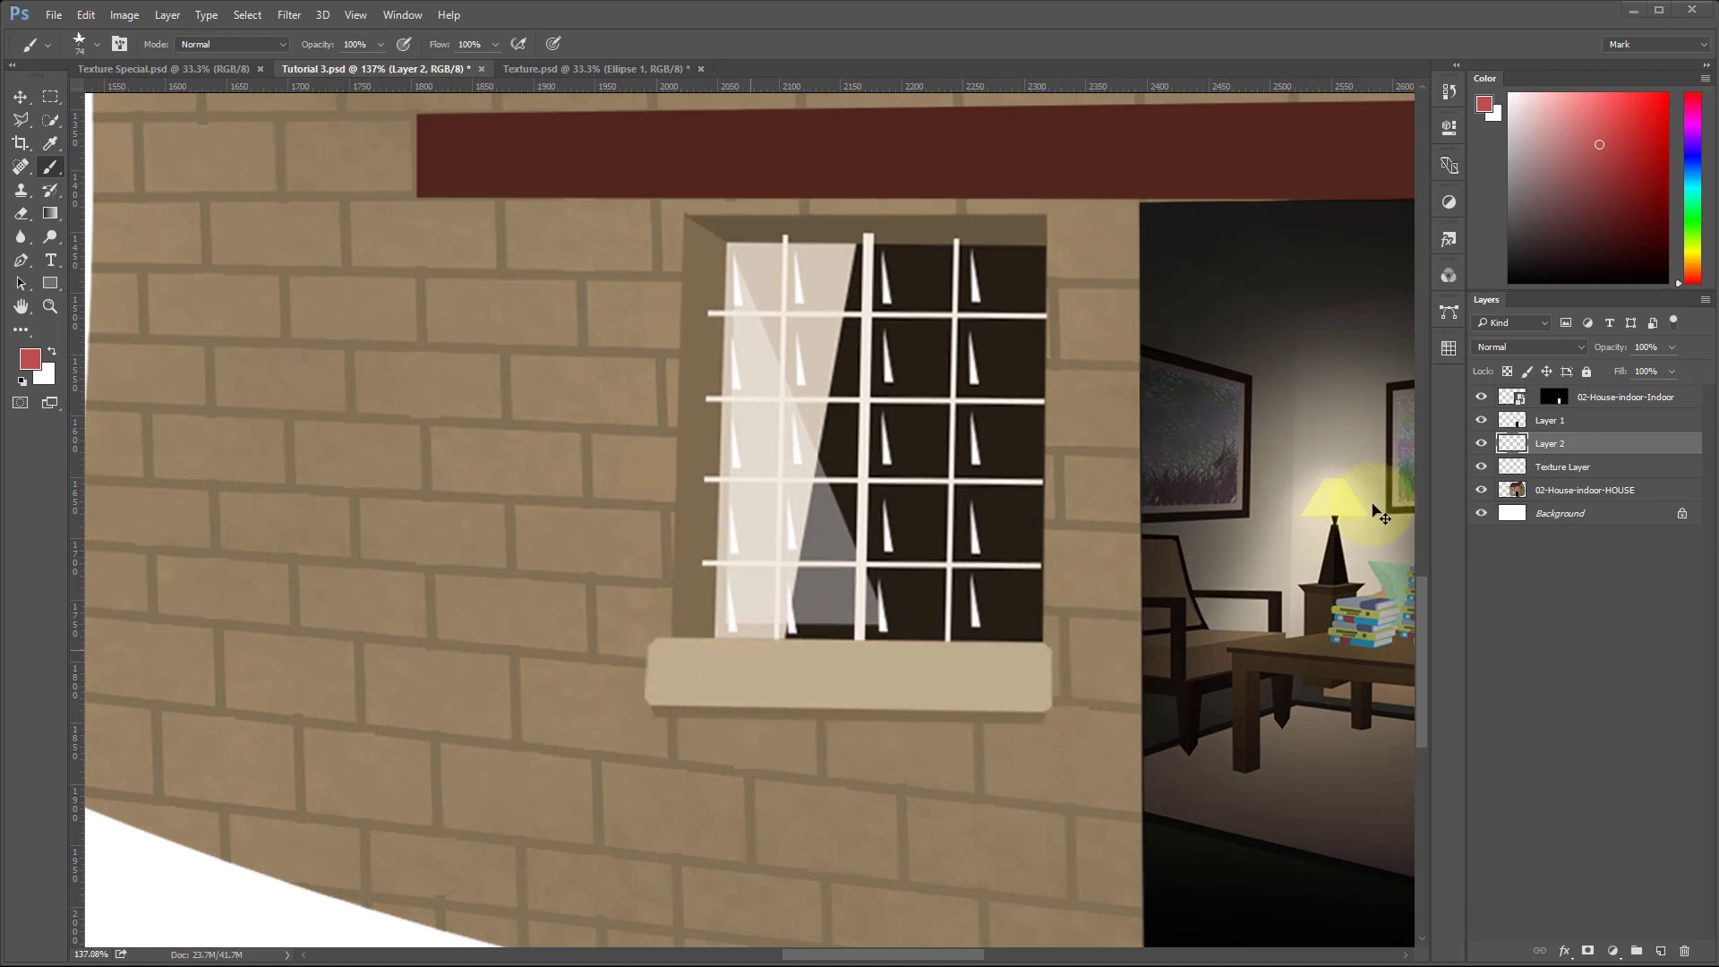
Make Texture Layer the active layer after briefly selecting the 02-House-indoor-HOUSE layer.
{"action": "left_click", "coordinate": [1571, 469]}
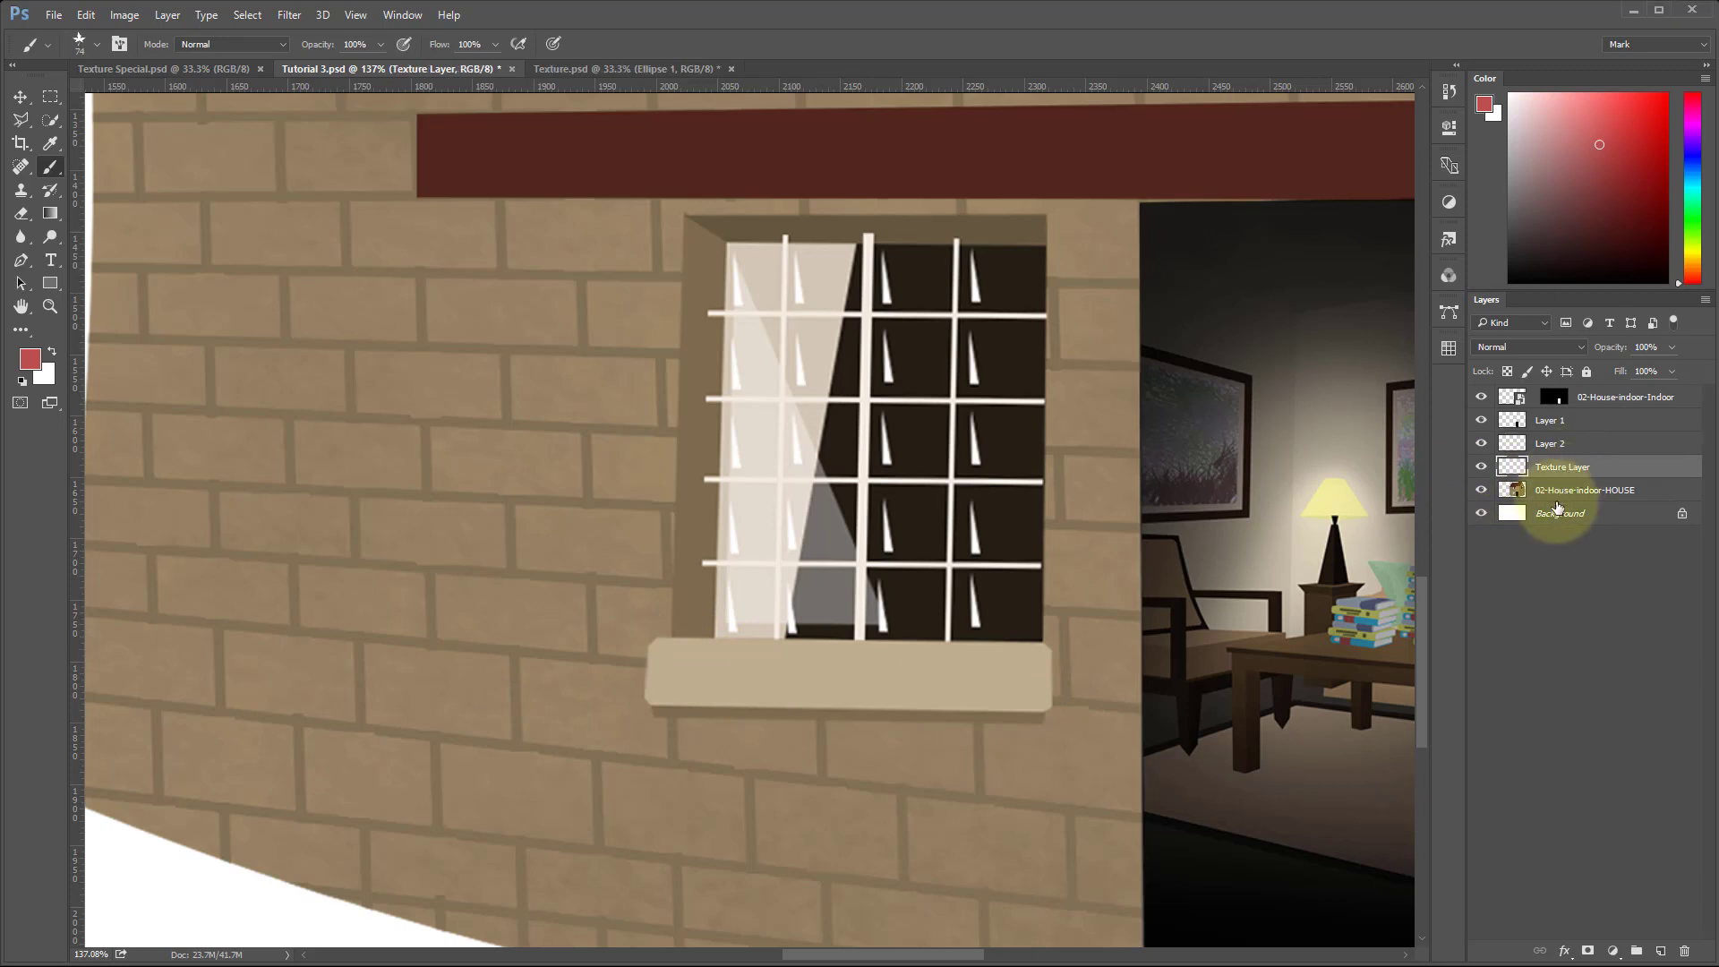
{"action": "left_click", "coordinate": [1555, 492]}
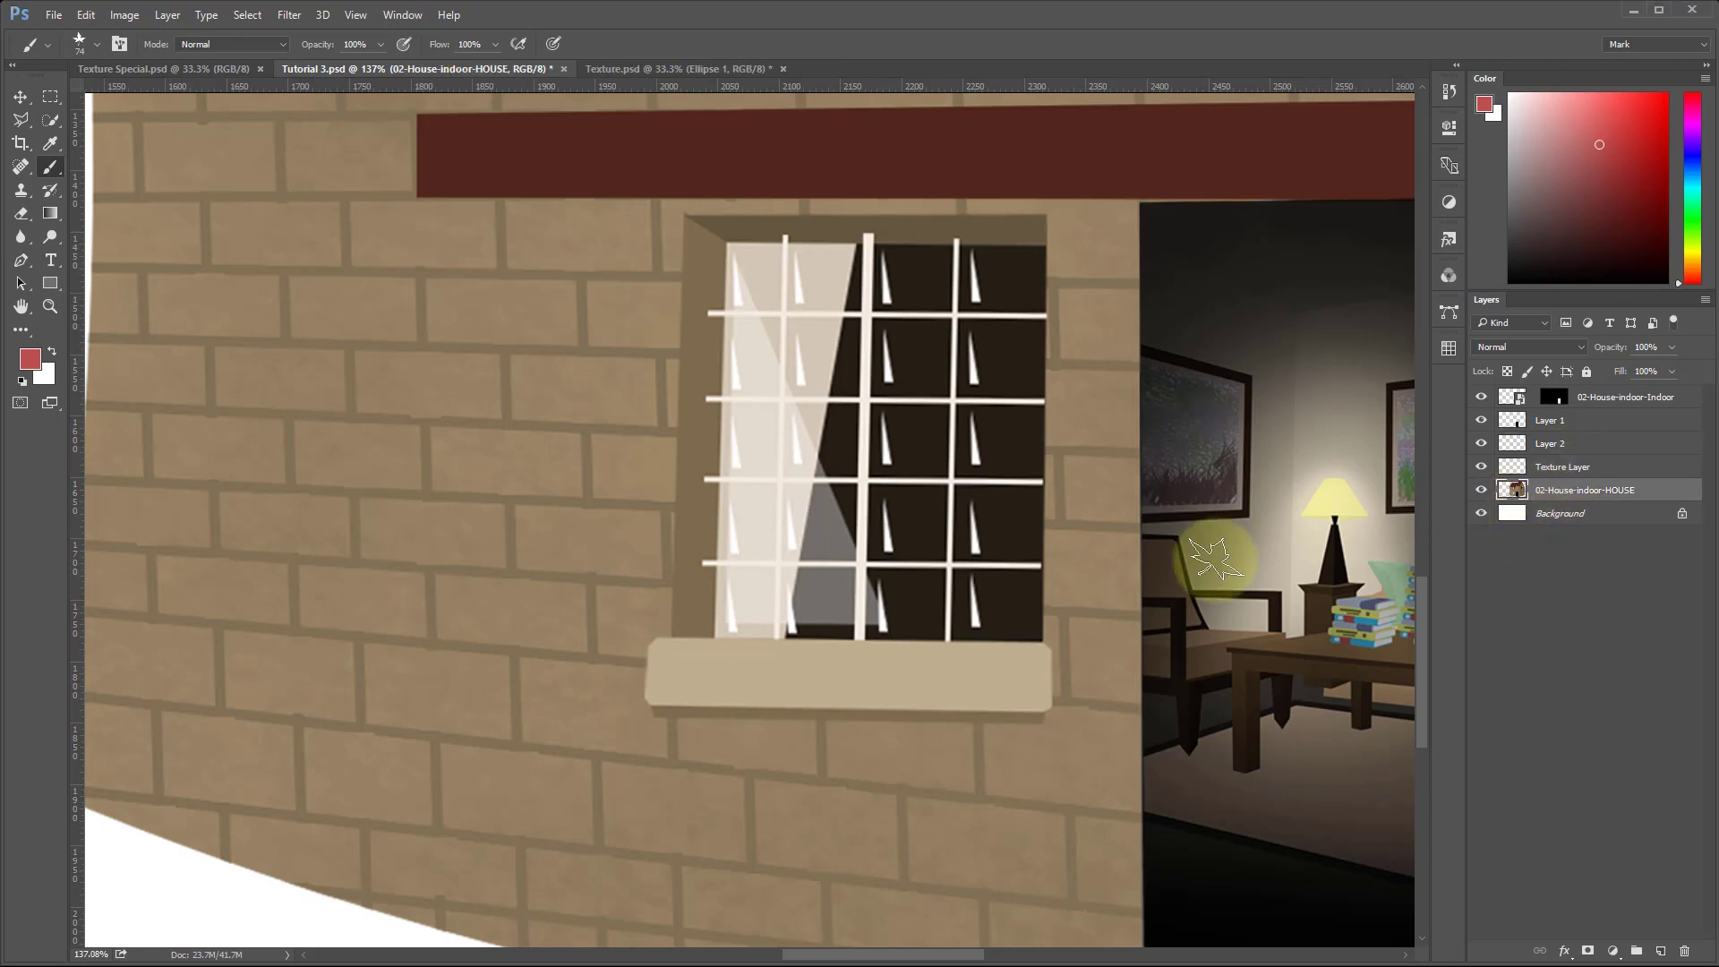
{"action": "left_click", "coordinate": [1542, 476]}
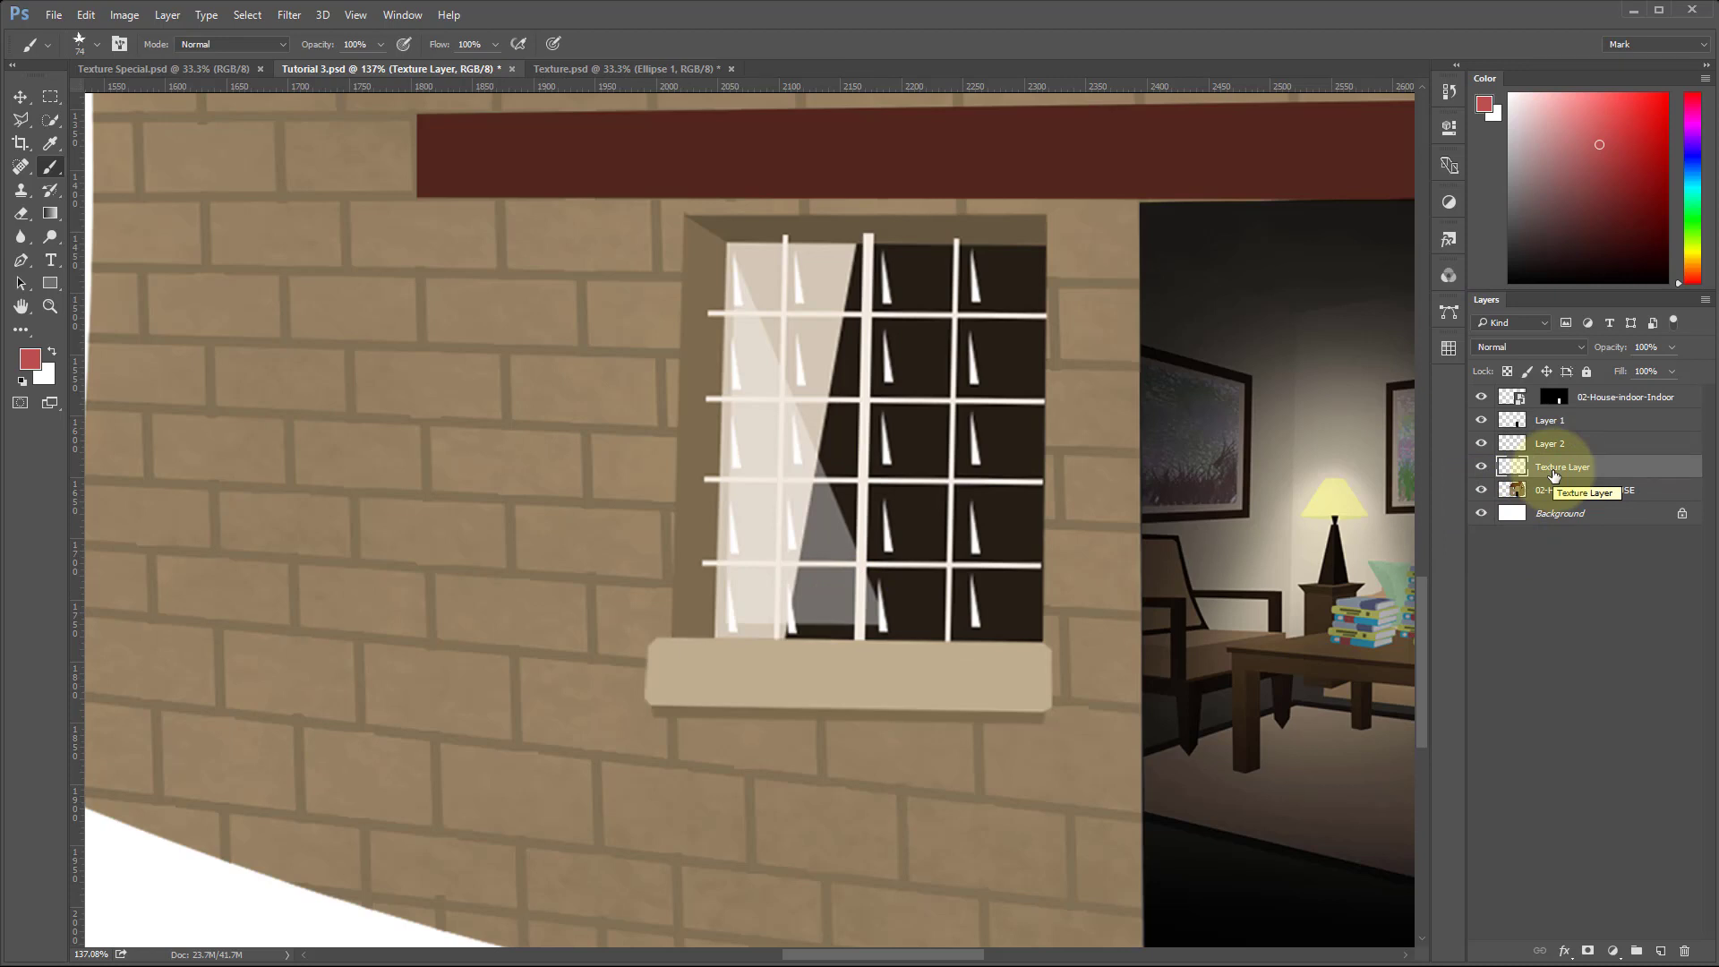
Try moving the sill piece on Texture Layer up over the window and undo the move.
{"action": "key", "text": "v"}
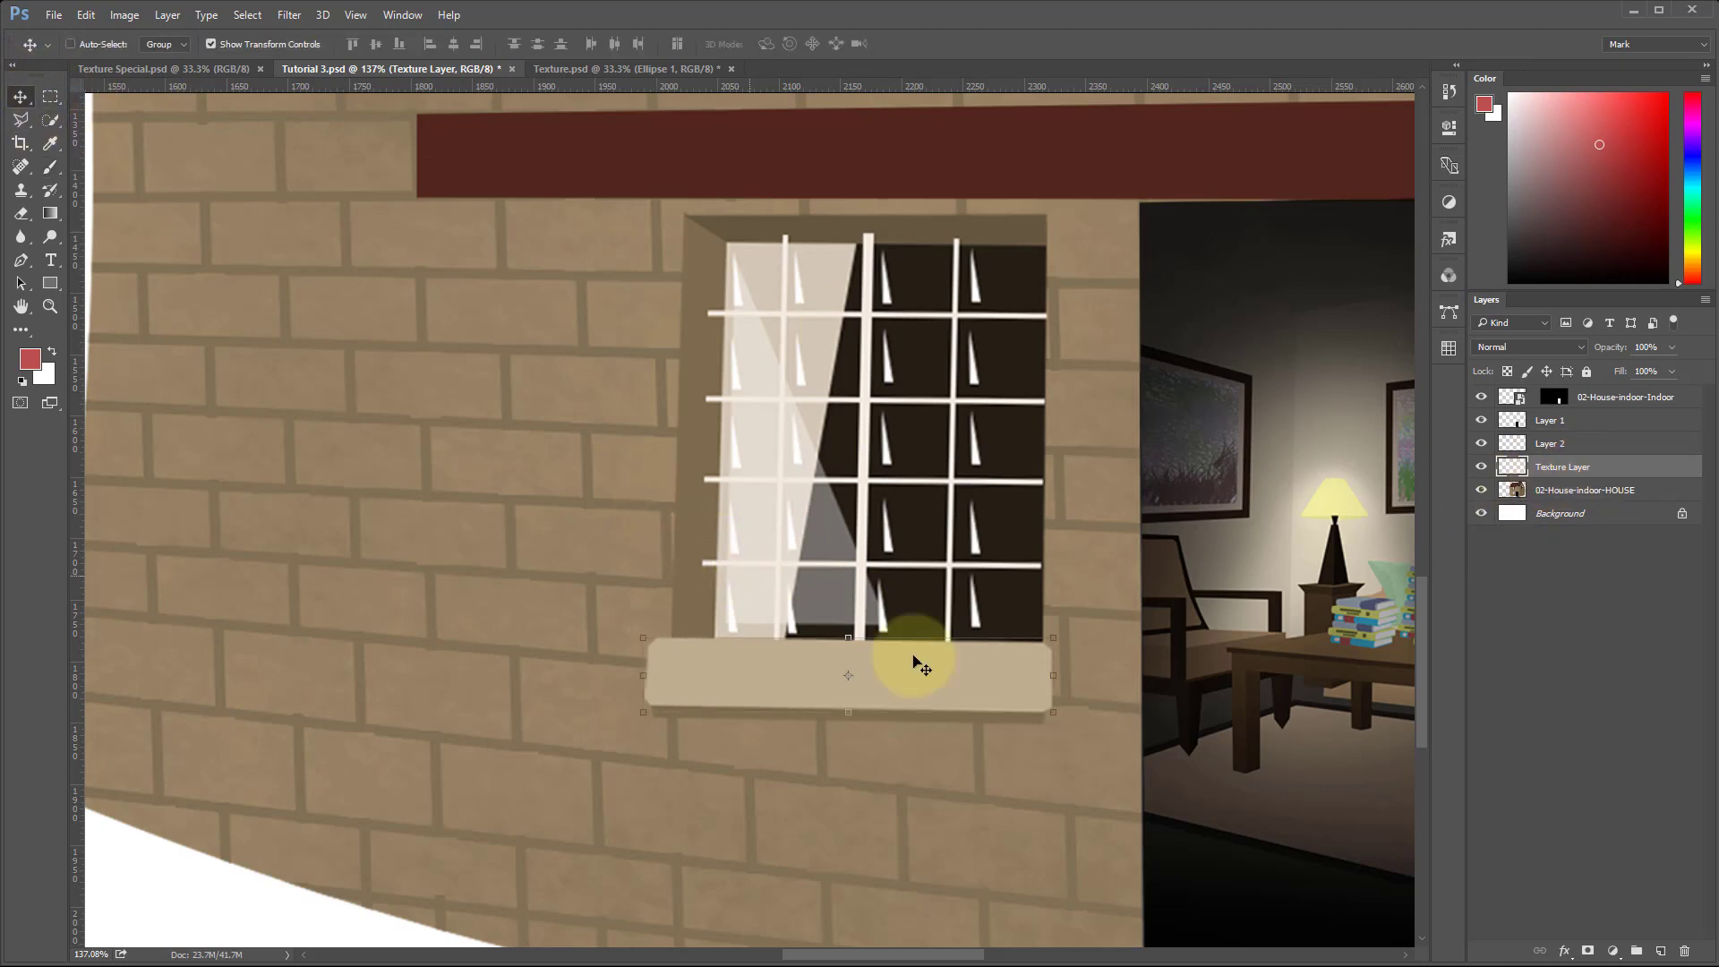
{"action": "left_click_drag", "start_coordinate": [921, 663], "coordinate": [969, 281]}
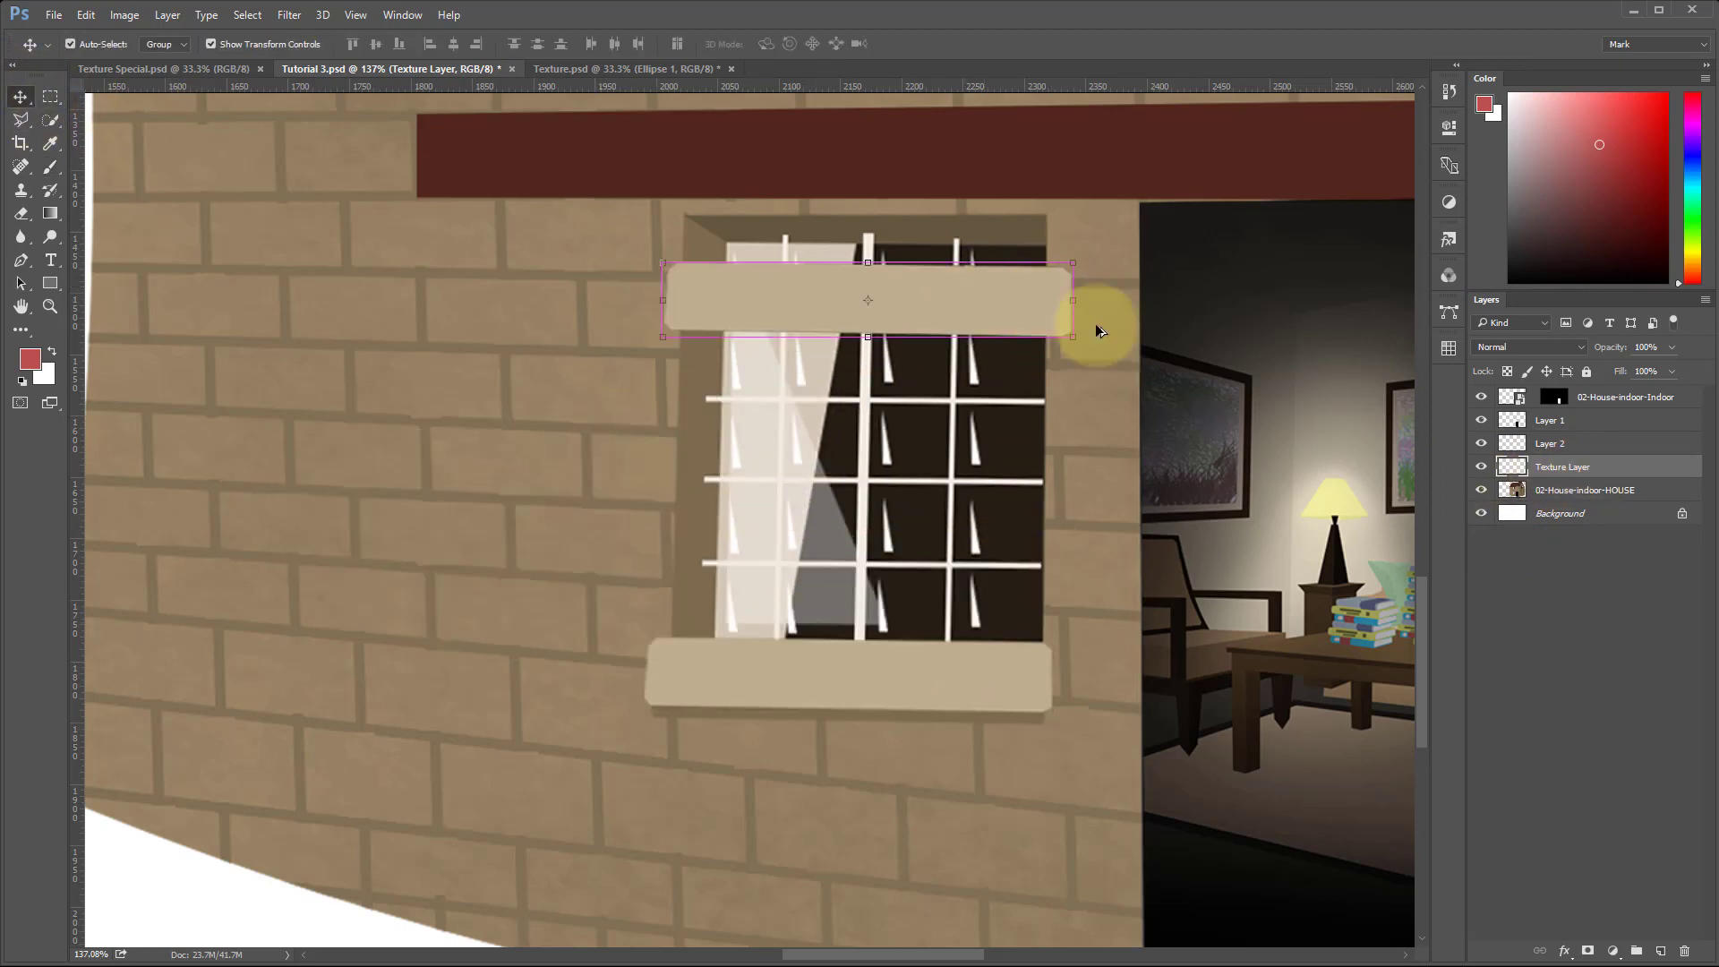
{"action": "key", "text": "ctrl+z"}
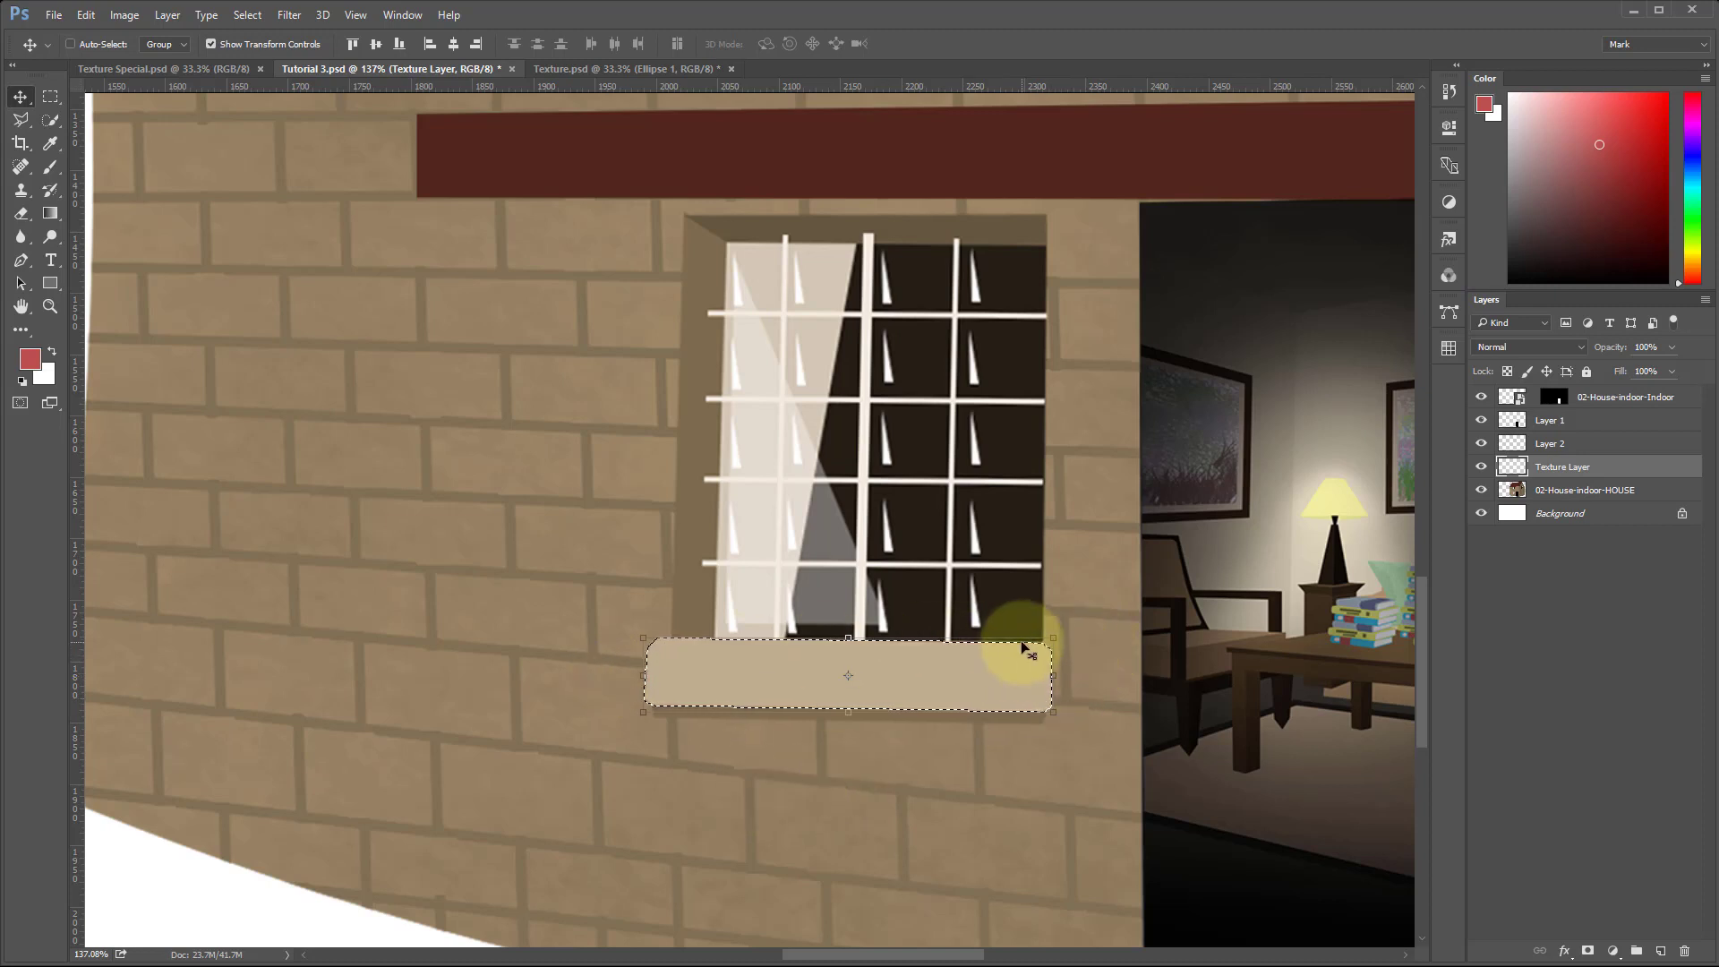
Reduce the maple leaf brush to 45 px and paint scattered leaves across the selected window sill.
{"action": "left_click", "coordinate": [47, 170]}
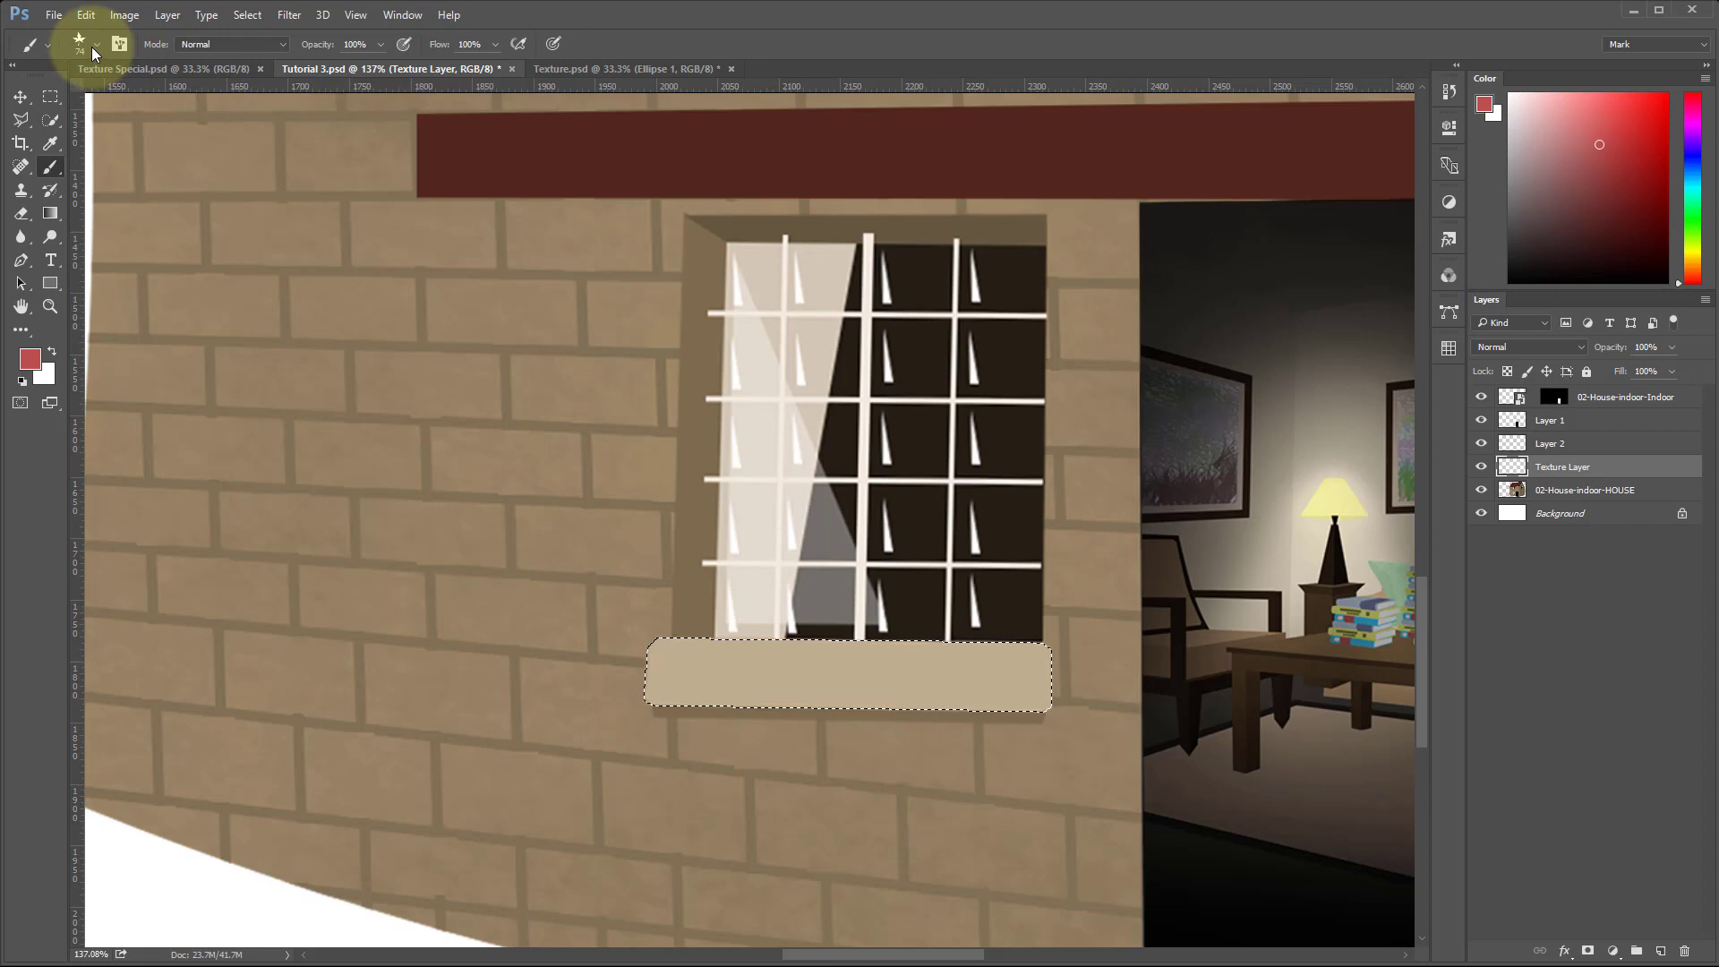
{"action": "left_click_drag", "start_coordinate": [804, 693], "coordinate": [781, 686], "text": "alt"}
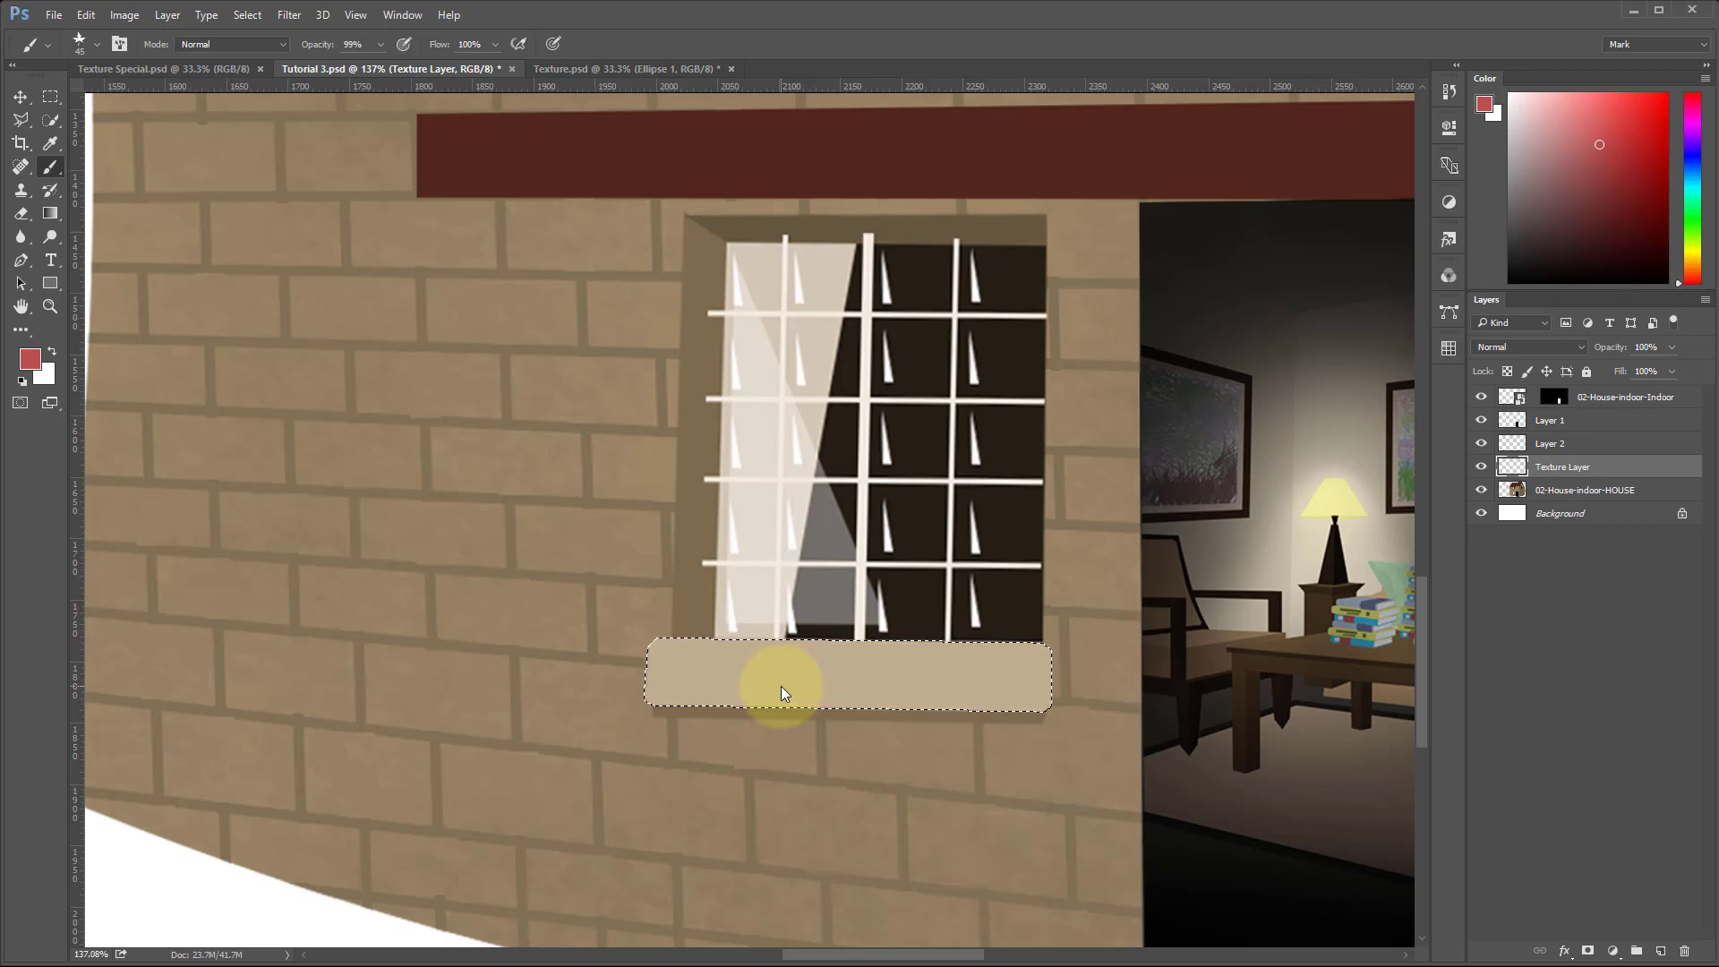
{"action": "mouse_move", "coordinate": [781, 686]}
{"action": "left_mouse_down"}
{"action": "mouse_move", "coordinate": [1024, 713]}
{"action": "mouse_move", "coordinate": [733, 714]}
{"action": "mouse_move", "coordinate": [640, 677]}
{"action": "mouse_move", "coordinate": [665, 657]}
{"action": "mouse_move", "coordinate": [725, 656]}
{"action": "mouse_move", "coordinate": [652, 633]}
{"action": "mouse_move", "coordinate": [1010, 646]}
{"action": "left_mouse_up"}
{"action": "scroll", "coordinate": [962, 694], "scroll_direction": "down", "scroll_amount": 6}
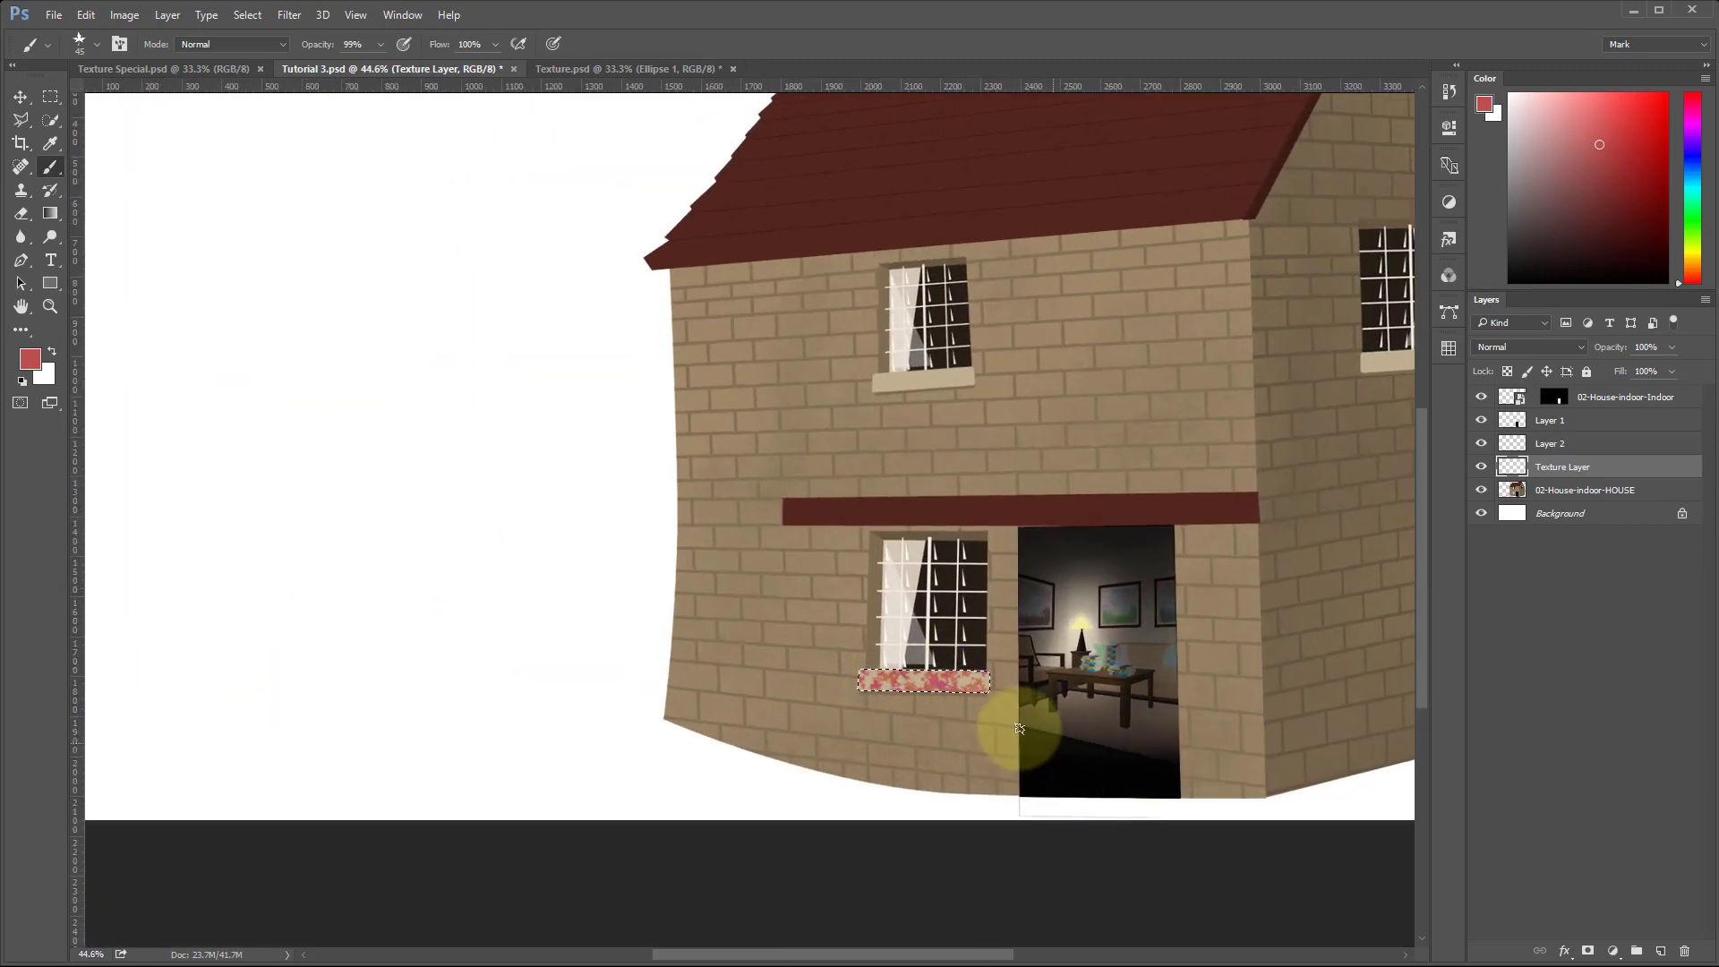
{"action": "scroll", "coordinate": [958, 705], "scroll_direction": "up", "scroll_amount": 4}
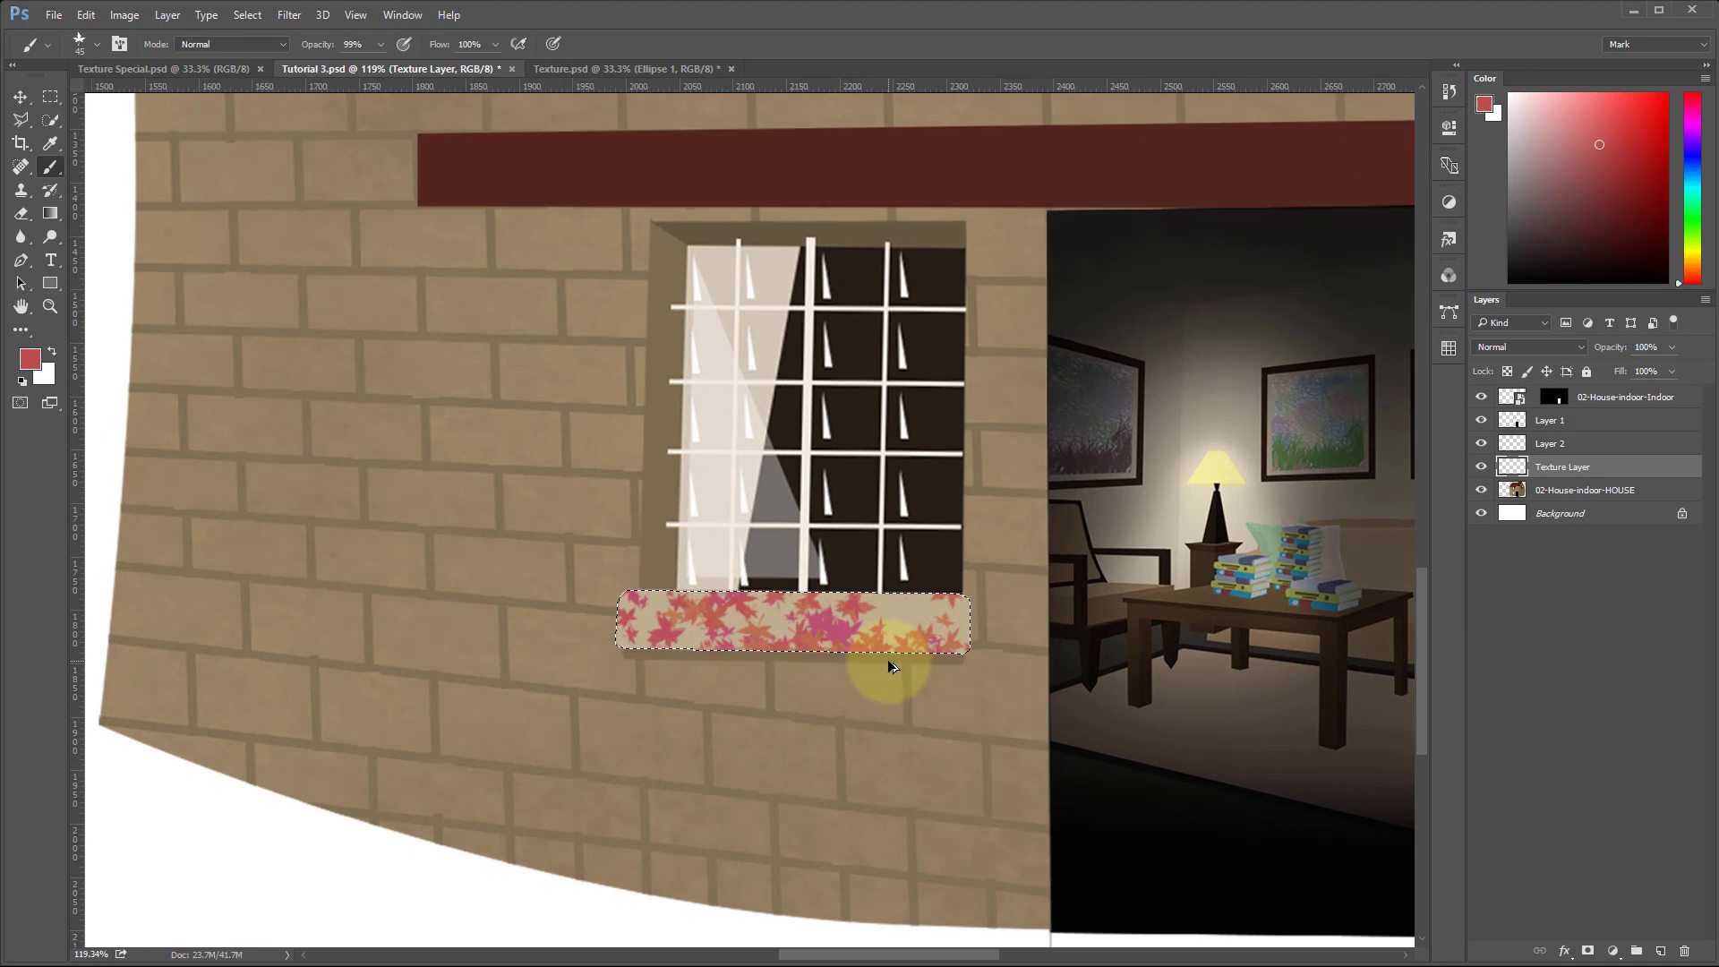
Undo all the leaf painting on the sill.
{"action": "key", "text": "ctrl+alt+z"}
{"action": "key", "text": "ctrl+alt+z"}
{"action": "key", "text": "ctrl+alt+z"}
{"action": "key", "text": "ctrl+alt+z"}
{"action": "key", "text": "ctrl+alt+z"}
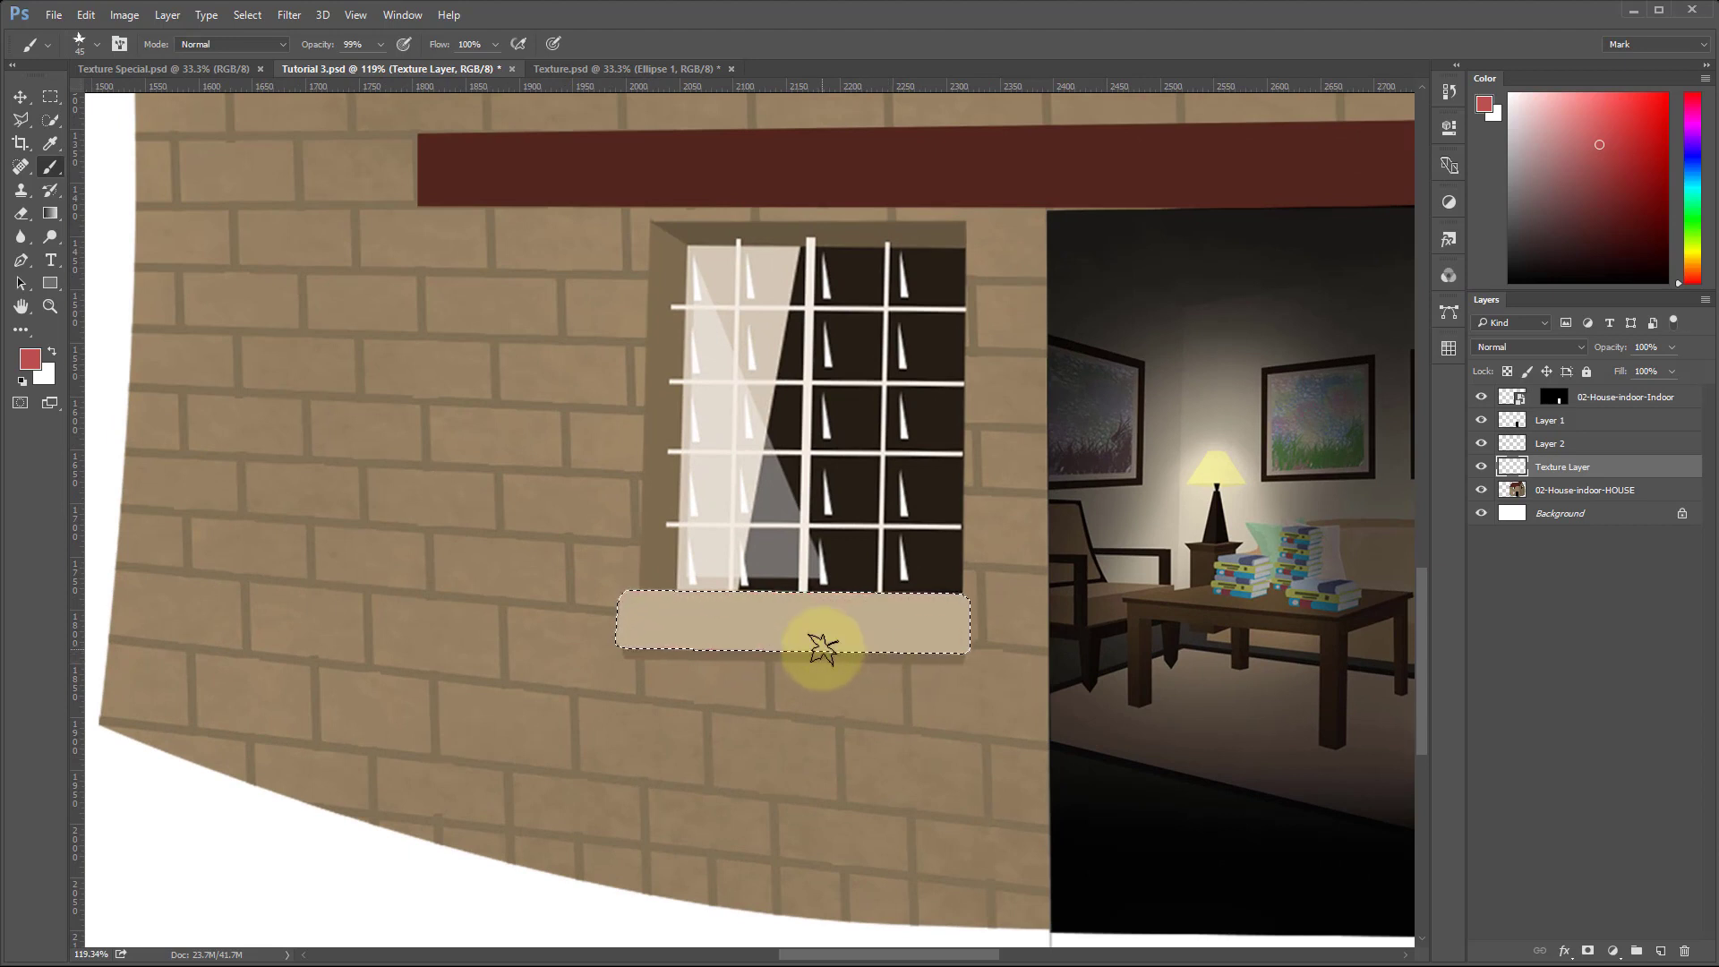
Choose the 90 px rough texture brush from the brush presets.
{"action": "left_click", "coordinate": [82, 47]}
{"action": "right_click", "coordinate": [644, 204]}
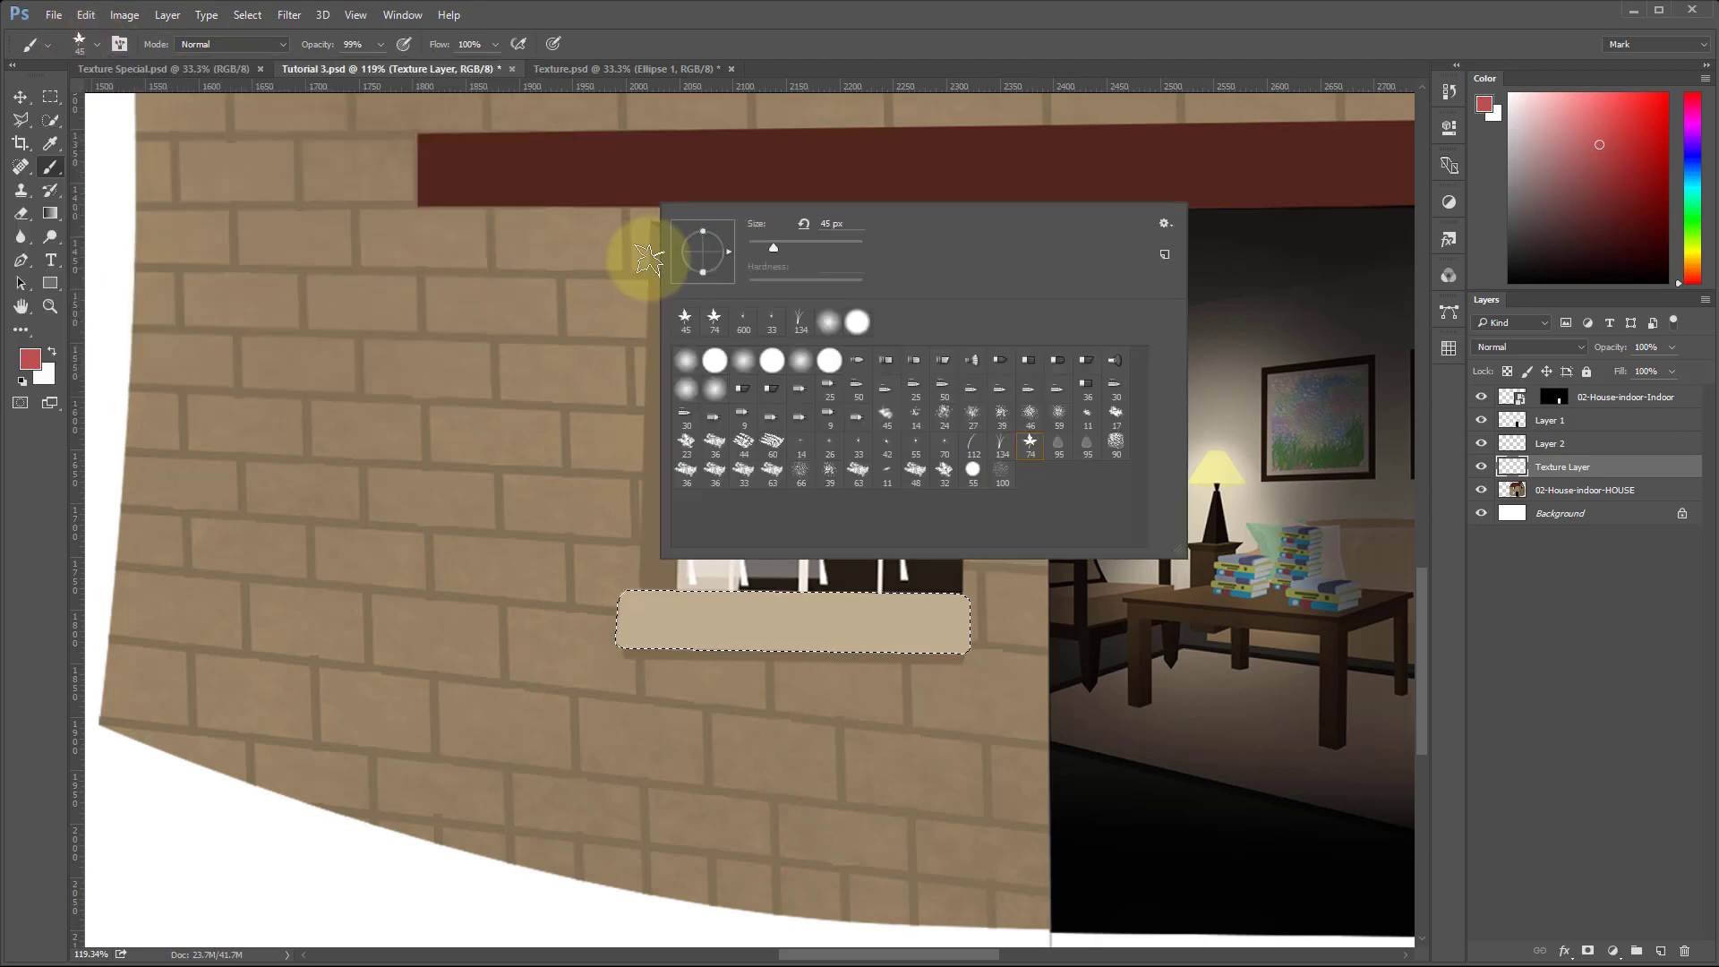
{"action": "left_click", "coordinate": [539, 342]}
{"action": "right_click", "coordinate": [740, 329]}
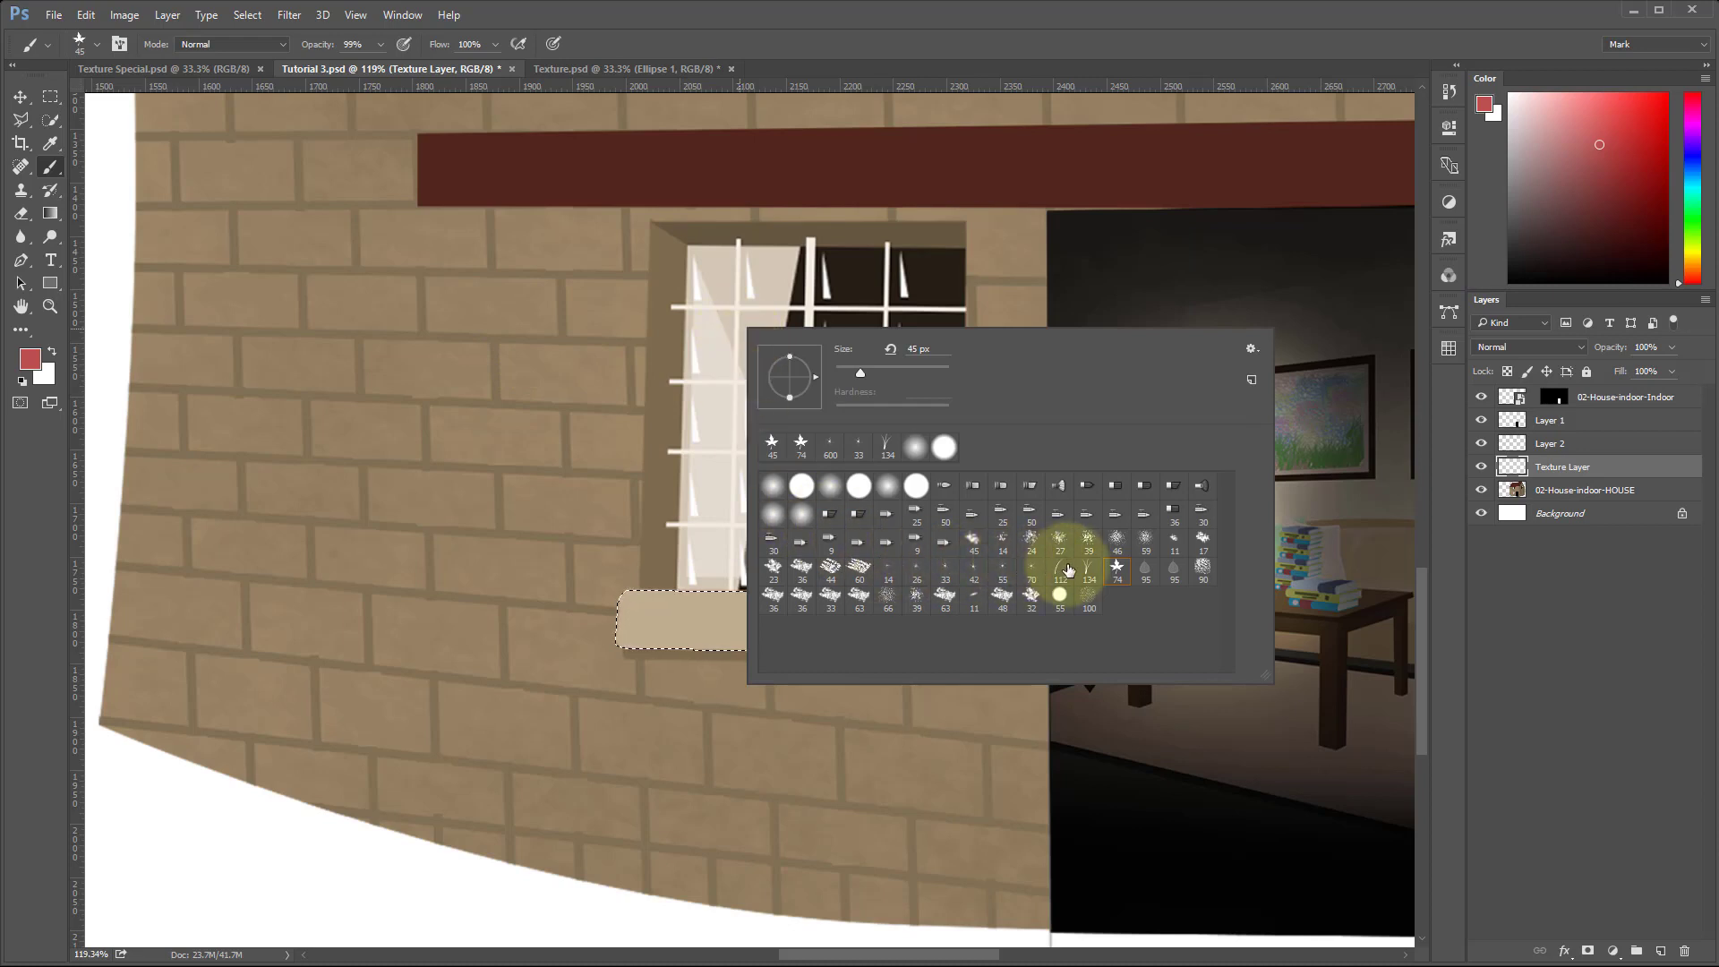
{"action": "left_click", "coordinate": [1202, 568]}
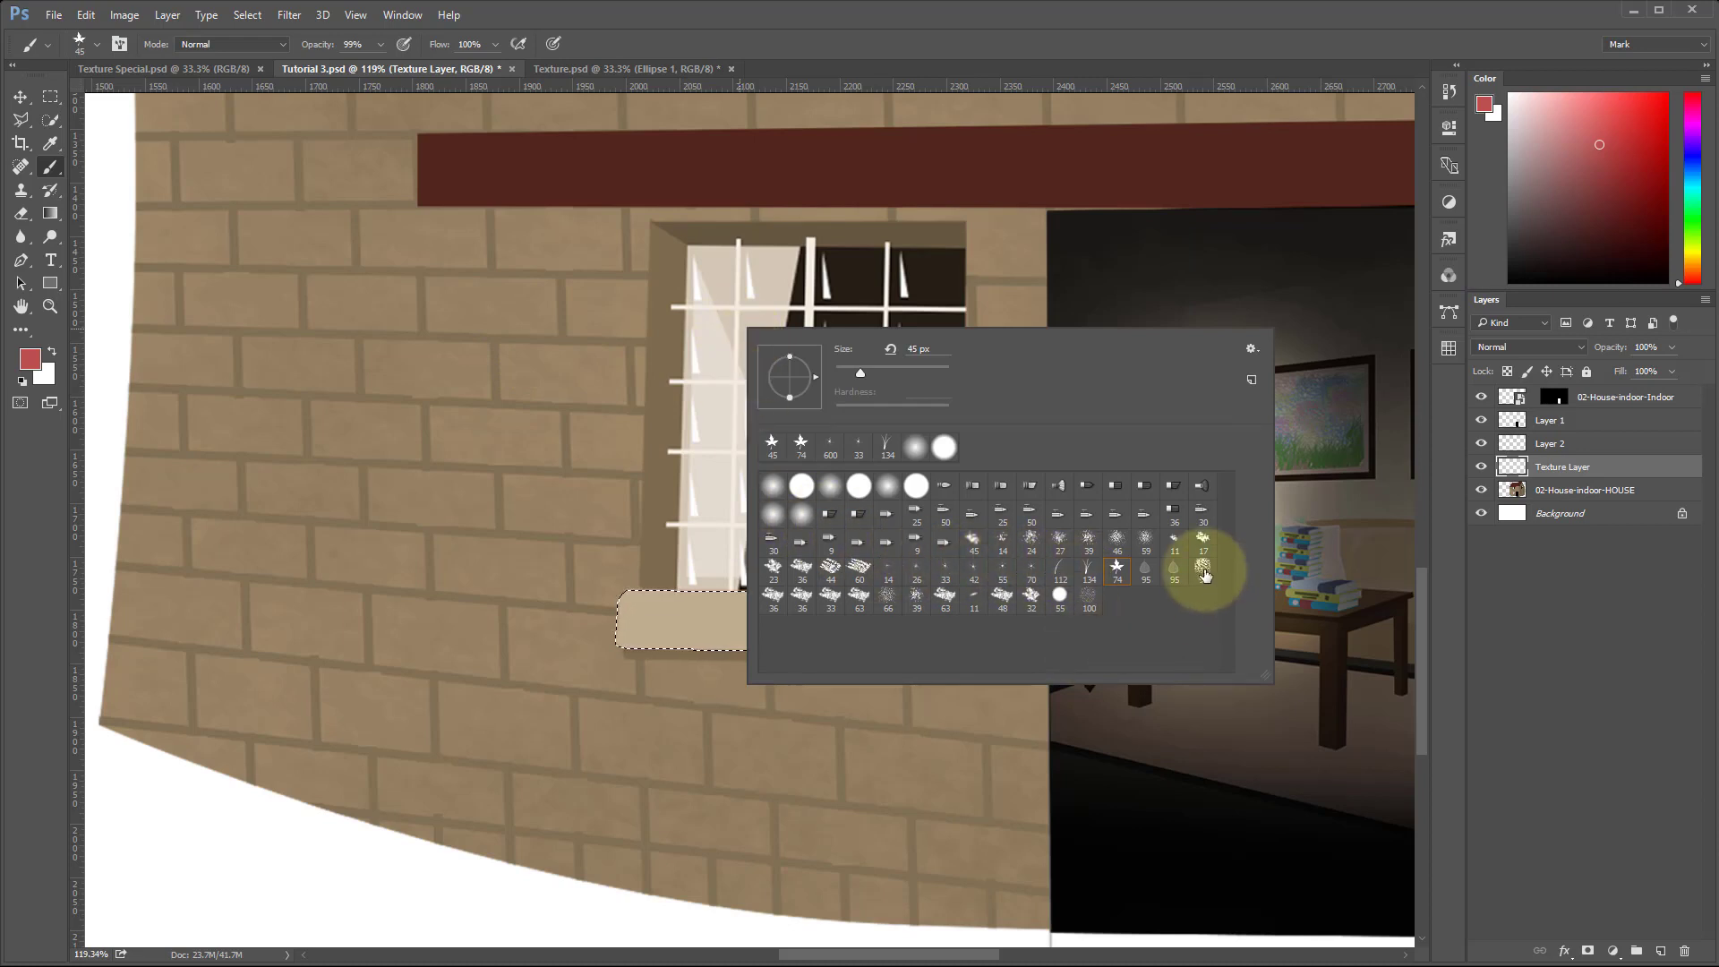
{"action": "left_click", "coordinate": [614, 449]}
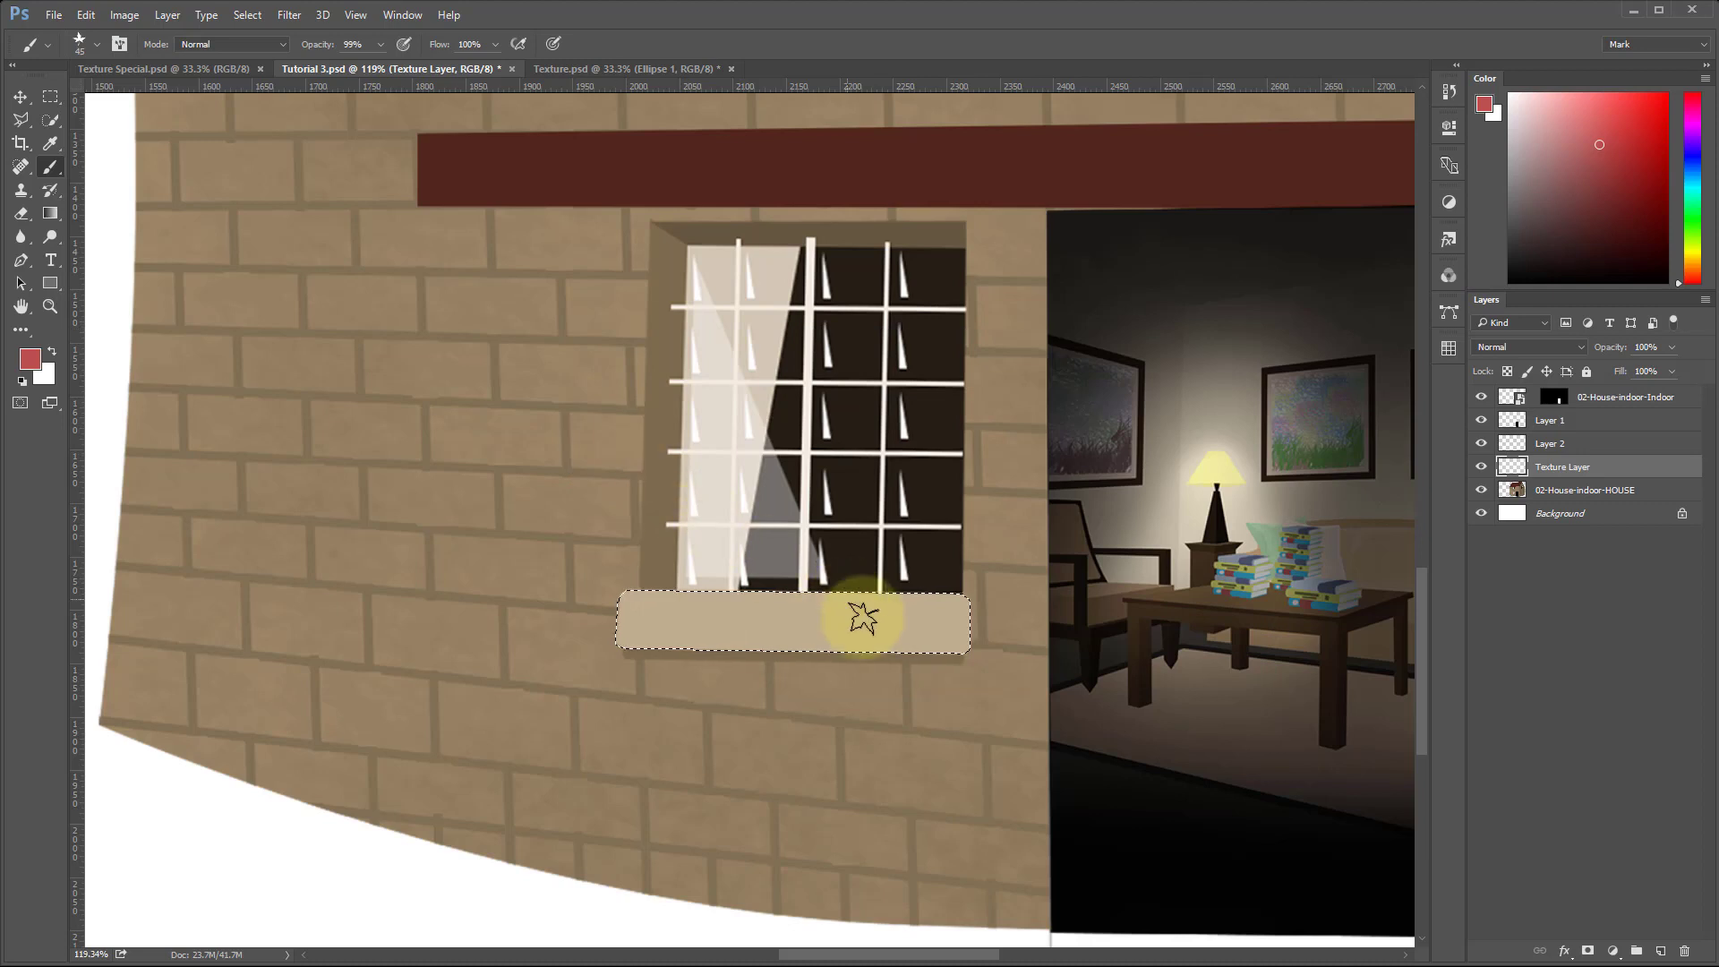
{"action": "right_click", "coordinate": [953, 580]}
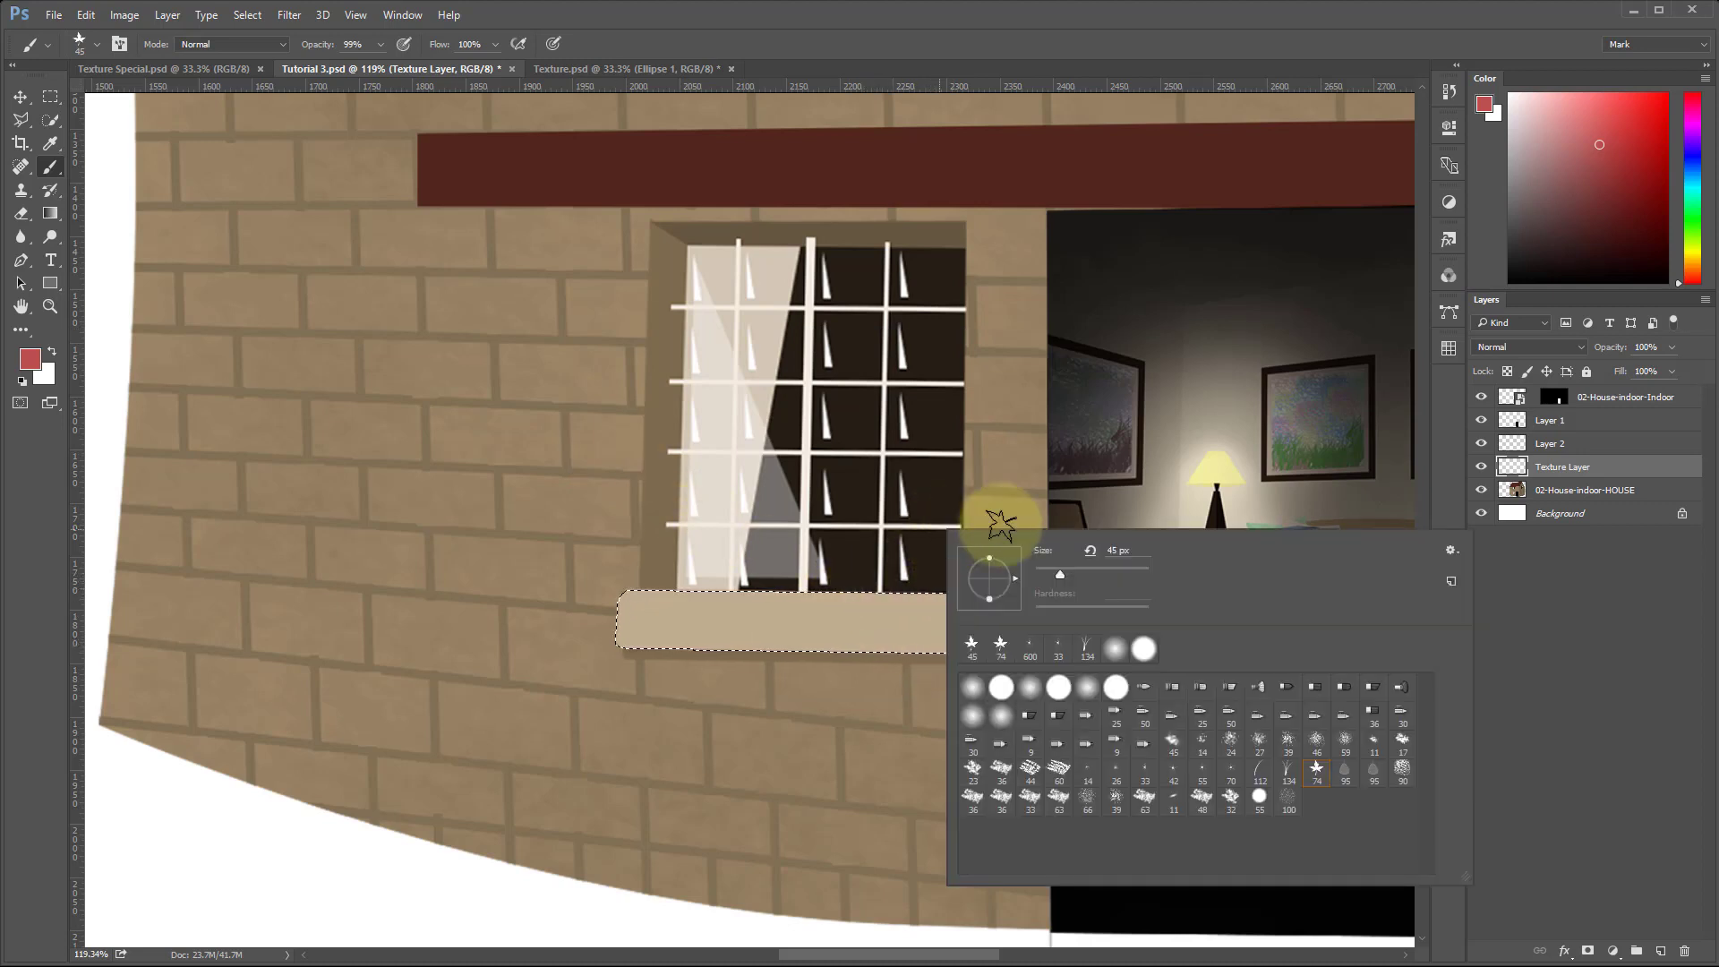
{"action": "left_click", "coordinate": [1402, 771]}
{"action": "double_click", "coordinate": [1393, 770]}
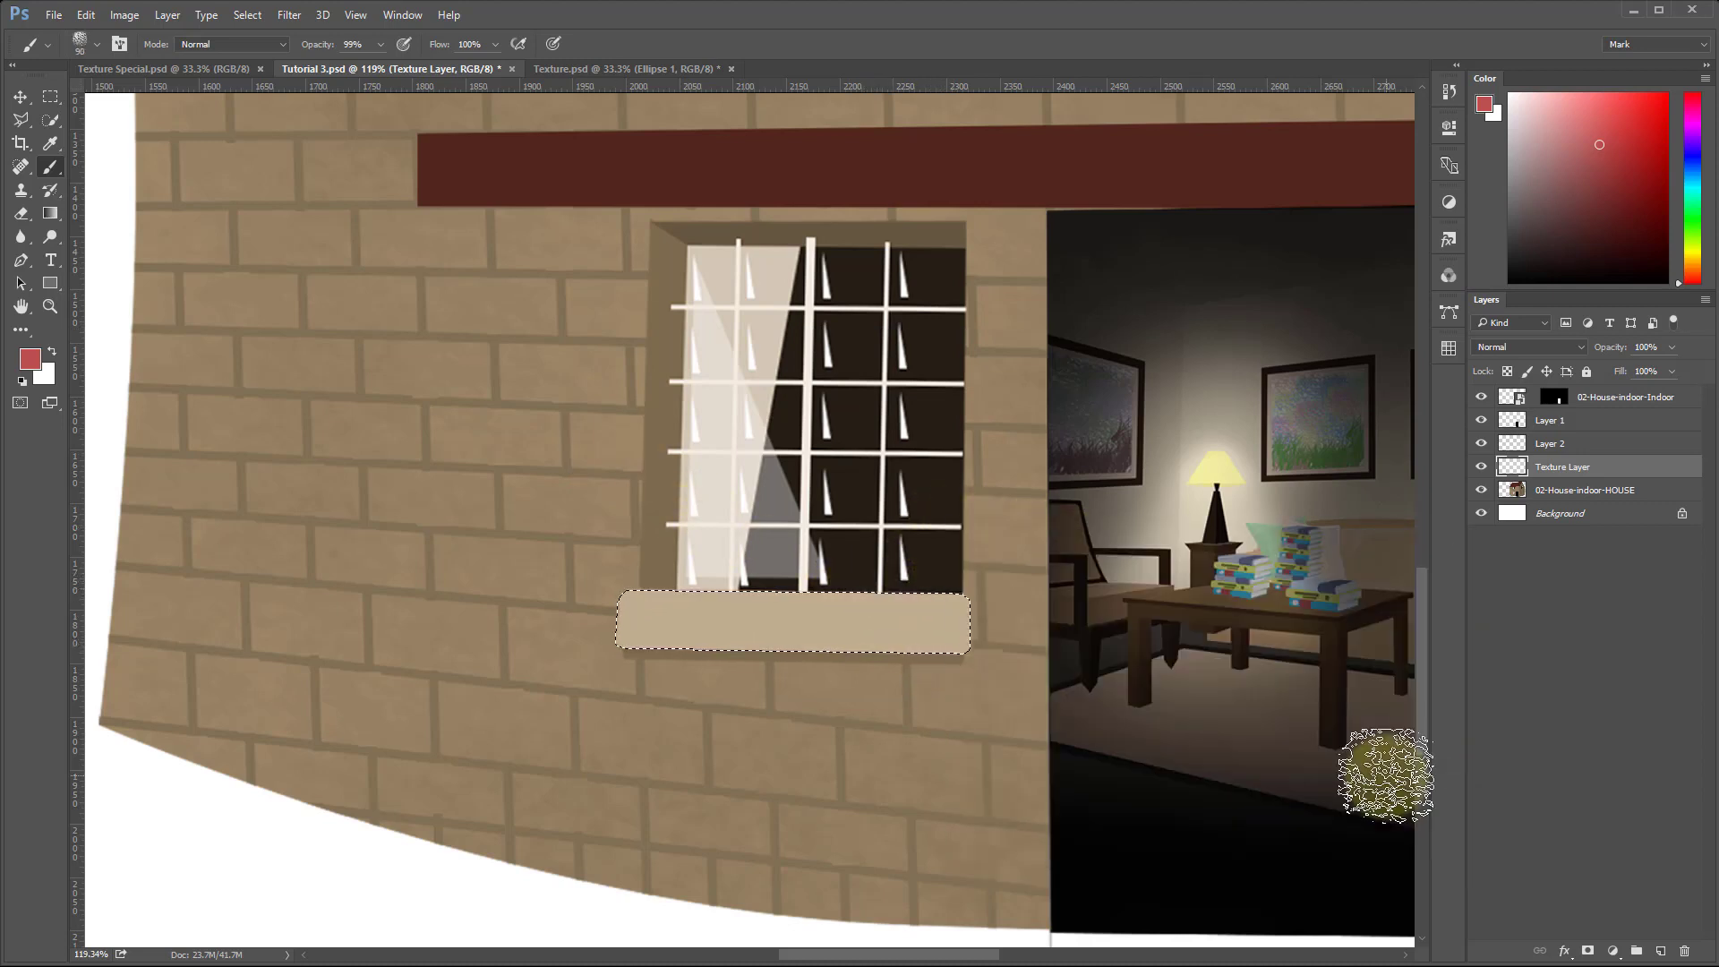
Try painting red rough texture across the selected sill with the brush at 59 px, and undo the strokes.
{"action": "left_click_drag", "start_coordinate": [938, 632], "coordinate": [997, 626]}
{"action": "mouse_move", "coordinate": [947, 631]}
{"action": "left_mouse_down"}
{"action": "mouse_move", "coordinate": [833, 693]}
{"action": "mouse_move", "coordinate": [920, 685]}
{"action": "mouse_move", "coordinate": [520, 705]}
{"action": "mouse_move", "coordinate": [968, 715]}
{"action": "mouse_move", "coordinate": [977, 561]}
{"action": "mouse_move", "coordinate": [821, 576]}
{"action": "mouse_move", "coordinate": [965, 722]}
{"action": "mouse_move", "coordinate": [913, 536]}
{"action": "mouse_move", "coordinate": [403, 649]}
{"action": "mouse_move", "coordinate": [697, 651]}
{"action": "left_mouse_up"}
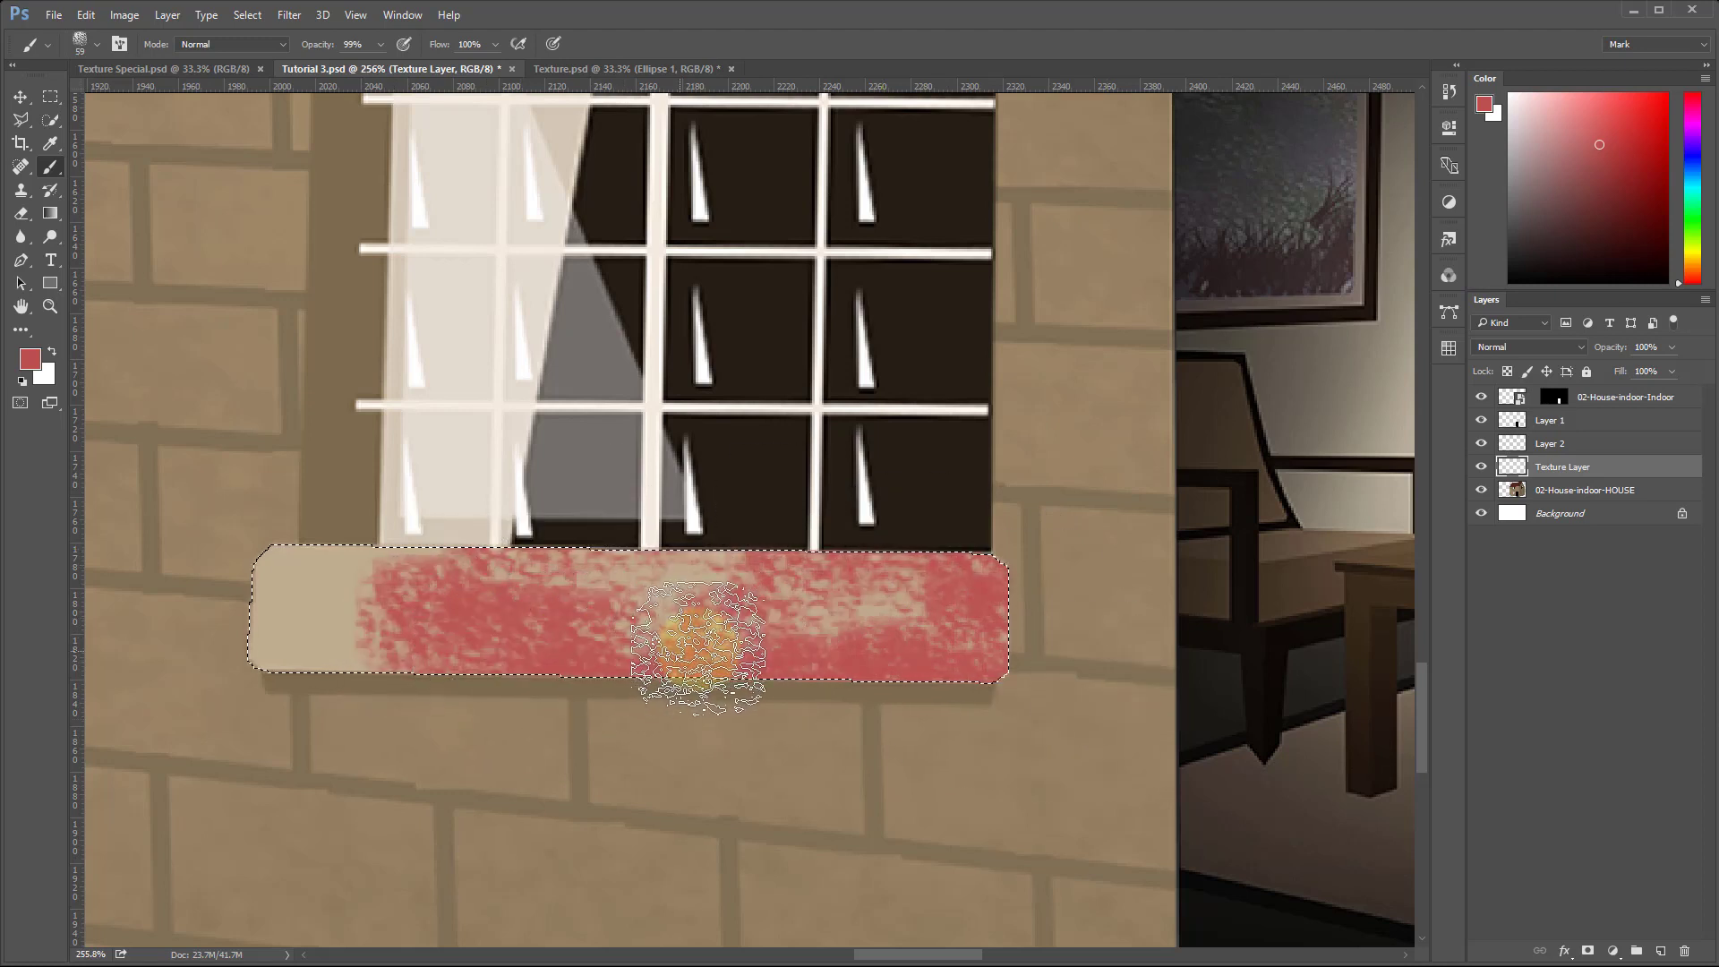
{"action": "key", "text": "ctrl+alt+z"}
{"action": "key", "text": "ctrl+alt+z"}
{"action": "key", "text": "ctrl+alt+z"}
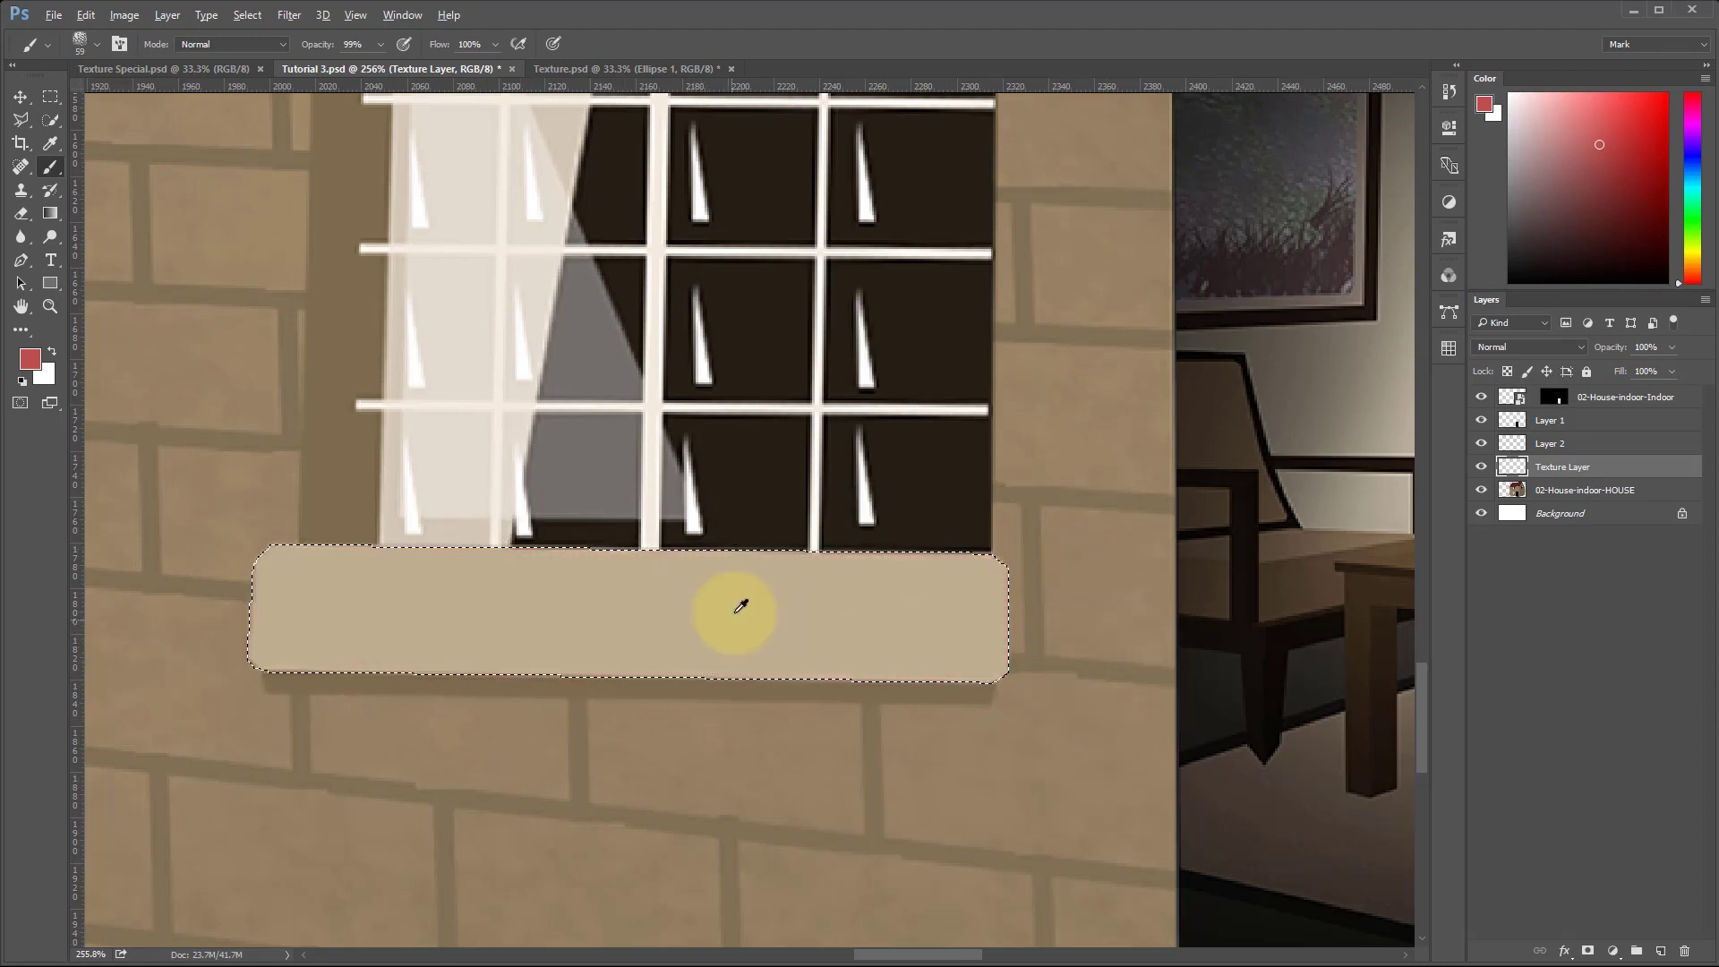
Set the texture brush to 112 px with 100% opacity and 14% flow.
{"action": "left_click_drag", "start_coordinate": [794, 598], "coordinate": [751, 401]}
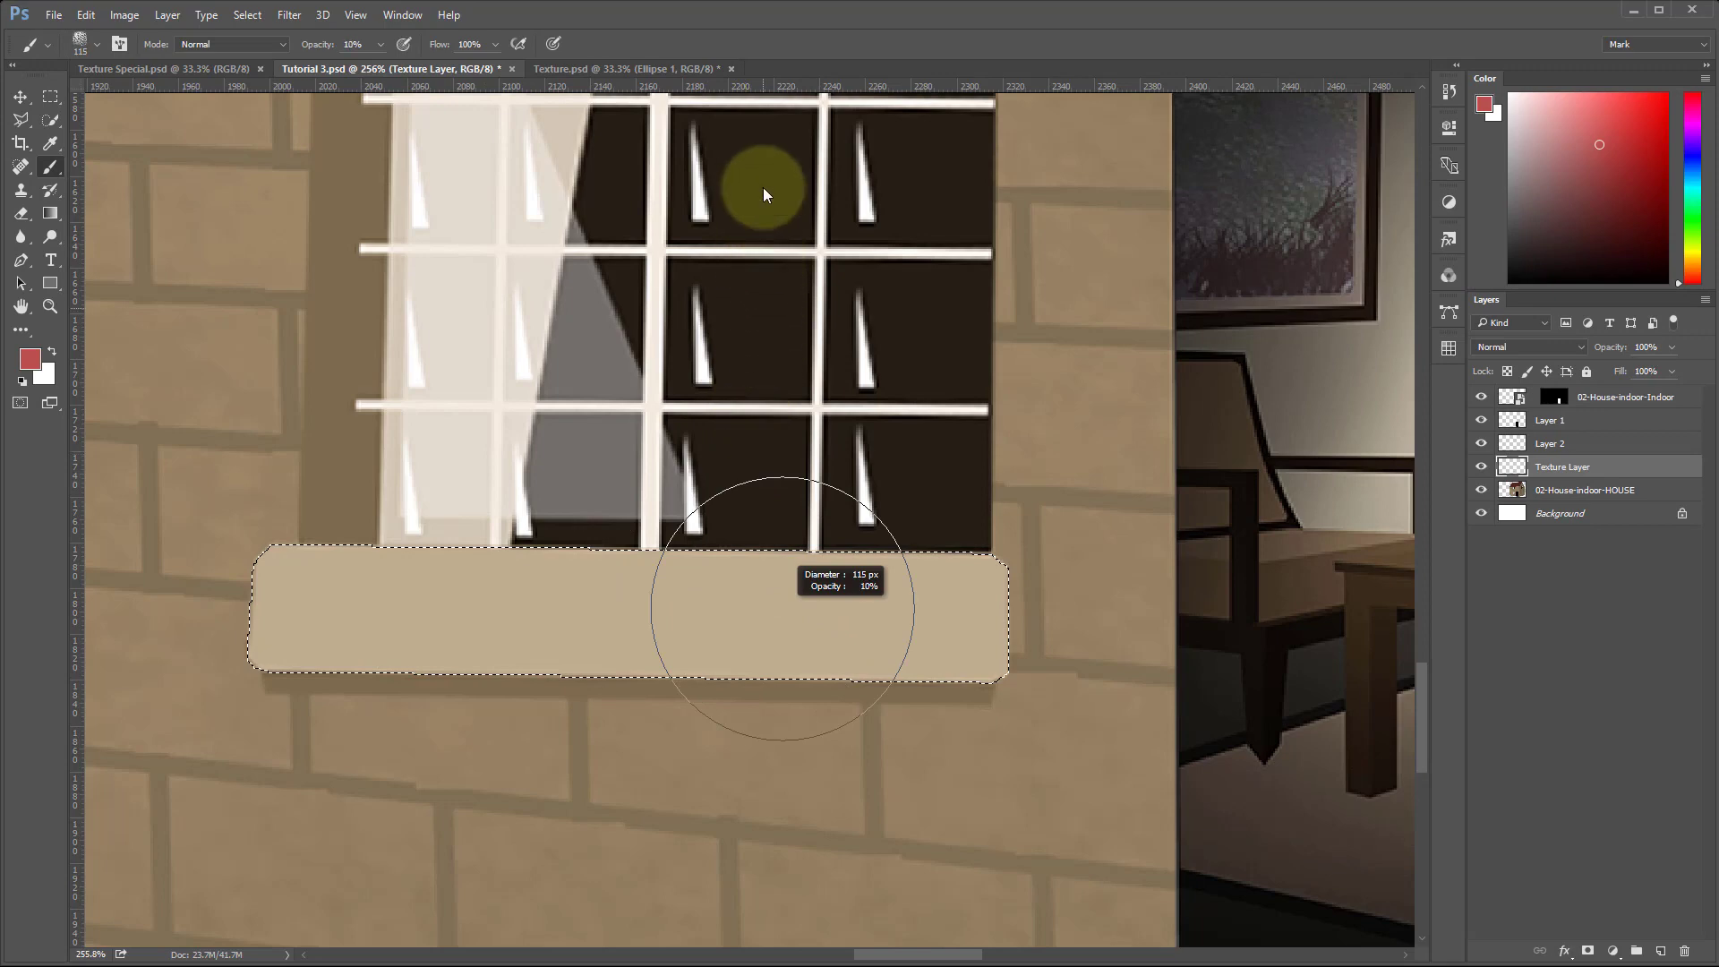
{"action": "left_click_drag", "start_coordinate": [762, 186], "coordinate": [763, 182]}
{"action": "left_click_drag", "start_coordinate": [814, 522], "coordinate": [804, 191]}
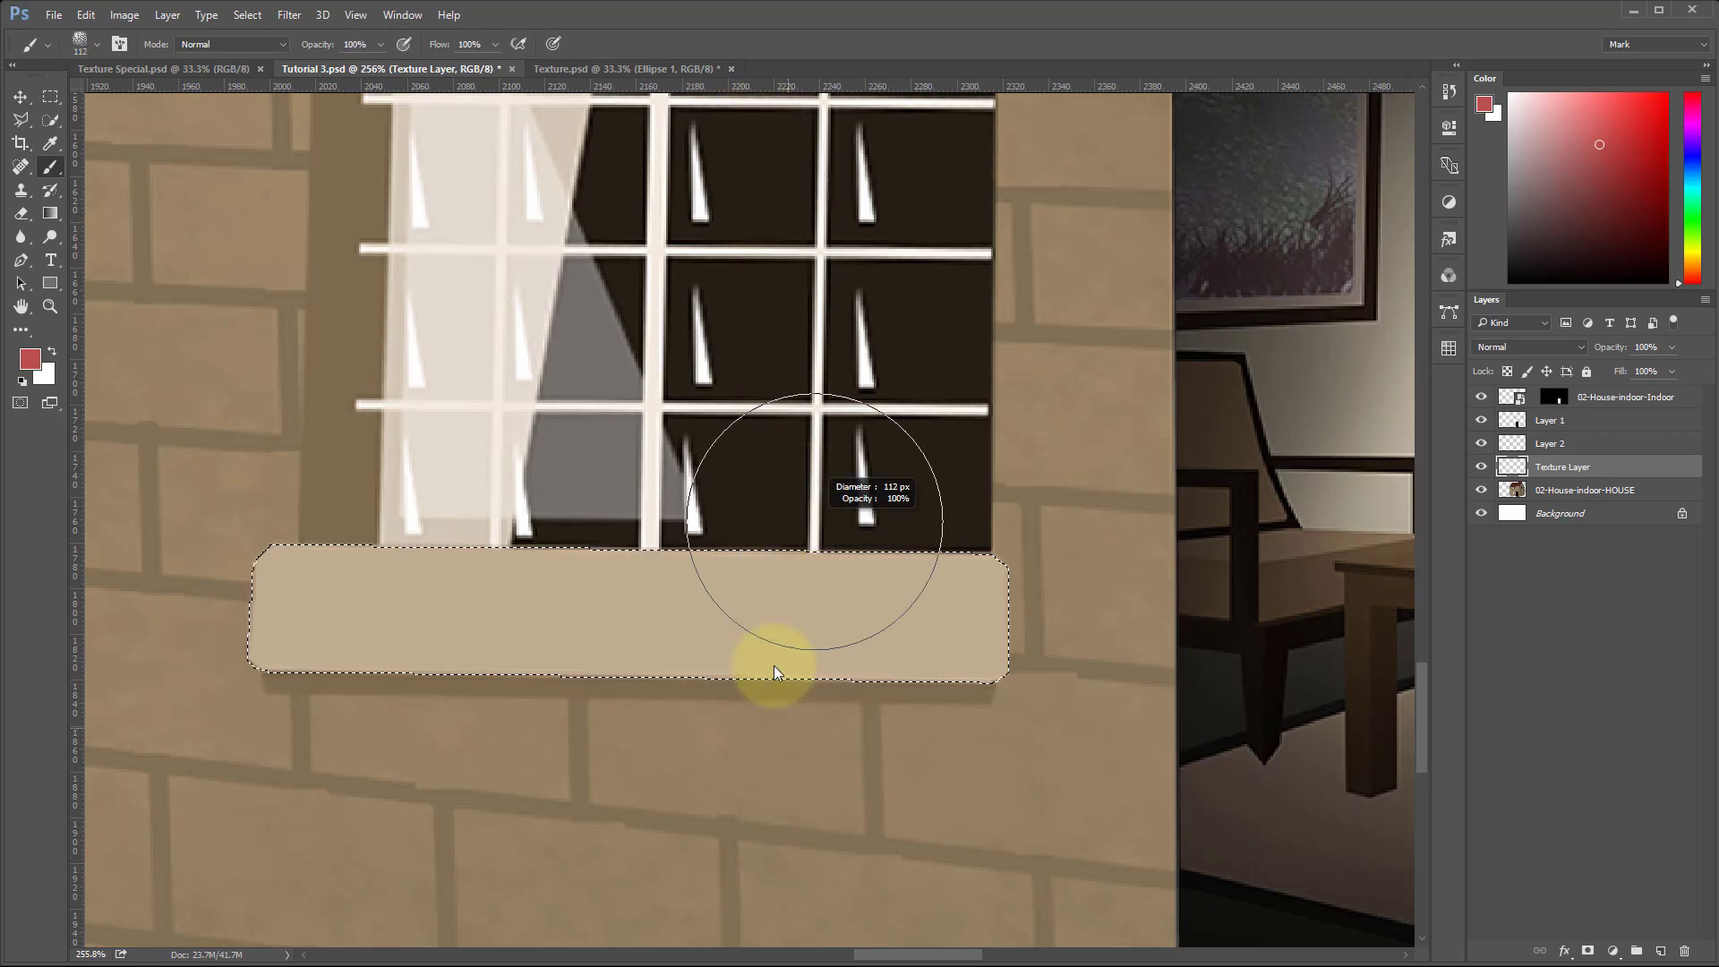
{"action": "left_click_drag", "start_coordinate": [744, 840], "coordinate": [746, 840]}
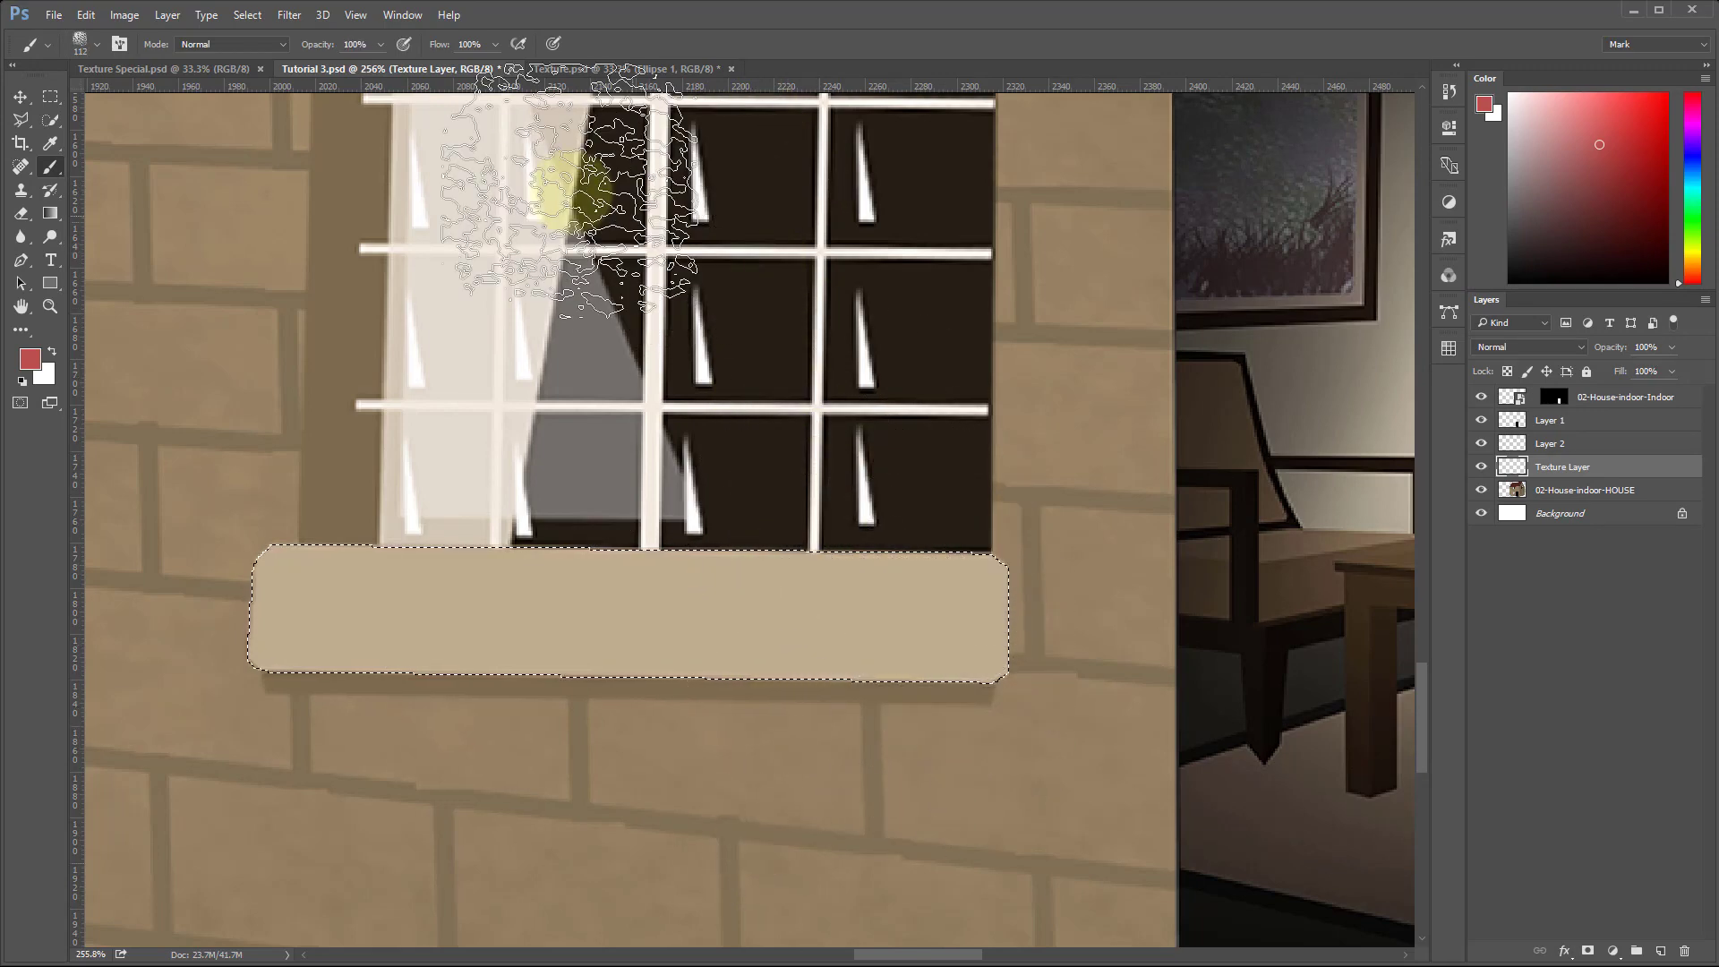
{"action": "left_click", "coordinate": [494, 45]}
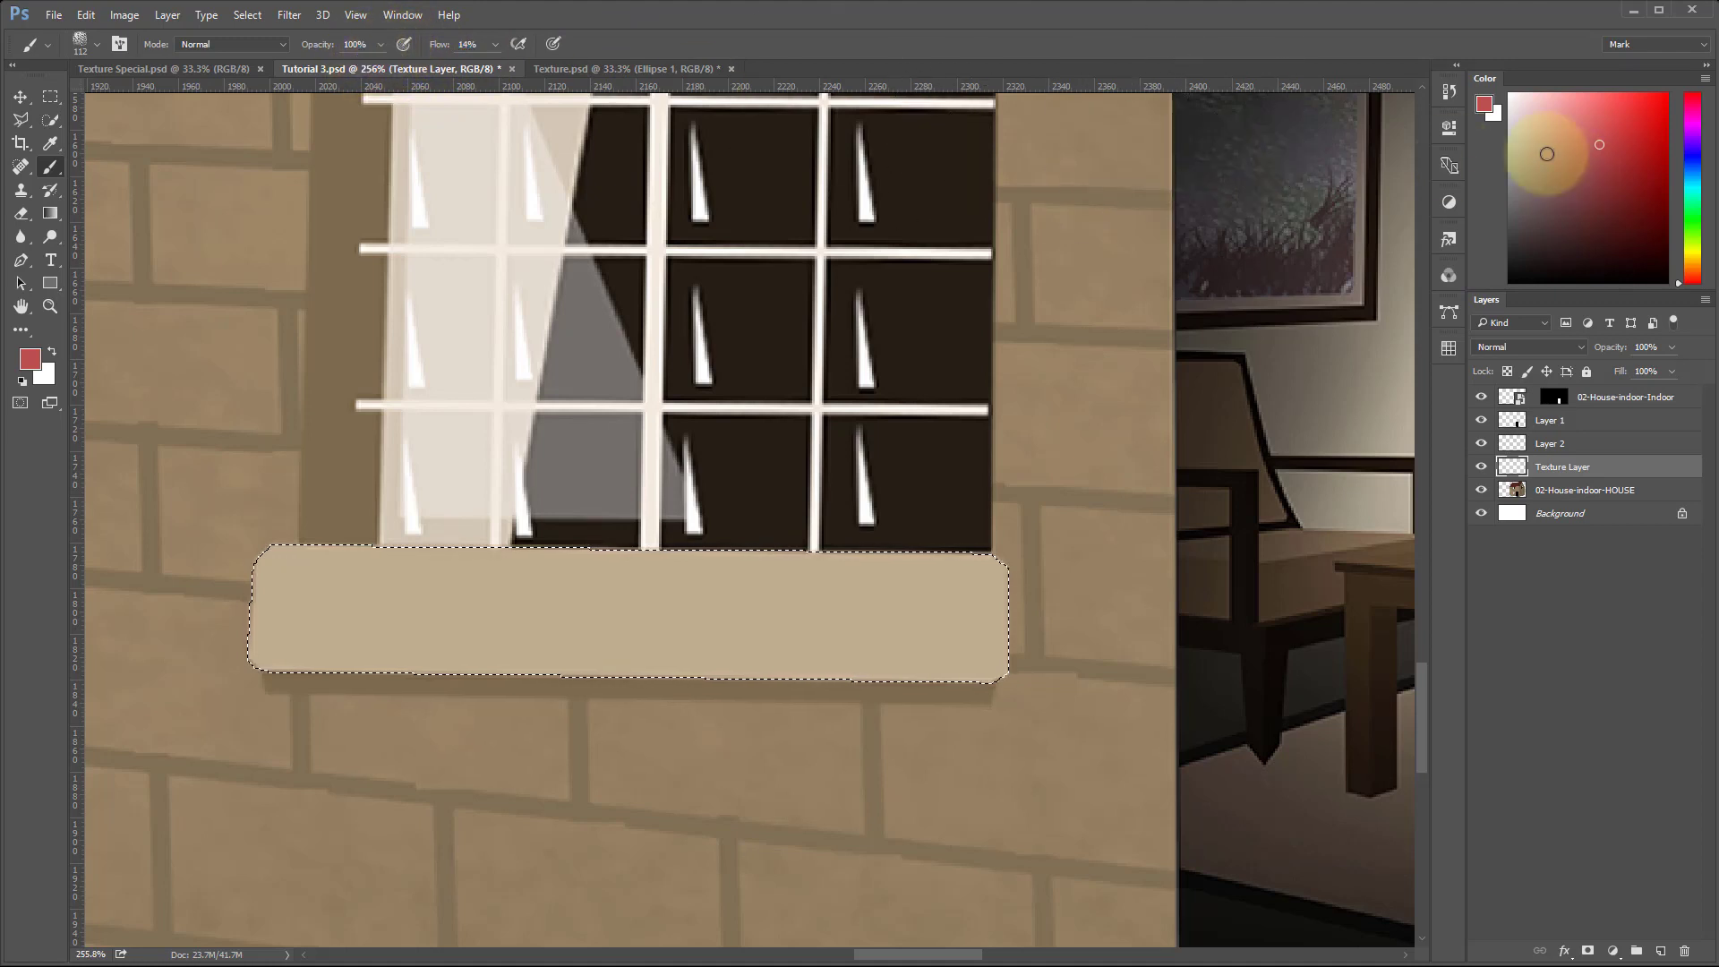
Make black the foreground colour and paint rough shading on the sill's right end and lower edge with the brush at 84 px.
{"action": "left_click_drag", "start_coordinate": [1532, 245], "coordinate": [1489, 294]}
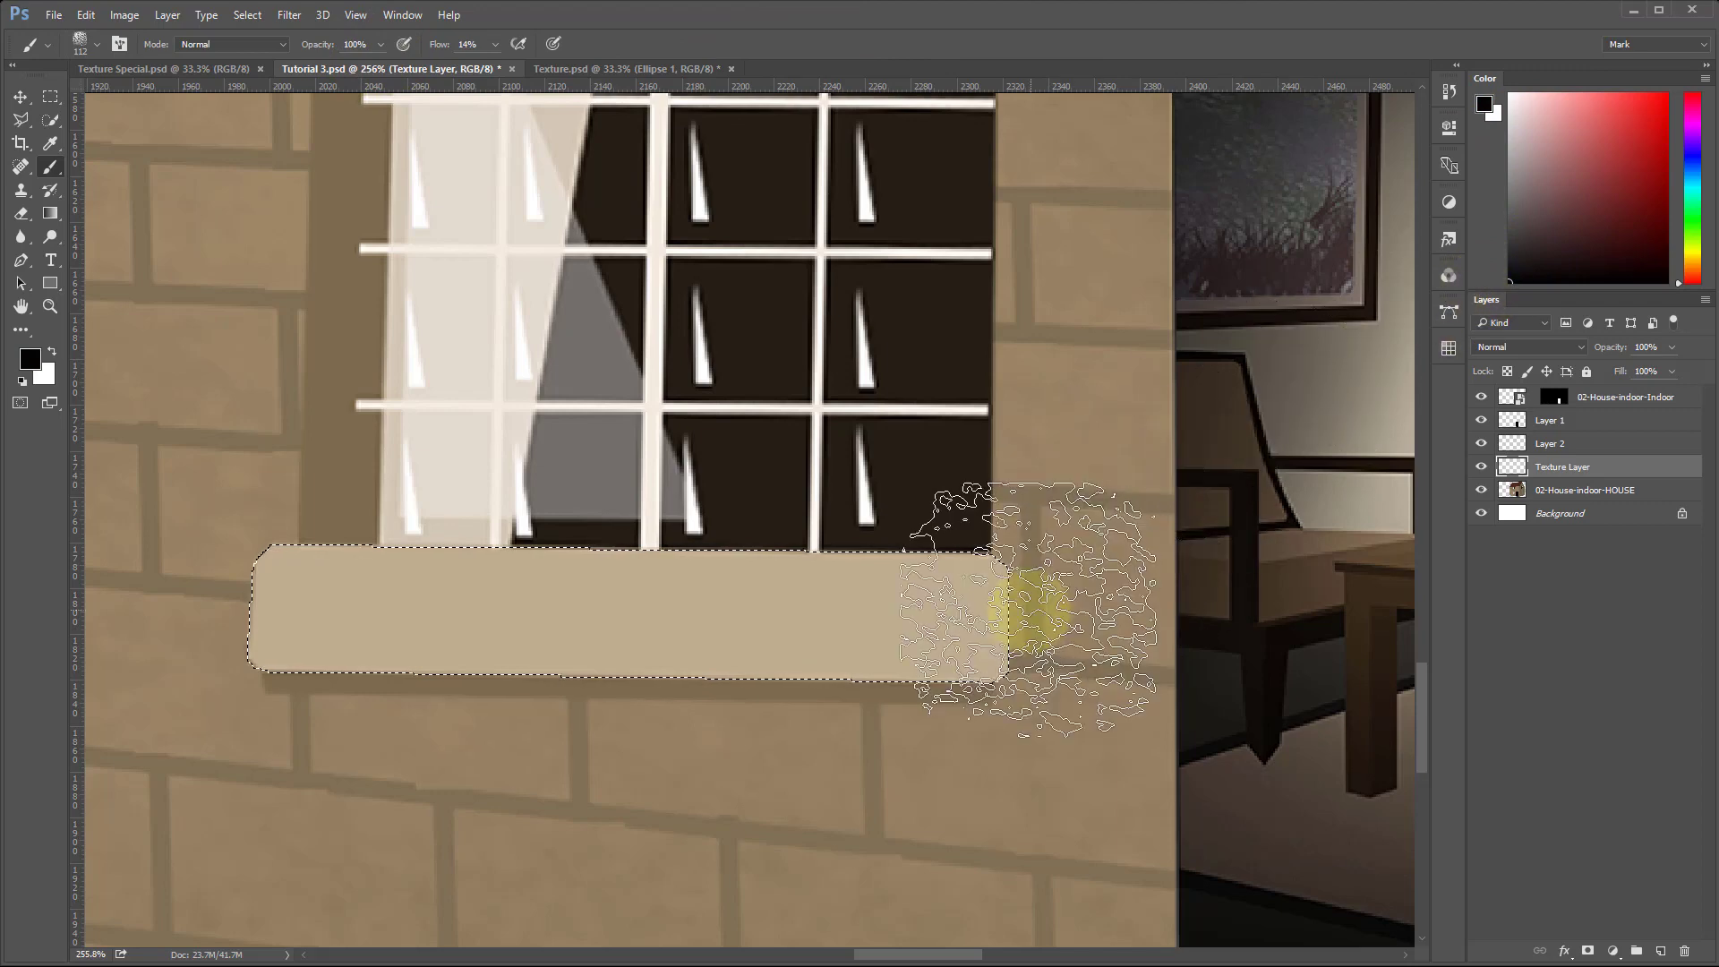
{"action": "left_click_drag", "start_coordinate": [892, 609], "coordinate": [857, 609]}
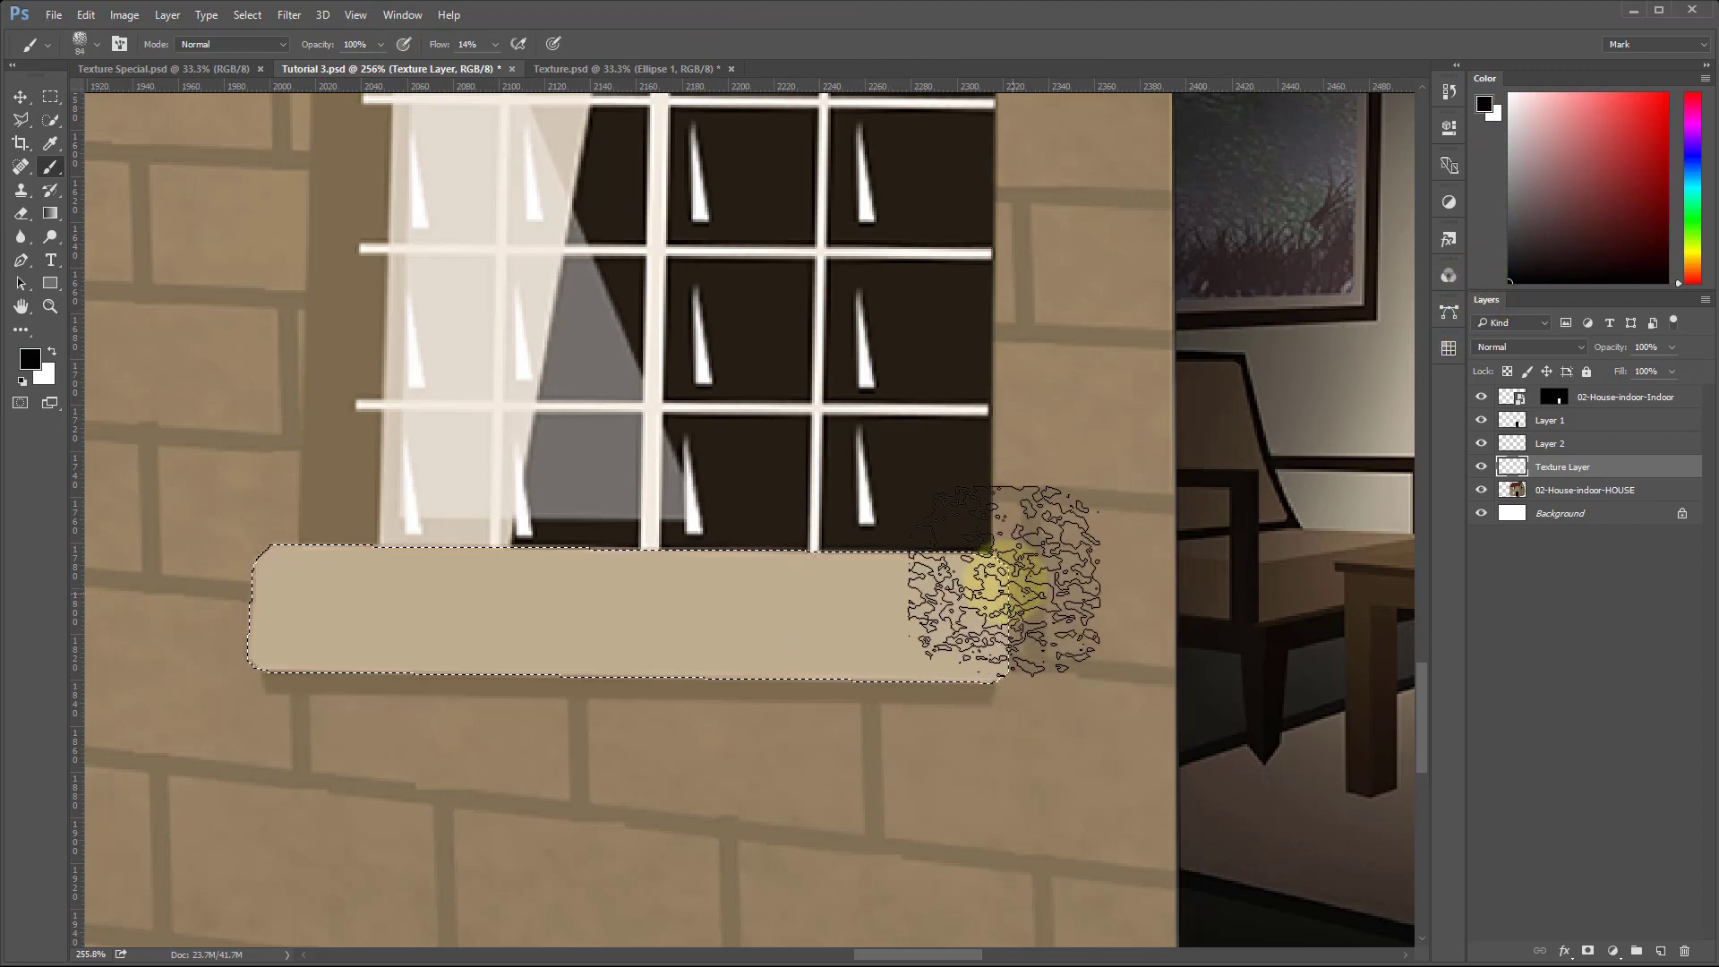
{"action": "mouse_move", "coordinate": [1003, 582]}
{"action": "left_mouse_down"}
{"action": "mouse_move", "coordinate": [970, 648]}
{"action": "mouse_move", "coordinate": [578, 723]}
{"action": "mouse_move", "coordinate": [1074, 580]}
{"action": "mouse_move", "coordinate": [230, 878]}
{"action": "mouse_move", "coordinate": [927, 734]}
{"action": "mouse_move", "coordinate": [407, 783]}
{"action": "mouse_move", "coordinate": [280, 765]}
{"action": "mouse_move", "coordinate": [678, 734]}
{"action": "mouse_move", "coordinate": [31, 736]}
{"action": "mouse_move", "coordinate": [19, 683]}
{"action": "mouse_move", "coordinate": [1132, 683]}
{"action": "mouse_move", "coordinate": [798, 685]}
{"action": "mouse_move", "coordinate": [814, 676]}
{"action": "left_mouse_up"}
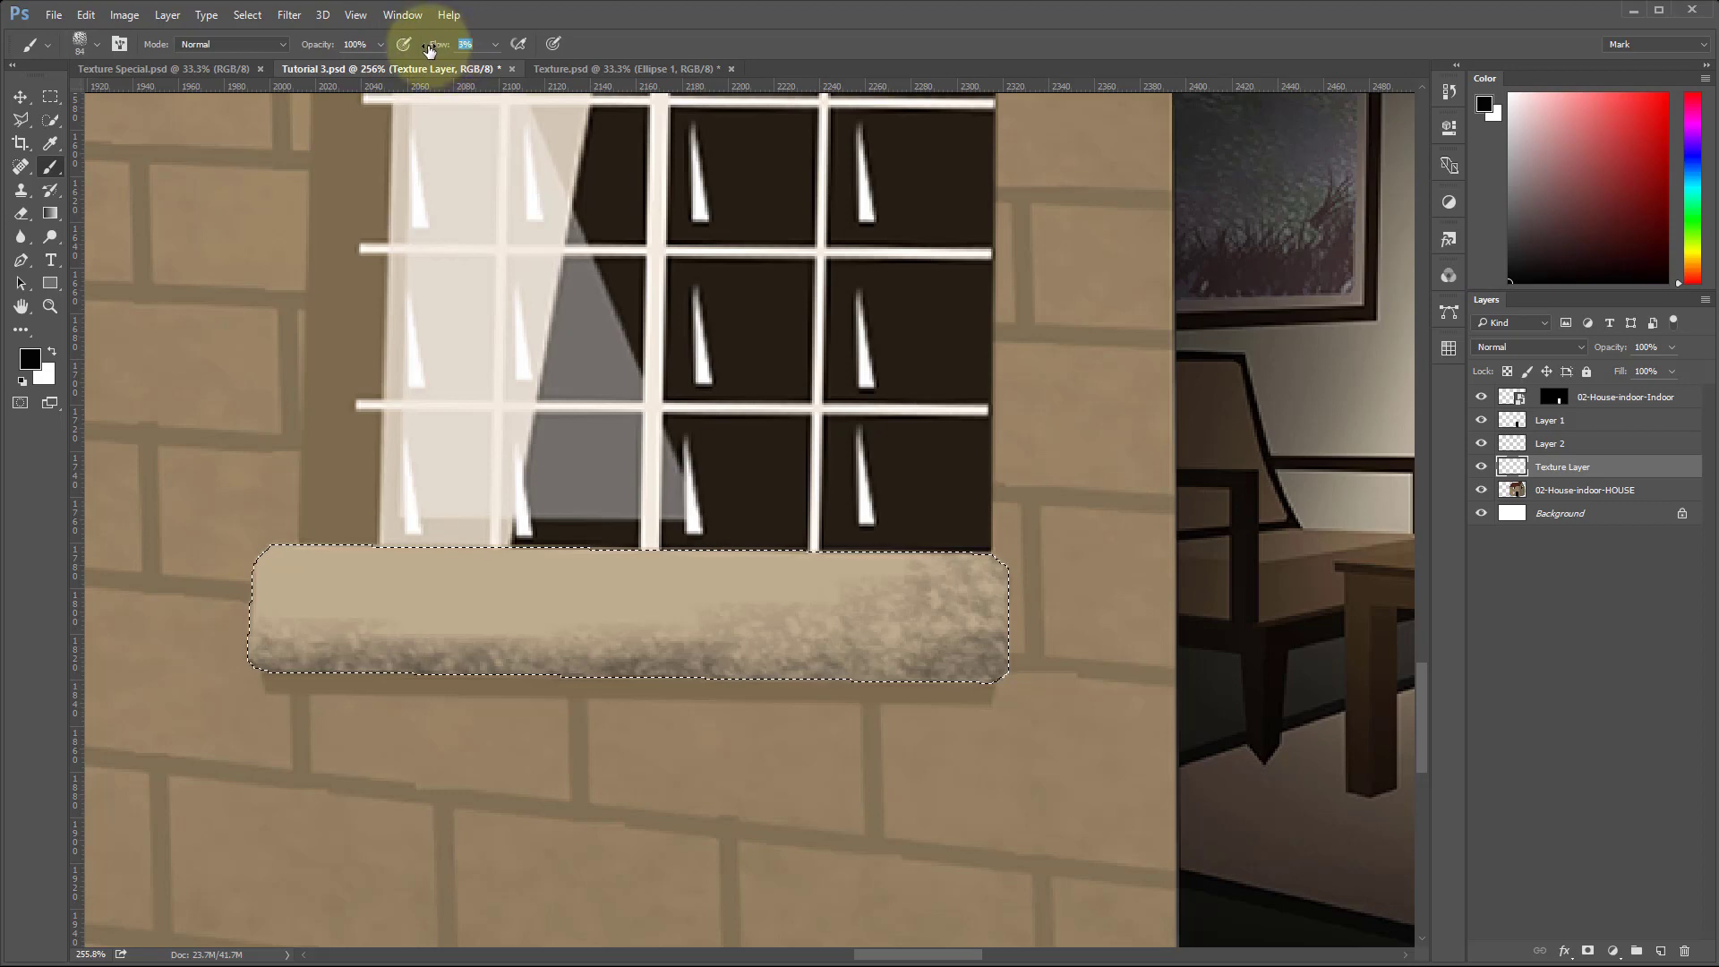
Build up faint black texture over the whole sill at 3% flow, darkening its lower edge and right end.
{"action": "mouse_move", "coordinate": [832, 575]}
{"action": "left_mouse_down"}
{"action": "mouse_move", "coordinate": [384, 547]}
{"action": "mouse_move", "coordinate": [756, 524]}
{"action": "mouse_move", "coordinate": [290, 512]}
{"action": "mouse_move", "coordinate": [763, 645]}
{"action": "mouse_move", "coordinate": [319, 601]}
{"action": "left_mouse_up"}
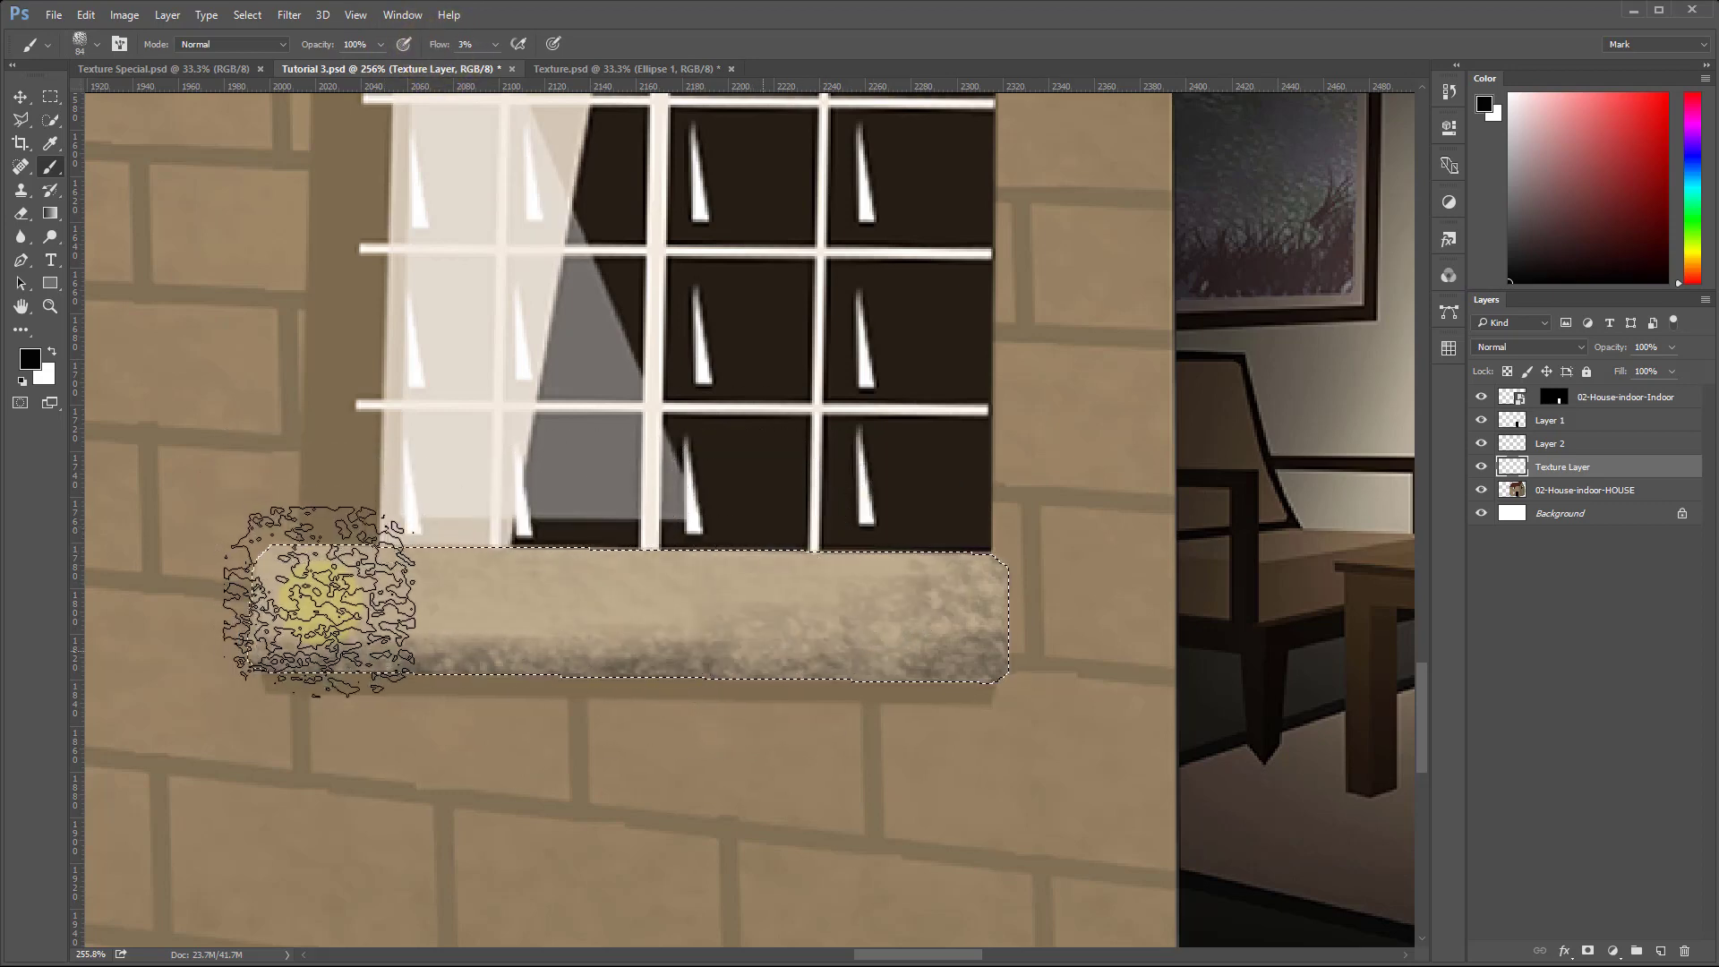
{"action": "mouse_move", "coordinate": [419, 584]}
{"action": "left_mouse_down"}
{"action": "mouse_move", "coordinate": [754, 566]}
{"action": "mouse_move", "coordinate": [185, 591]}
{"action": "mouse_move", "coordinate": [732, 596]}
{"action": "mouse_move", "coordinate": [1035, 569]}
{"action": "mouse_move", "coordinate": [210, 566]}
{"action": "mouse_move", "coordinate": [1037, 607]}
{"action": "mouse_move", "coordinate": [1072, 584]}
{"action": "mouse_move", "coordinate": [687, 574]}
{"action": "mouse_move", "coordinate": [869, 535]}
{"action": "mouse_move", "coordinate": [749, 598]}
{"action": "mouse_move", "coordinate": [655, 535]}
{"action": "mouse_move", "coordinate": [246, 584]}
{"action": "mouse_move", "coordinate": [742, 614]}
{"action": "mouse_move", "coordinate": [957, 596]}
{"action": "mouse_move", "coordinate": [1261, 607]}
{"action": "mouse_move", "coordinate": [244, 589]}
{"action": "mouse_move", "coordinate": [906, 686]}
{"action": "mouse_move", "coordinate": [620, 646]}
{"action": "mouse_move", "coordinate": [74, 712]}
{"action": "left_mouse_up"}
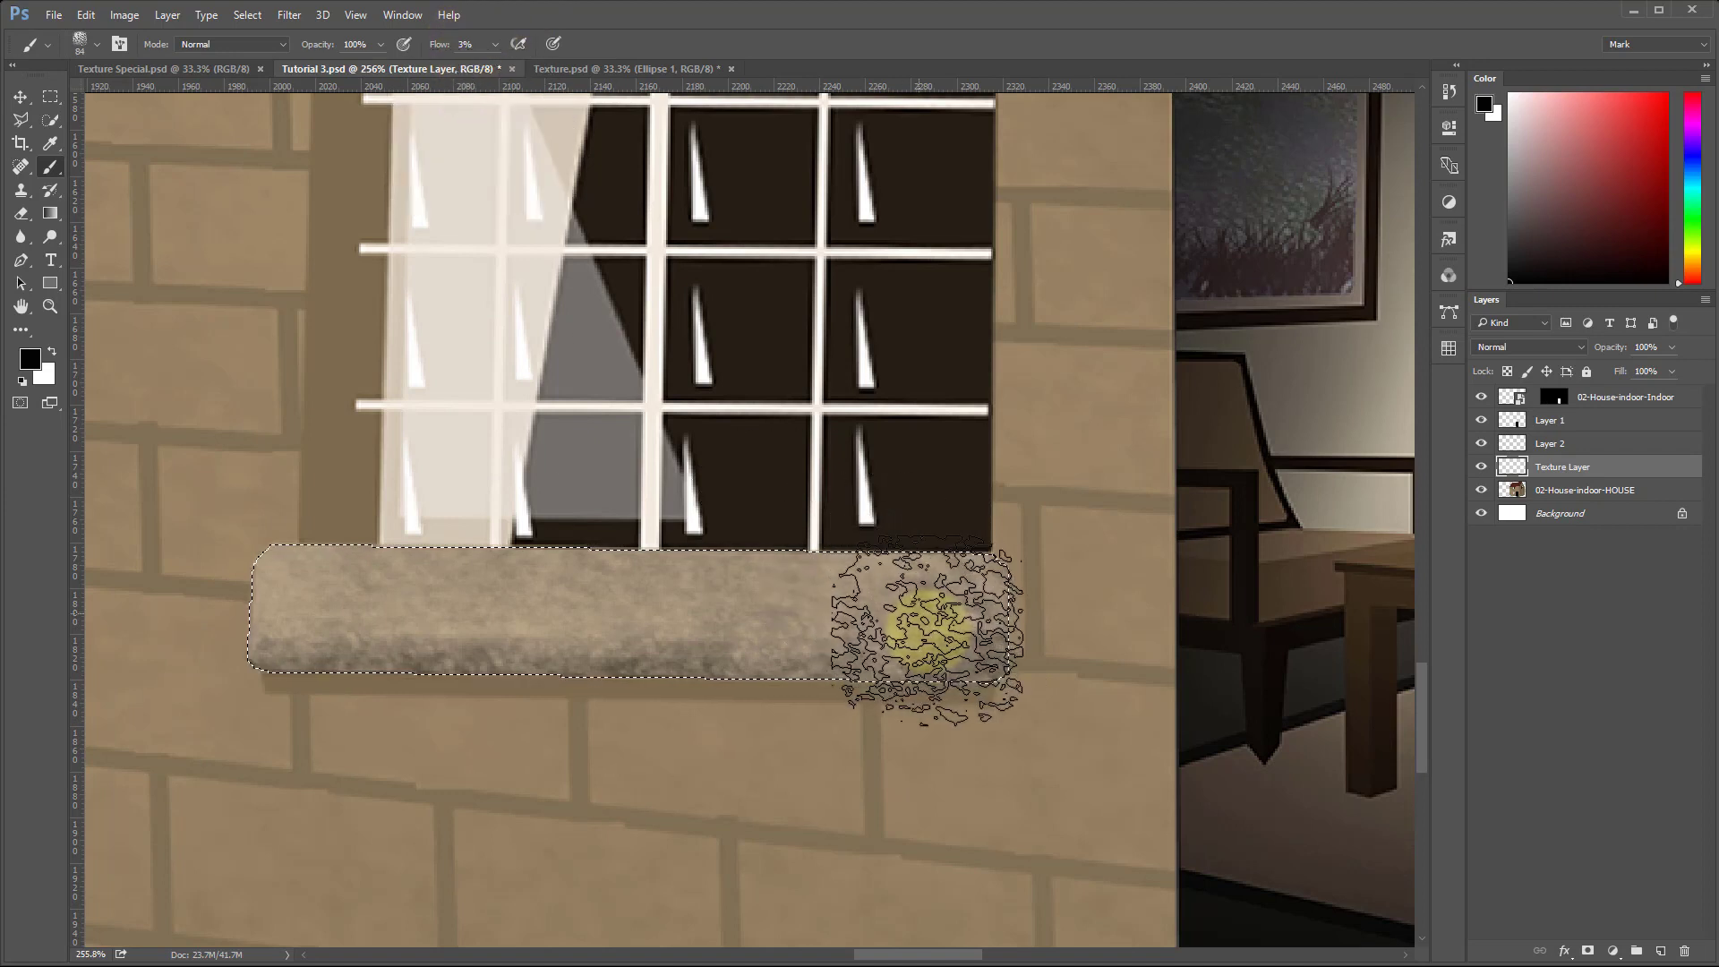
{"action": "mouse_move", "coordinate": [908, 672]}
{"action": "left_mouse_down"}
{"action": "mouse_move", "coordinate": [858, 667]}
{"action": "mouse_move", "coordinate": [945, 695]}
{"action": "mouse_move", "coordinate": [414, 707]}
{"action": "mouse_move", "coordinate": [910, 680]}
{"action": "mouse_move", "coordinate": [90, 712]}
{"action": "mouse_move", "coordinate": [994, 698]}
{"action": "mouse_move", "coordinate": [742, 695]}
{"action": "mouse_move", "coordinate": [1047, 564]}
{"action": "mouse_move", "coordinate": [1023, 623]}
{"action": "left_mouse_up"}
{"action": "mouse_move", "coordinate": [1054, 512]}
{"action": "left_mouse_down"}
{"action": "mouse_move", "coordinate": [1045, 634]}
{"action": "mouse_move", "coordinate": [1009, 584]}
{"action": "mouse_move", "coordinate": [1013, 534]}
{"action": "mouse_move", "coordinate": [1001, 726]}
{"action": "mouse_move", "coordinate": [310, 722]}
{"action": "mouse_move", "coordinate": [540, 672]}
{"action": "left_mouse_up"}
{"action": "mouse_move", "coordinate": [445, 697]}
{"action": "left_mouse_down"}
{"action": "mouse_move", "coordinate": [1016, 657]}
{"action": "mouse_move", "coordinate": [161, 696]}
{"action": "mouse_move", "coordinate": [525, 702]}
{"action": "mouse_move", "coordinate": [579, 681]}
{"action": "mouse_move", "coordinate": [382, 642]}
{"action": "mouse_move", "coordinate": [976, 636]}
{"action": "mouse_move", "coordinate": [252, 651]}
{"action": "mouse_move", "coordinate": [692, 618]}
{"action": "mouse_move", "coordinate": [956, 568]}
{"action": "mouse_move", "coordinate": [678, 603]}
{"action": "mouse_move", "coordinate": [340, 607]}
{"action": "left_mouse_up"}
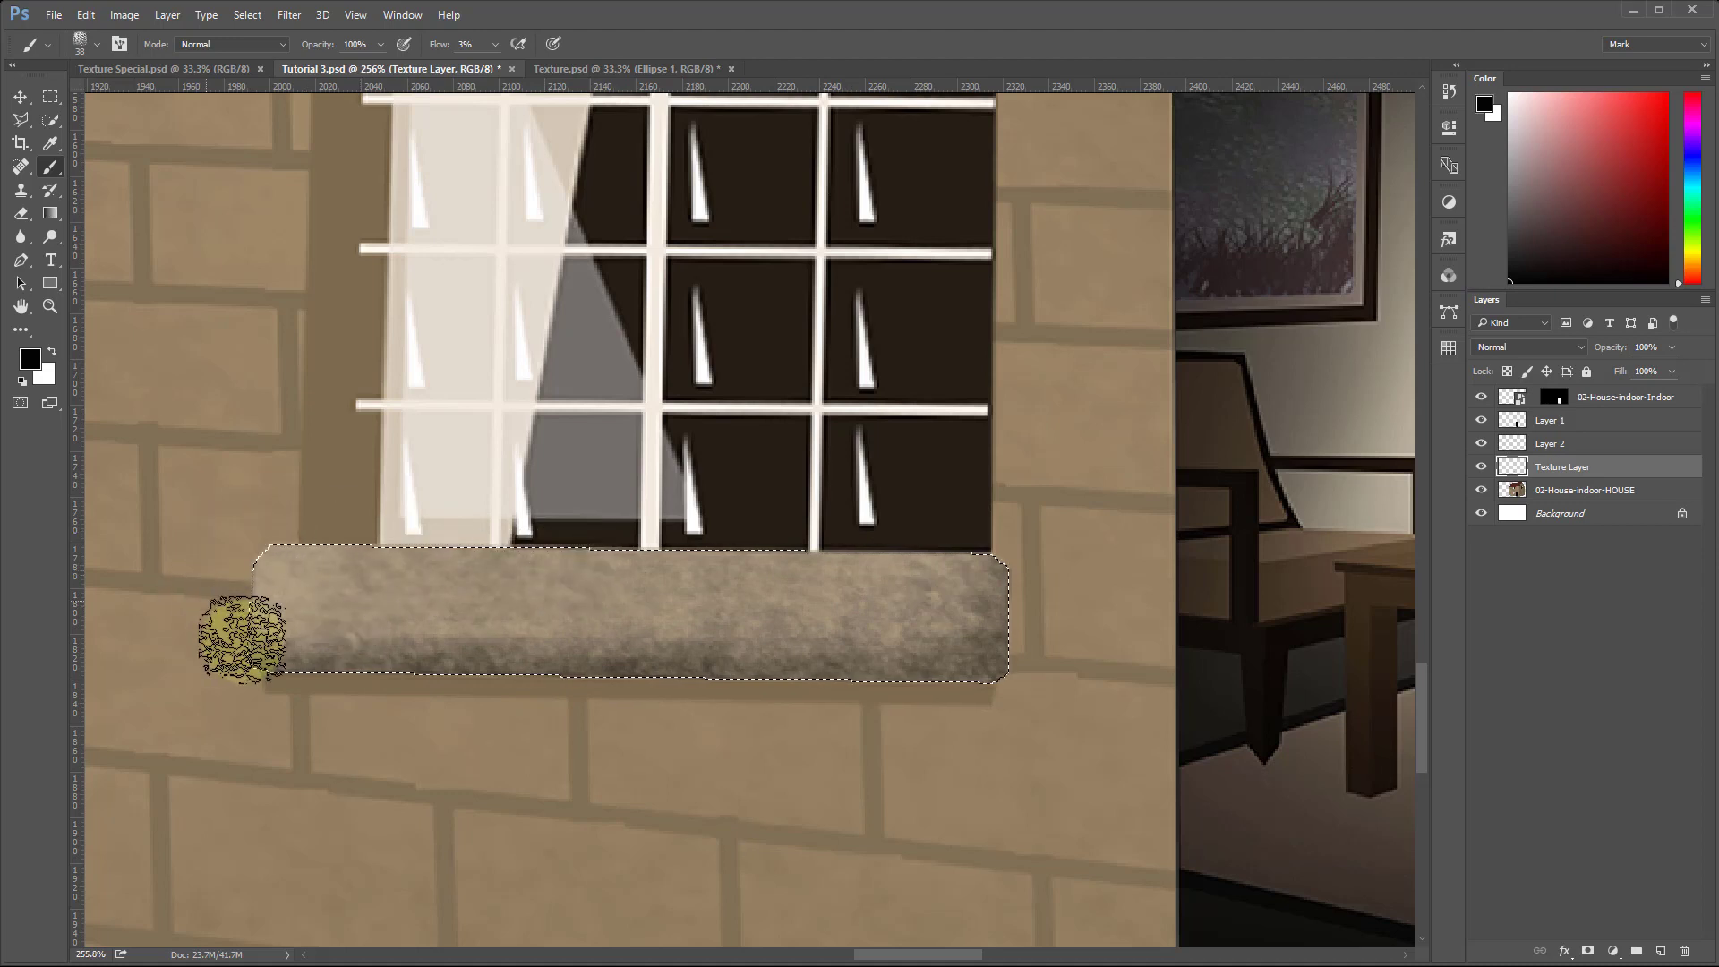
Make white the foreground colour and set the texture brush to 20 px with 16% flow.
{"action": "left_click_drag", "start_coordinate": [819, 540], "coordinate": [806, 550]}
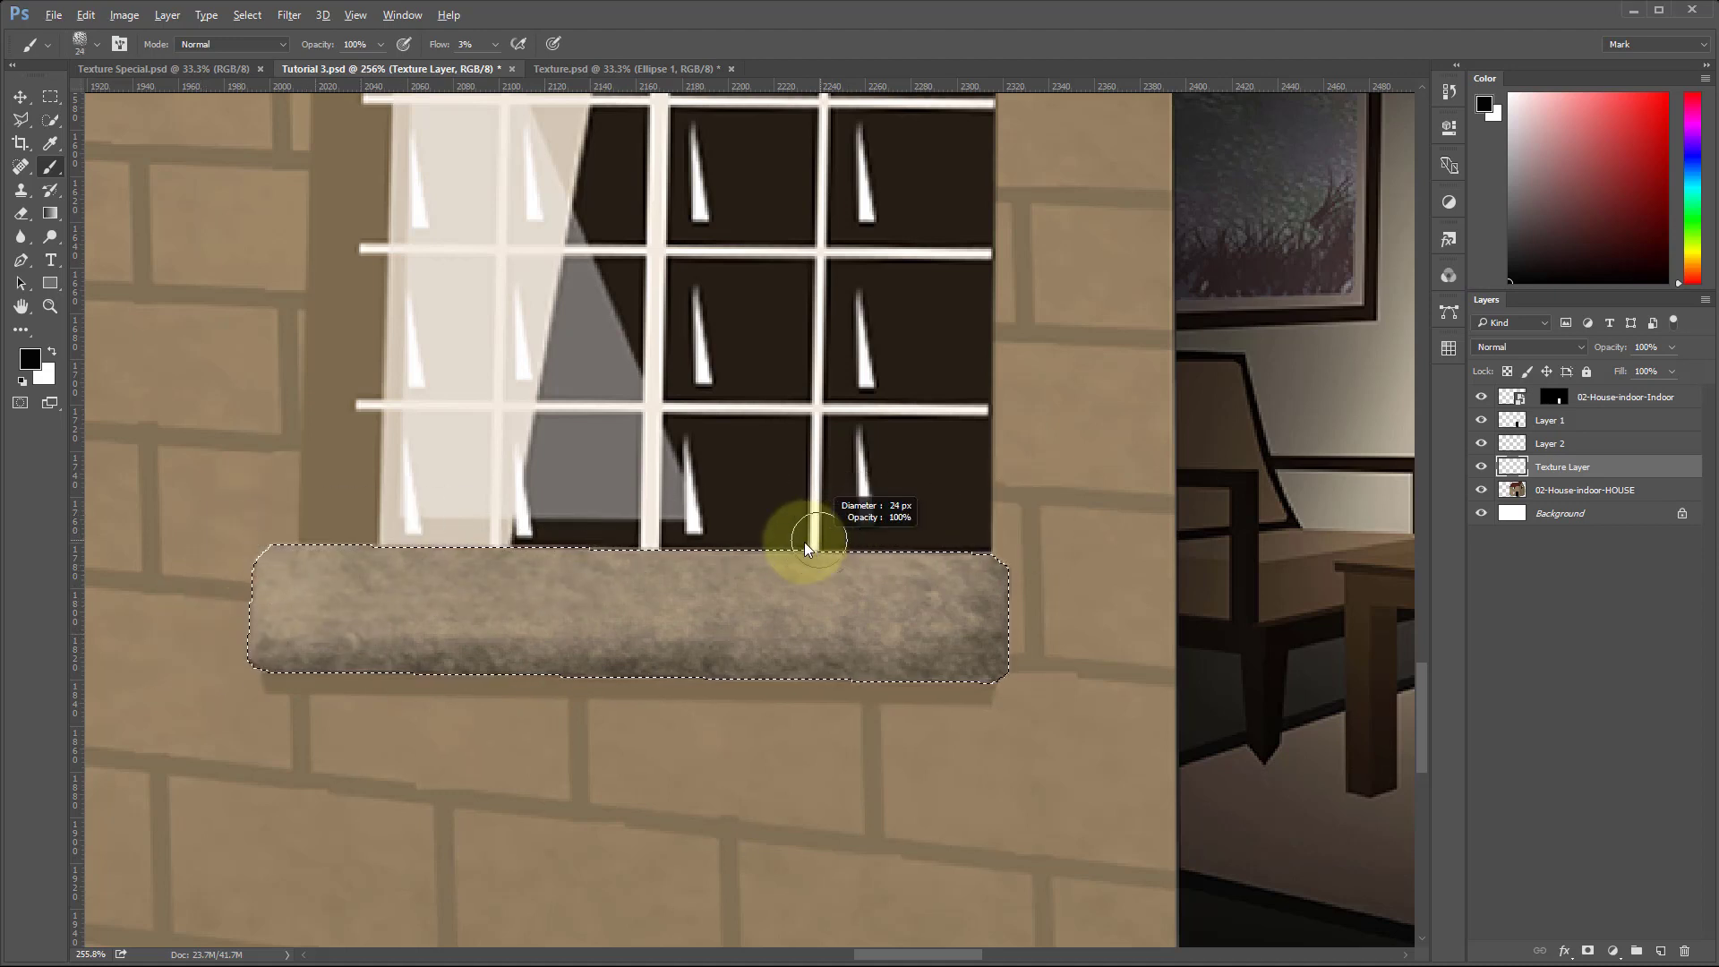
{"action": "left_click_drag", "start_coordinate": [1528, 168], "coordinate": [1482, 75]}
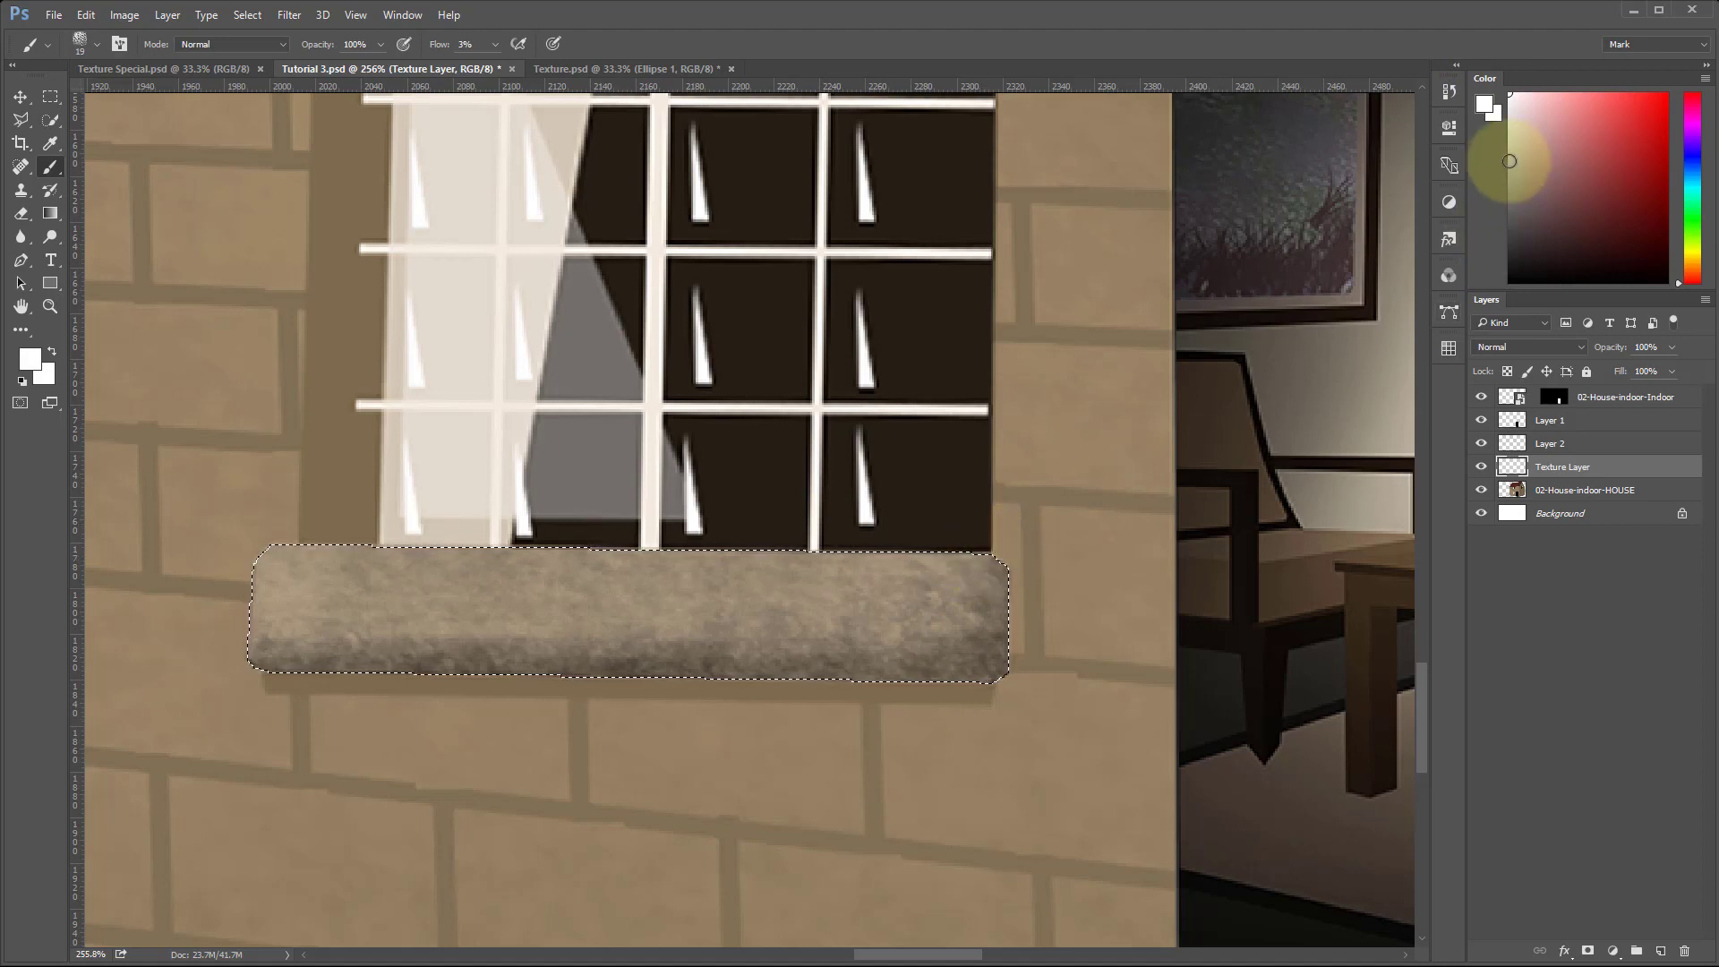
{"action": "left_click_drag", "start_coordinate": [1548, 109], "coordinate": [1458, 46]}
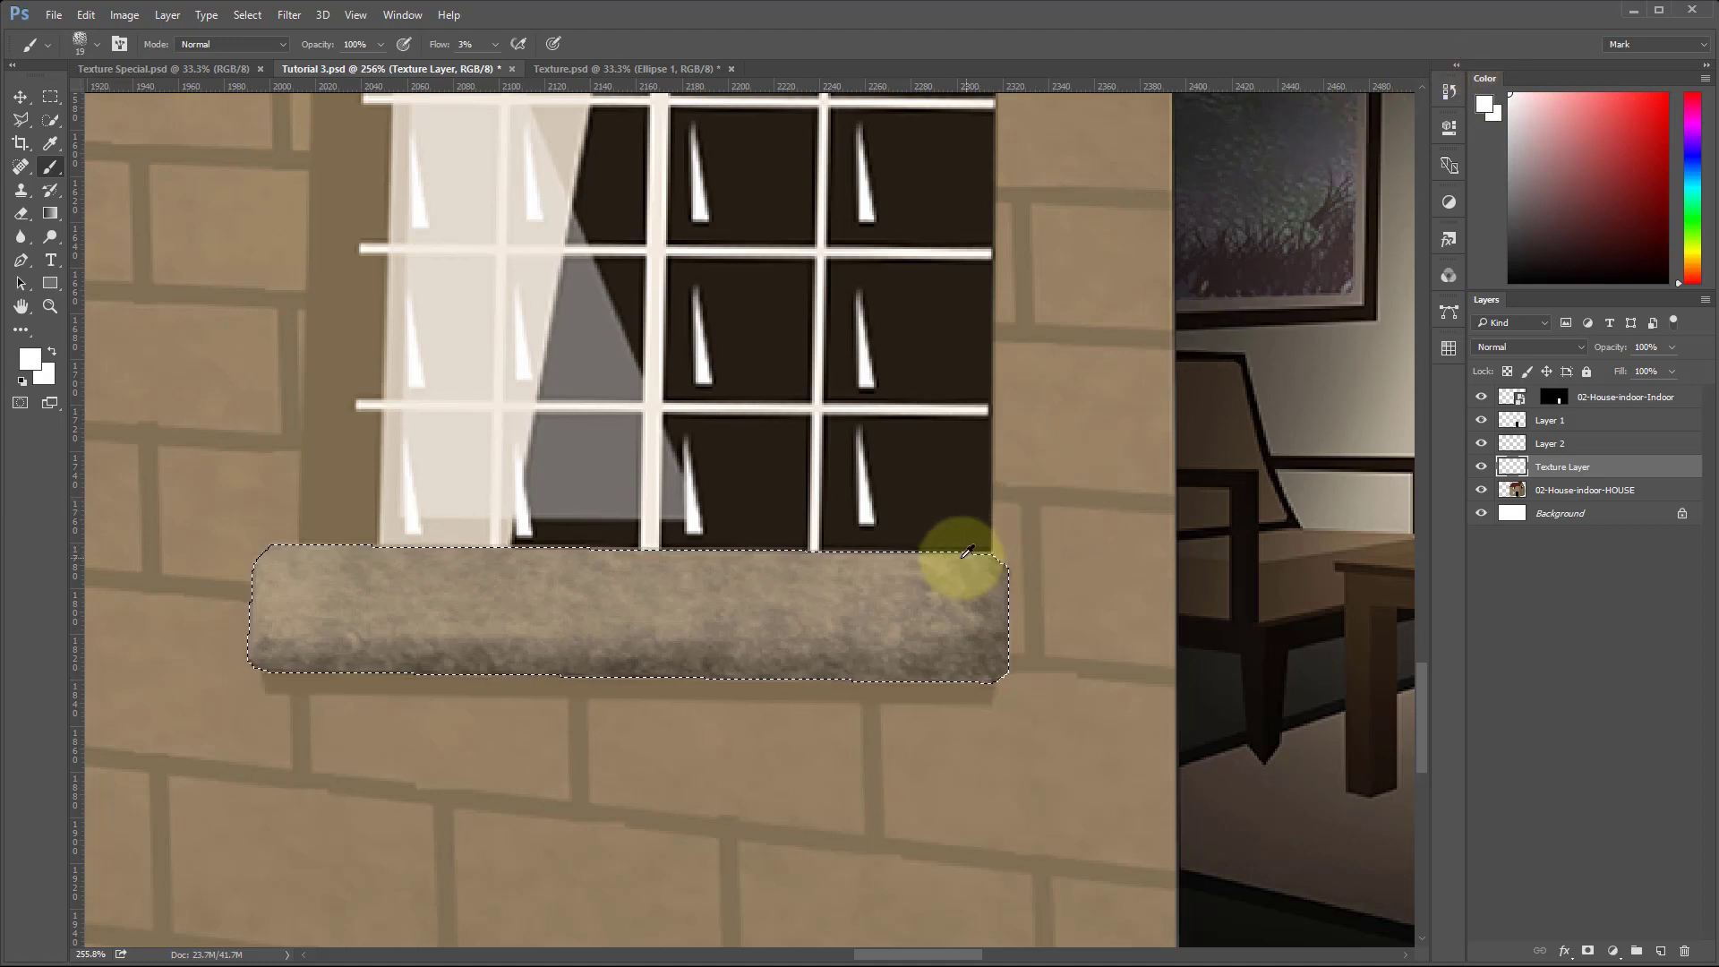
{"action": "right_click", "coordinate": [873, 563], "text": "alt"}
{"action": "mouse_move", "coordinate": [873, 558]}
{"action": "left_mouse_down"}
{"action": "mouse_move", "coordinate": [975, 551]}
{"action": "mouse_move", "coordinate": [829, 550]}
{"action": "mouse_move", "coordinate": [959, 561]}
{"action": "mouse_move", "coordinate": [877, 561]}
{"action": "mouse_move", "coordinate": [886, 546]}
{"action": "left_mouse_up"}
{"action": "right_click", "coordinate": [874, 563], "text": "alt"}
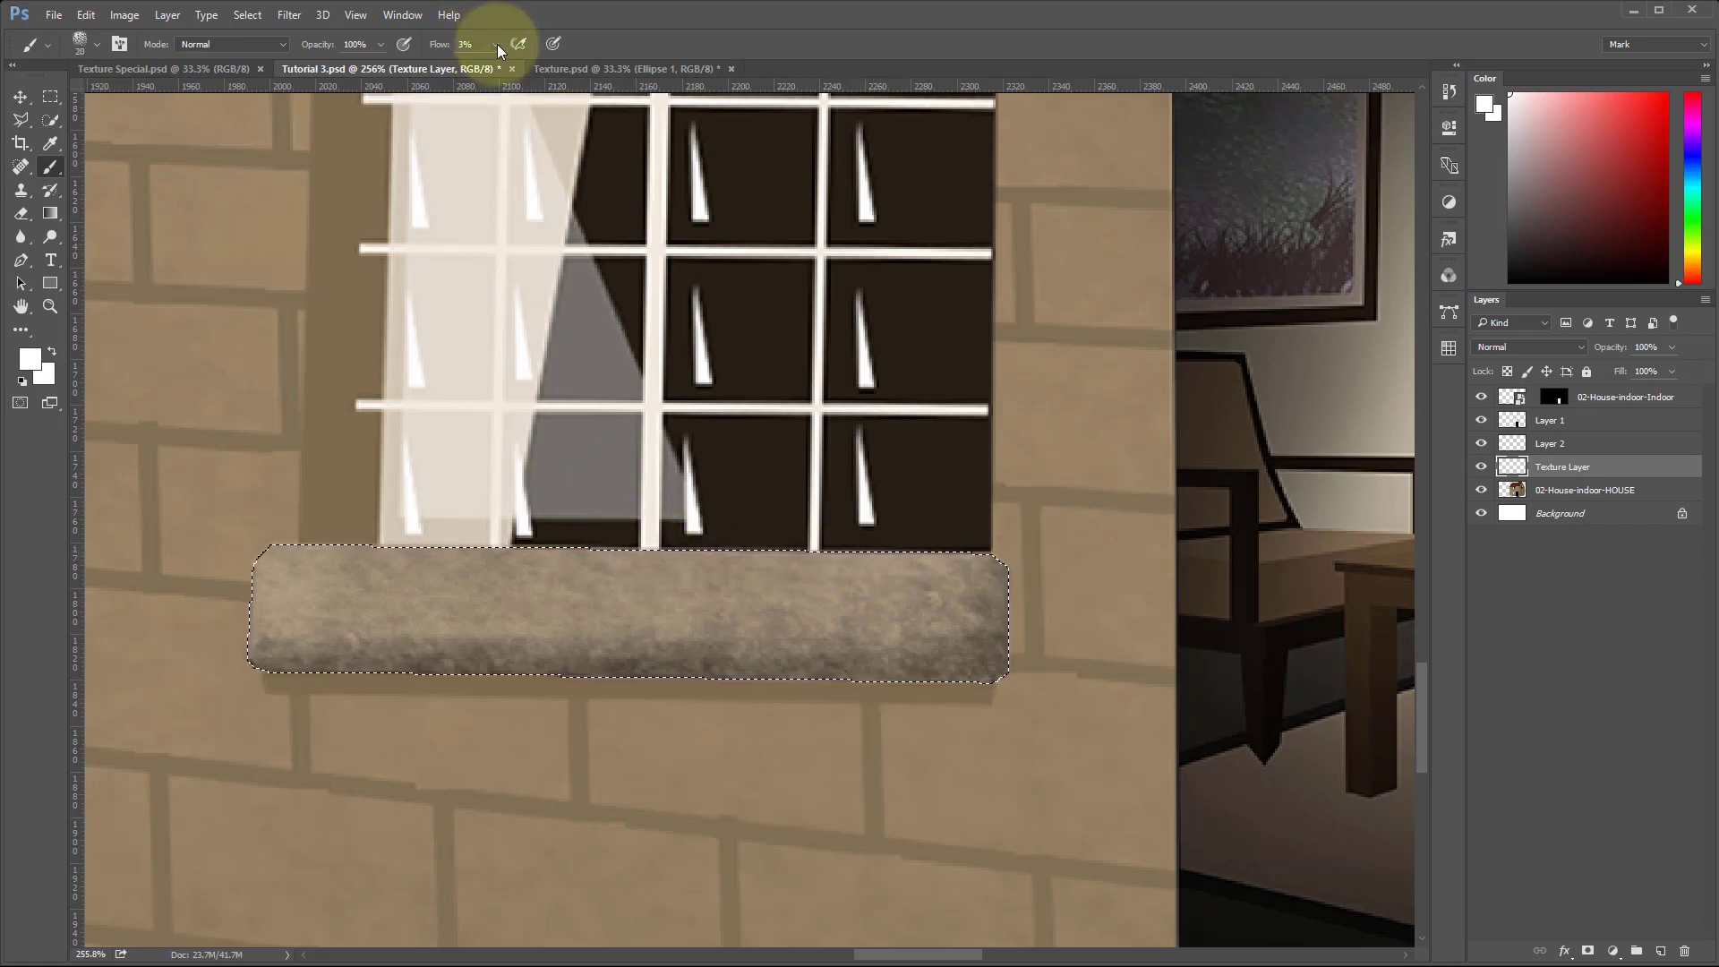
{"action": "left_click_drag", "start_coordinate": [432, 48], "coordinate": [445, 50]}
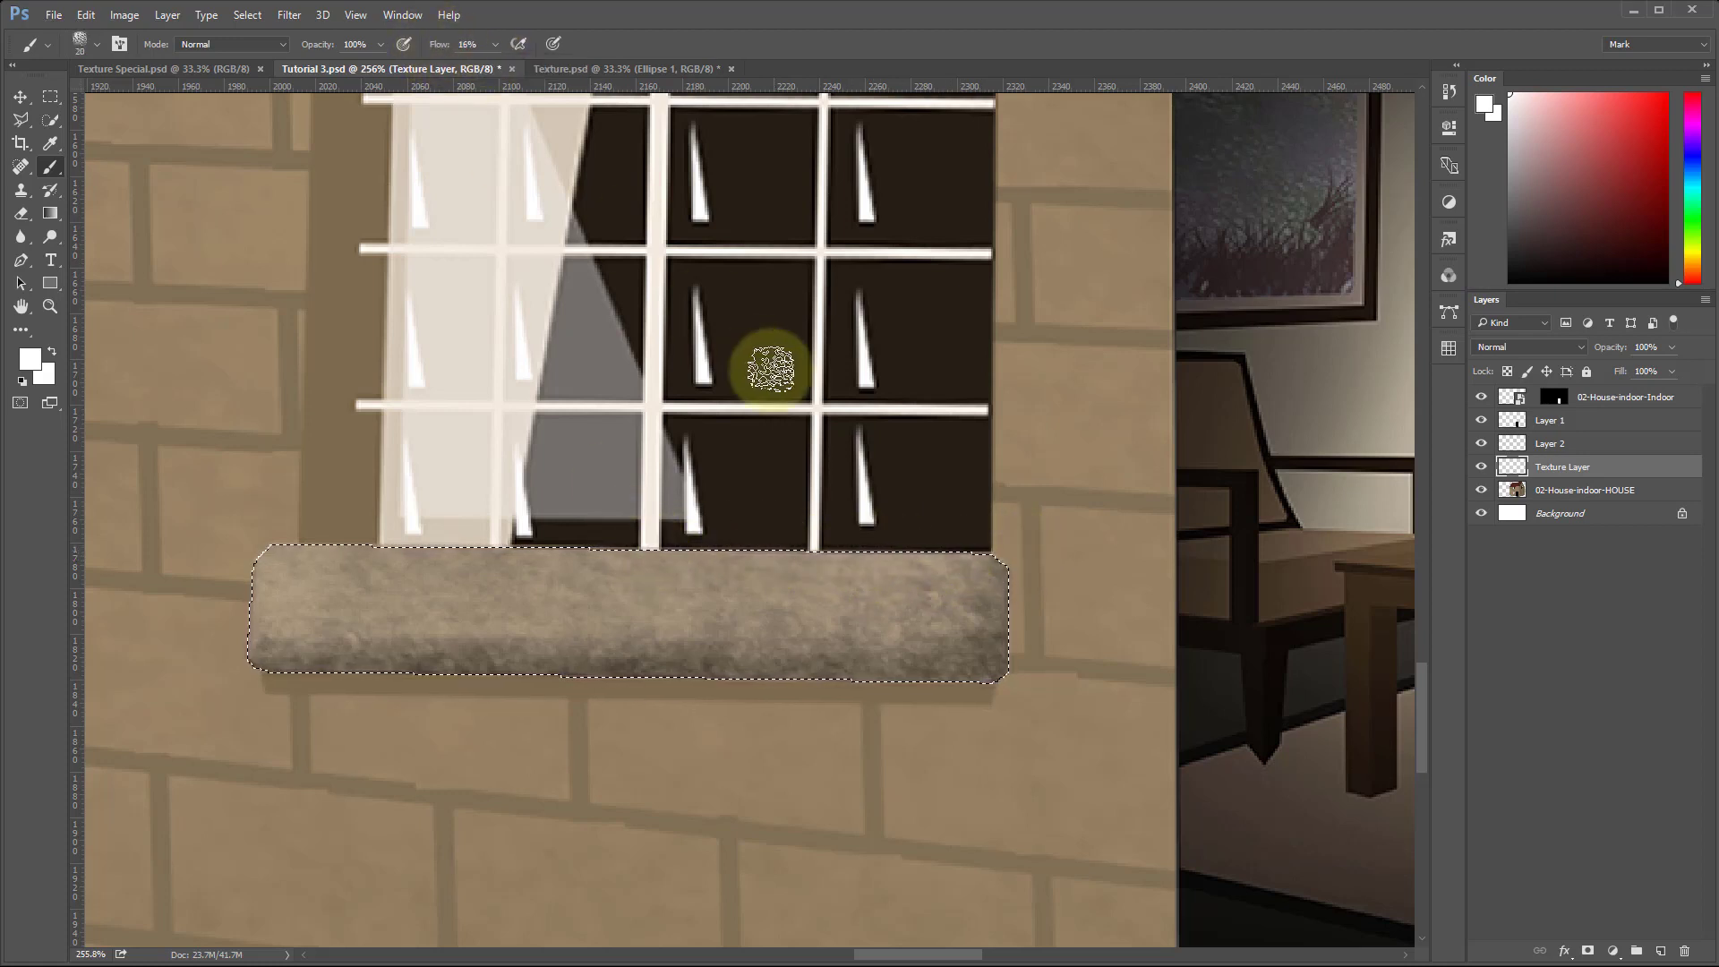
Paint rough white highlights along the sill's upper edge.
{"action": "mouse_move", "coordinate": [969, 538]}
{"action": "left_mouse_down"}
{"action": "mouse_move", "coordinate": [532, 549]}
{"action": "mouse_move", "coordinate": [1004, 544]}
{"action": "mouse_move", "coordinate": [625, 537]}
{"action": "mouse_move", "coordinate": [959, 551]}
{"action": "mouse_move", "coordinate": [587, 557]}
{"action": "left_mouse_up"}
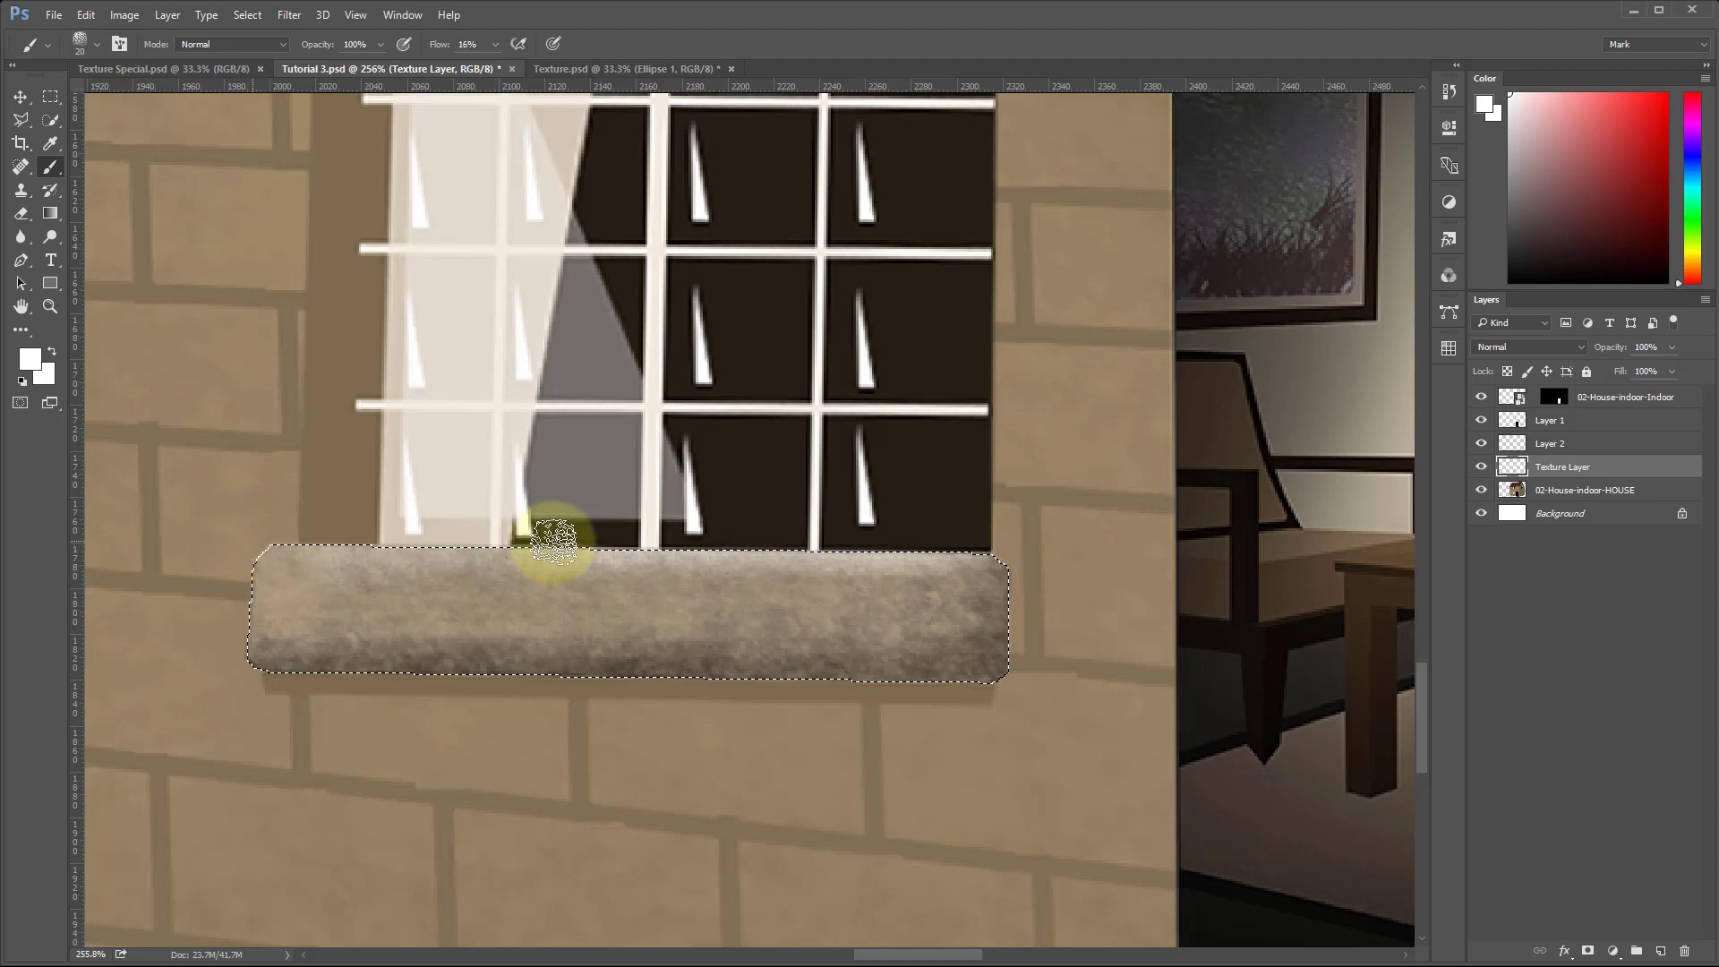
{"action": "mouse_move", "coordinate": [337, 536]}
{"action": "left_mouse_down"}
{"action": "mouse_move", "coordinate": [250, 556]}
{"action": "mouse_move", "coordinate": [260, 632]}
{"action": "mouse_move", "coordinate": [397, 530]}
{"action": "left_mouse_up"}
{"action": "left_click_drag", "start_coordinate": [880, 459], "coordinate": [803, 454]}
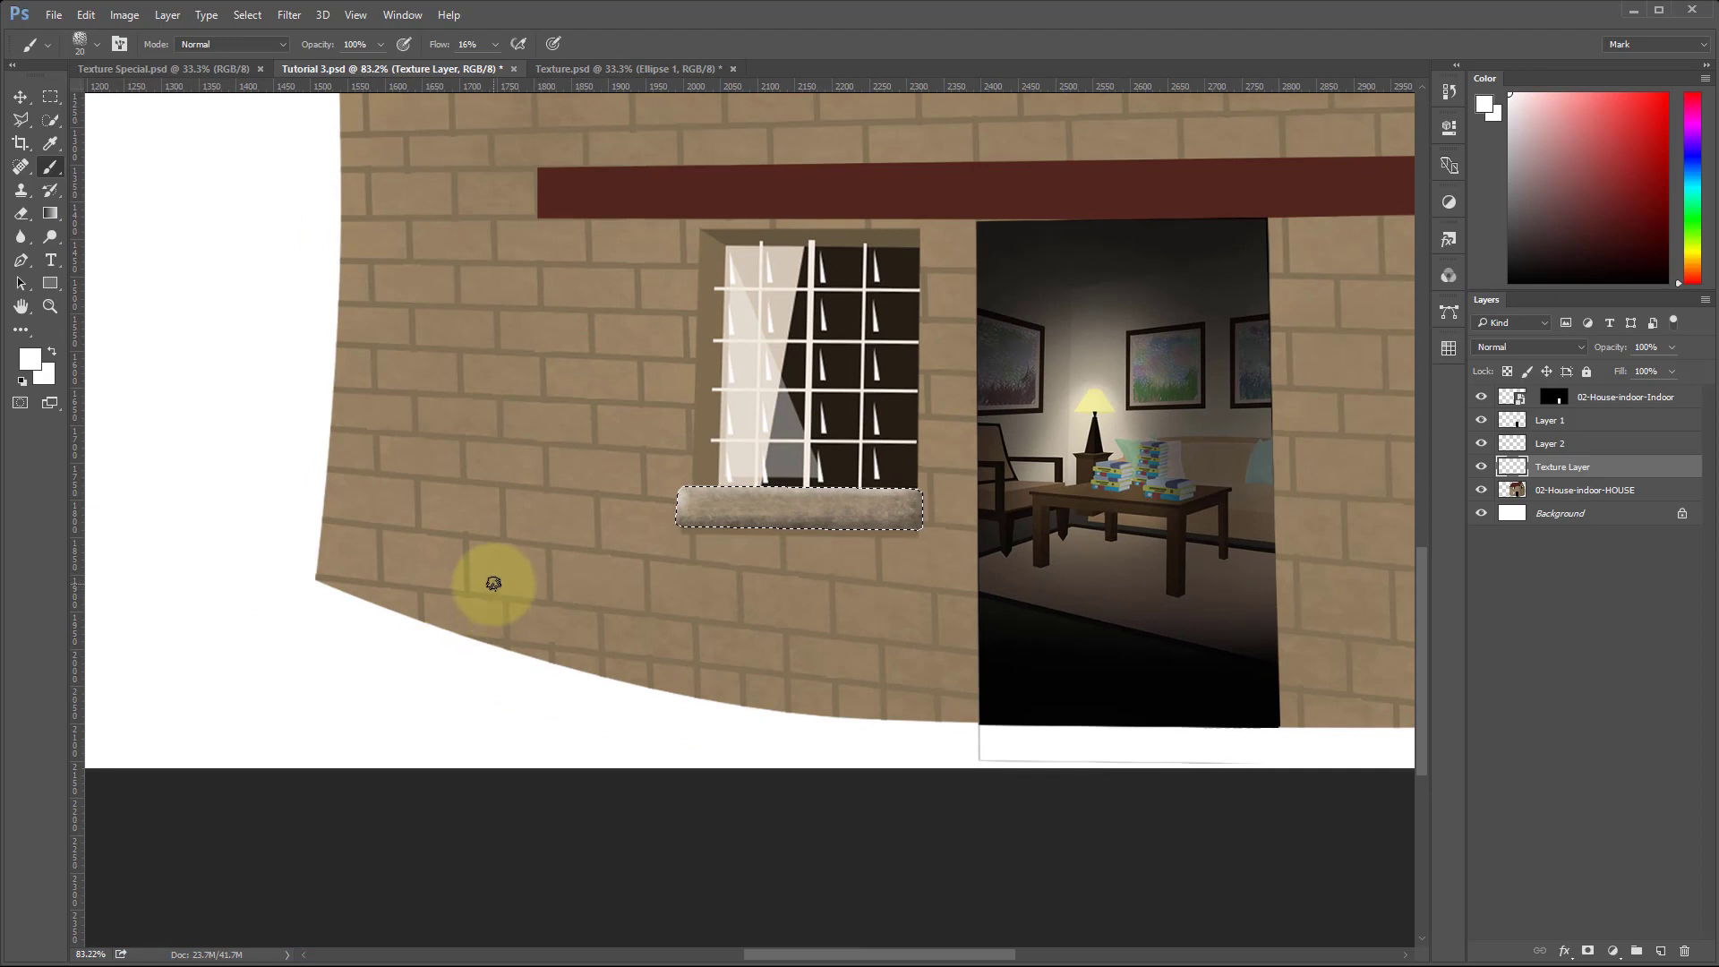
Clear the selection around the window sill.
{"action": "left_click", "coordinate": [51, 96]}
{"action": "left_click", "coordinate": [403, 261]}
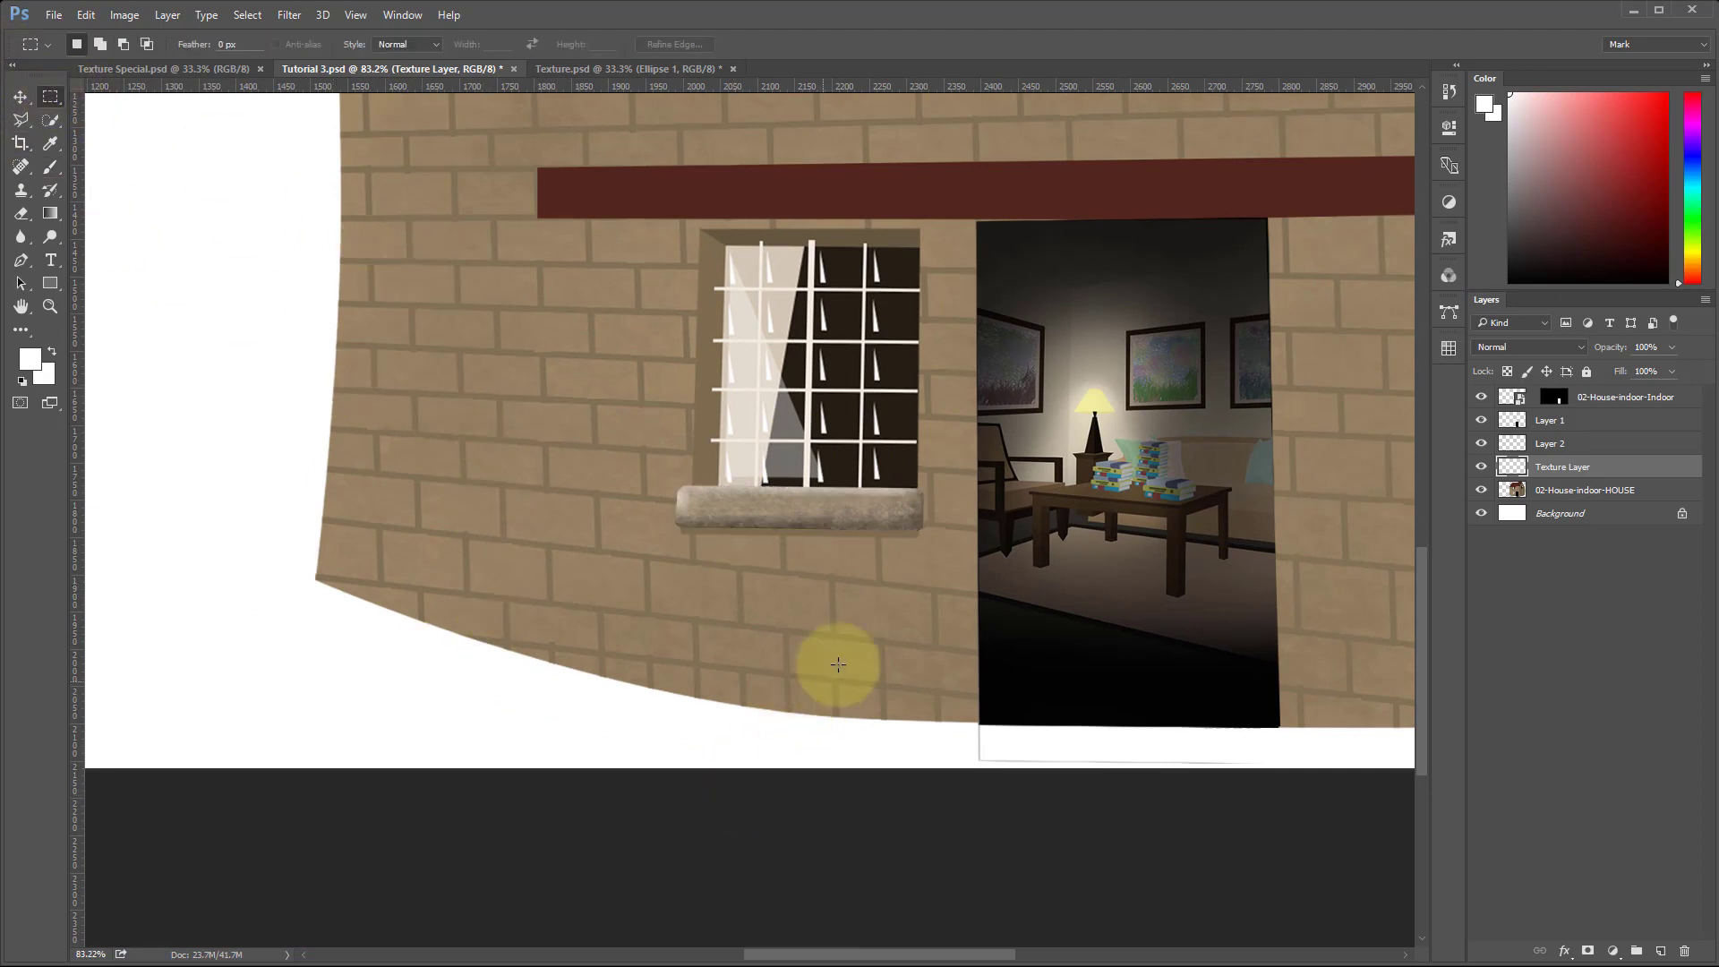
{"action": "left_click_drag", "start_coordinate": [861, 651], "coordinate": [833, 643]}
{"action": "left_click_drag", "start_coordinate": [884, 575], "coordinate": [792, 645]}
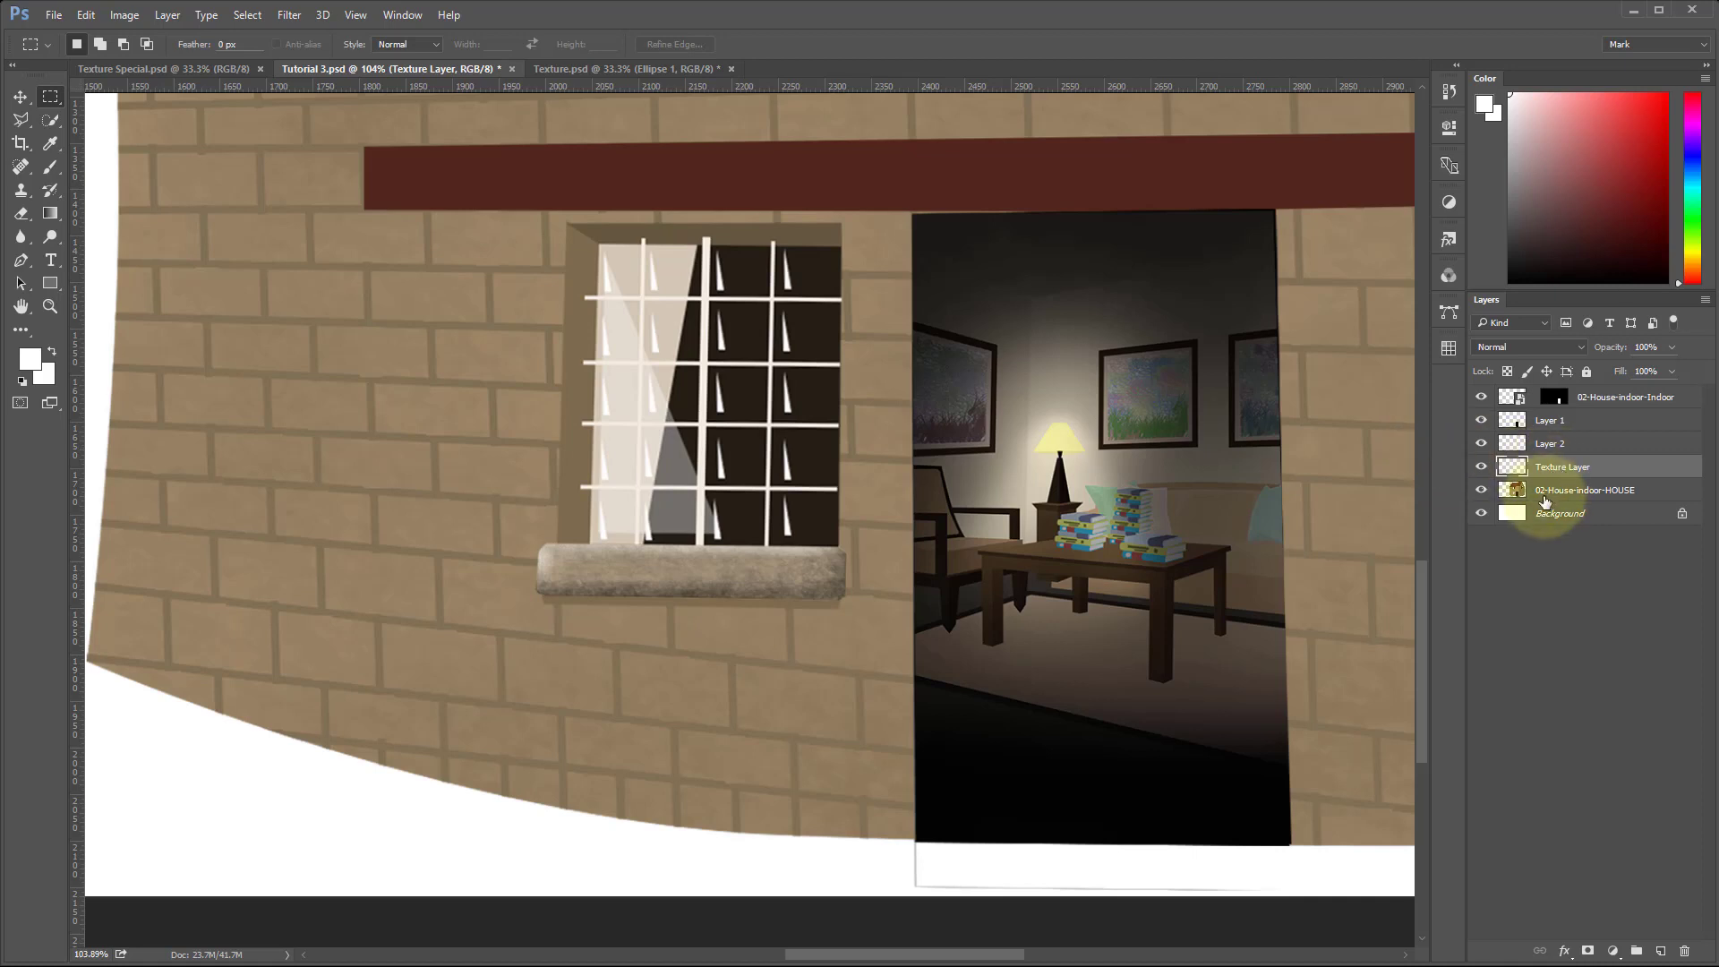
Try moving the sill's texture up over the window, and undo the move.
{"action": "key", "text": "v"}
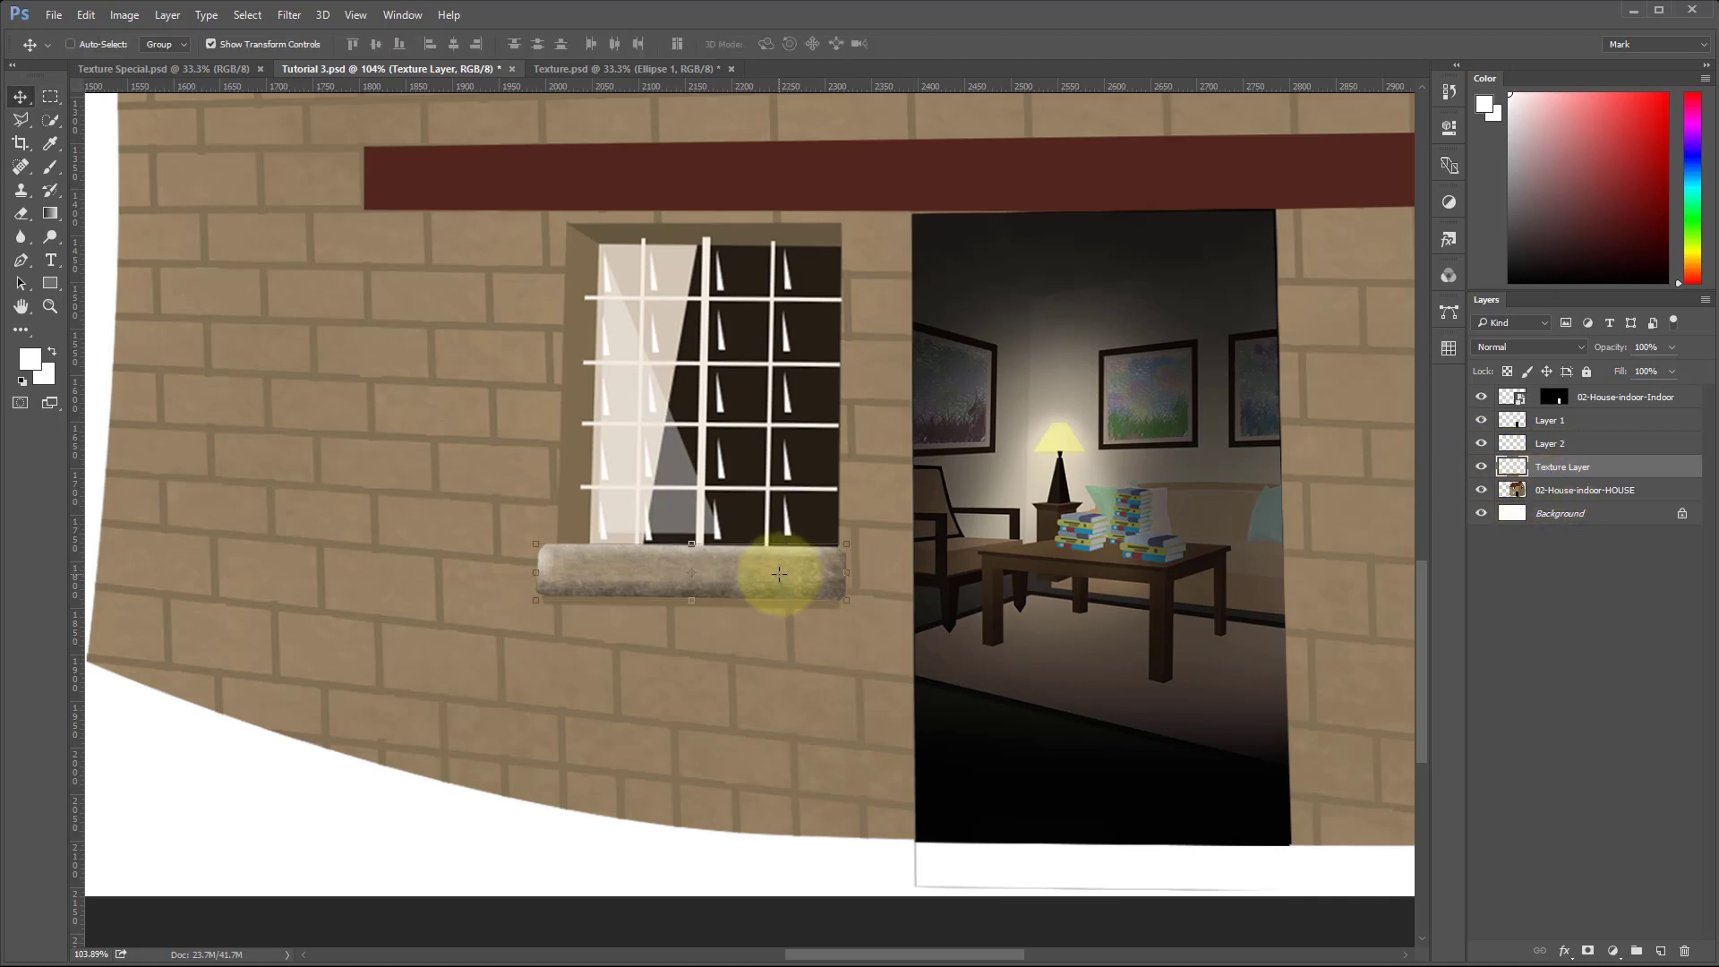
{"action": "left_click_drag", "start_coordinate": [782, 575], "coordinate": [744, 495]}
{"action": "key", "text": "ctrl+z"}
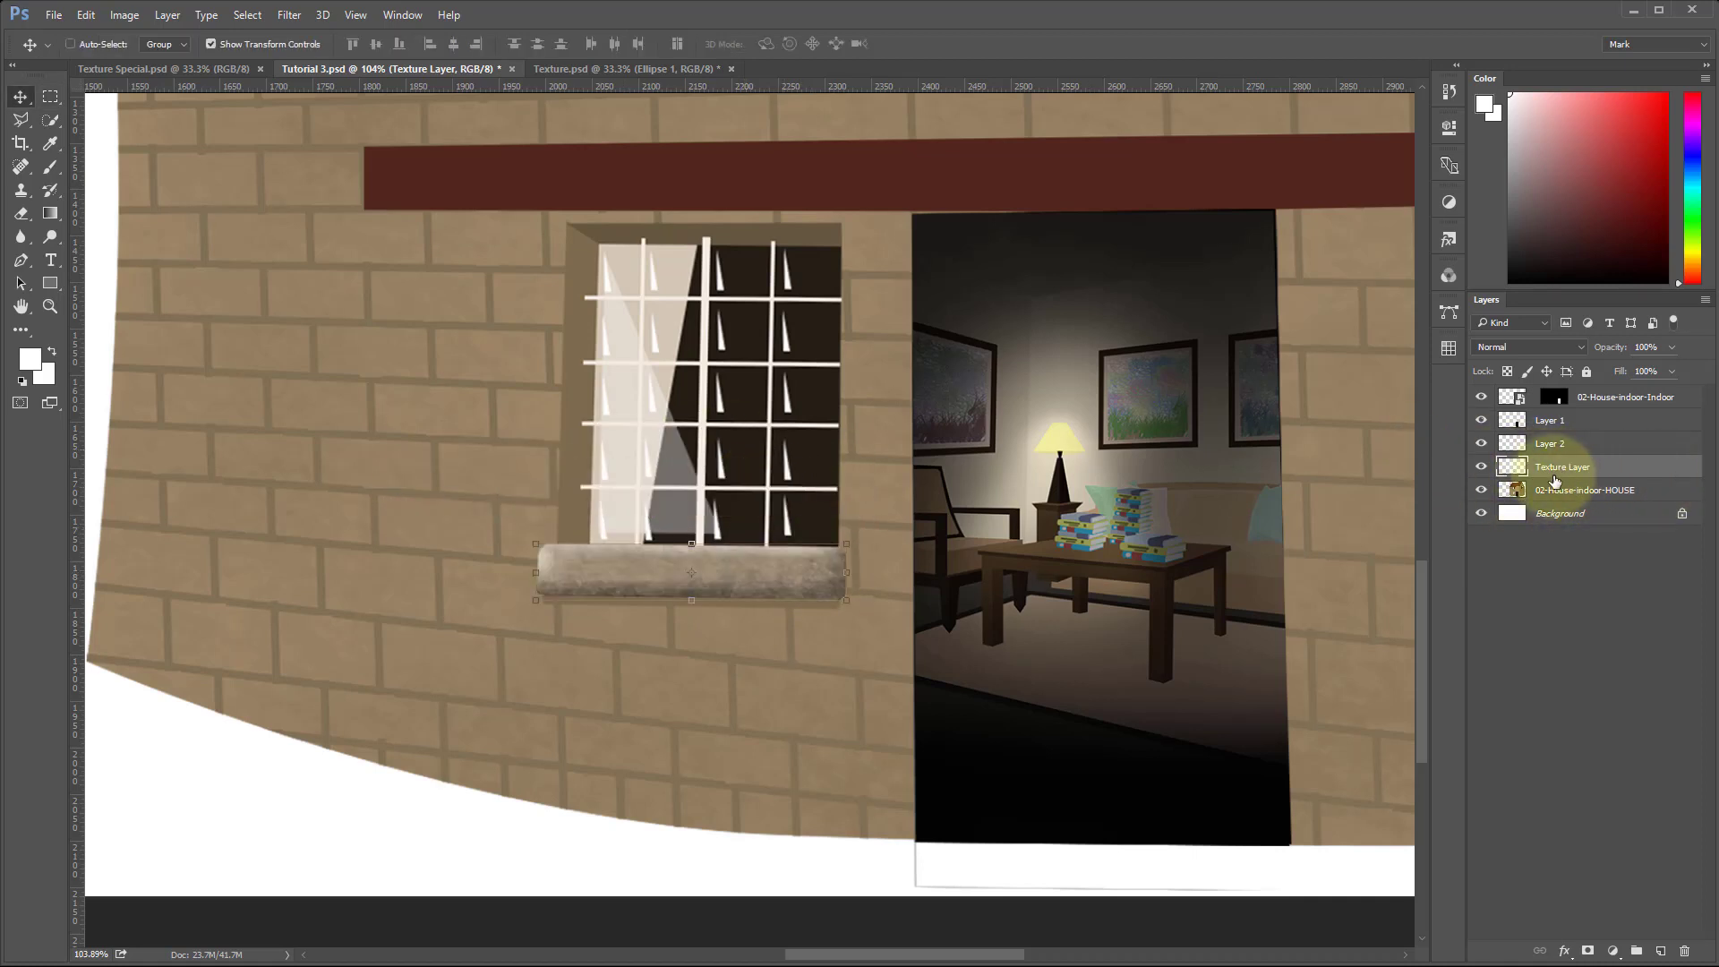
Hide the Texture Layer to examine the plain window sill up close, and show the layer again.
{"action": "left_click", "coordinate": [1481, 468]}
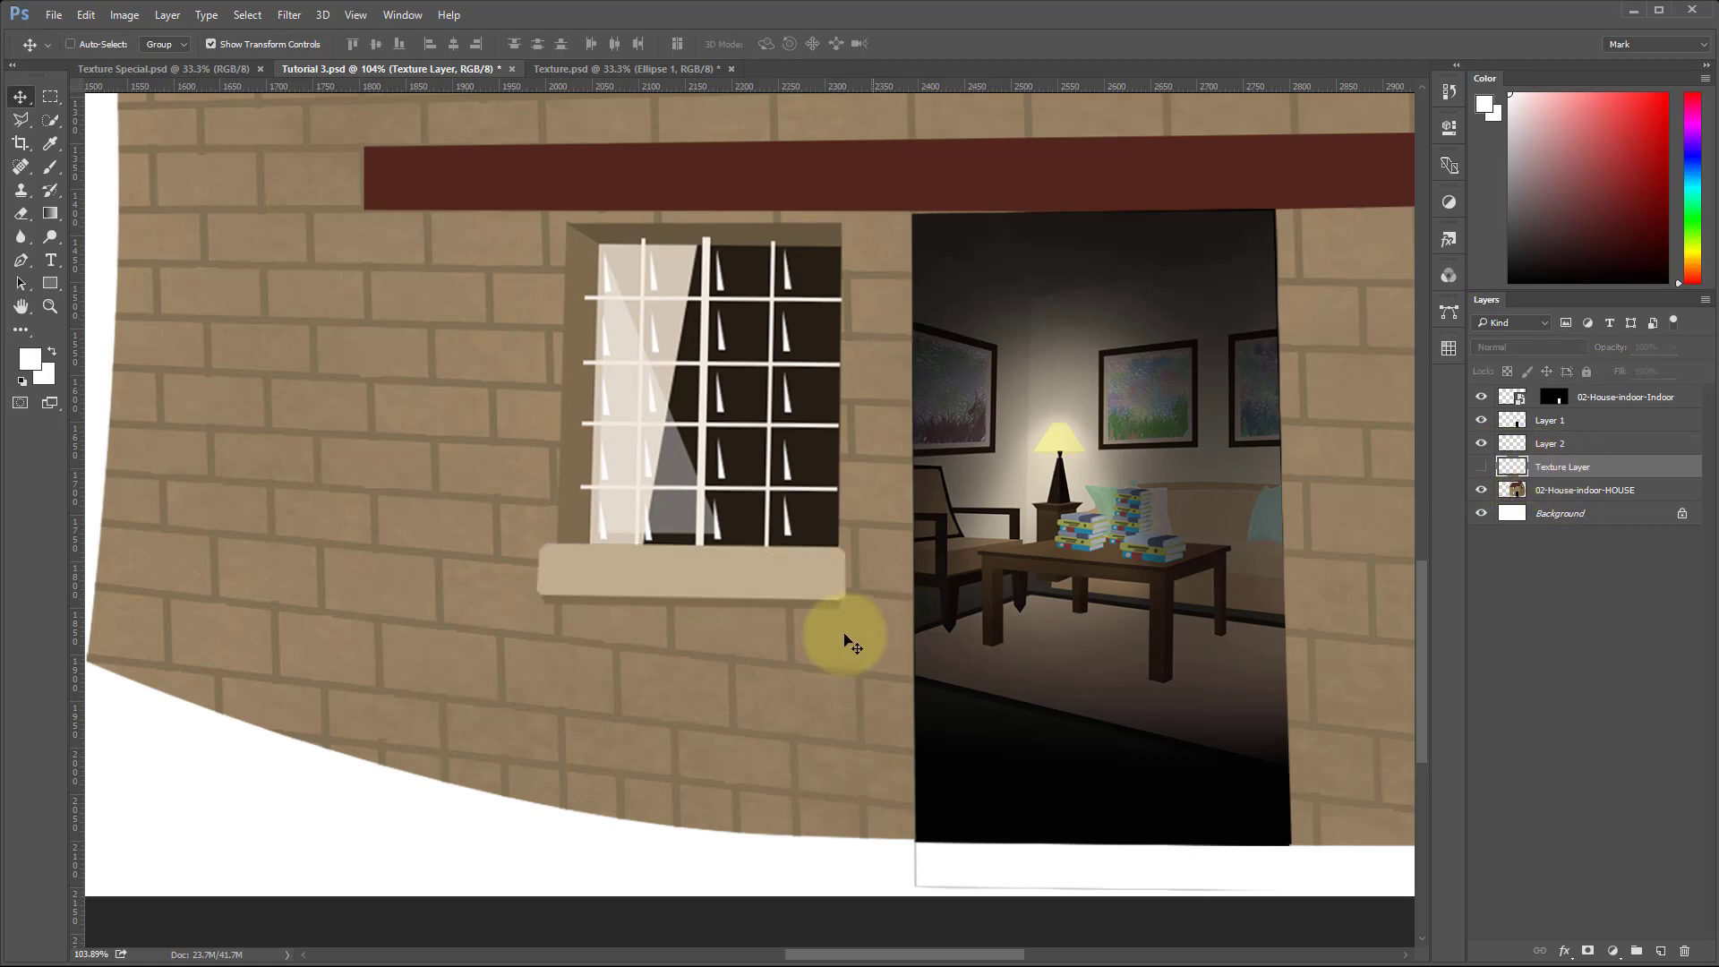
{"action": "scroll", "coordinate": [707, 603], "scroll_direction": "up", "scroll_amount": 4}
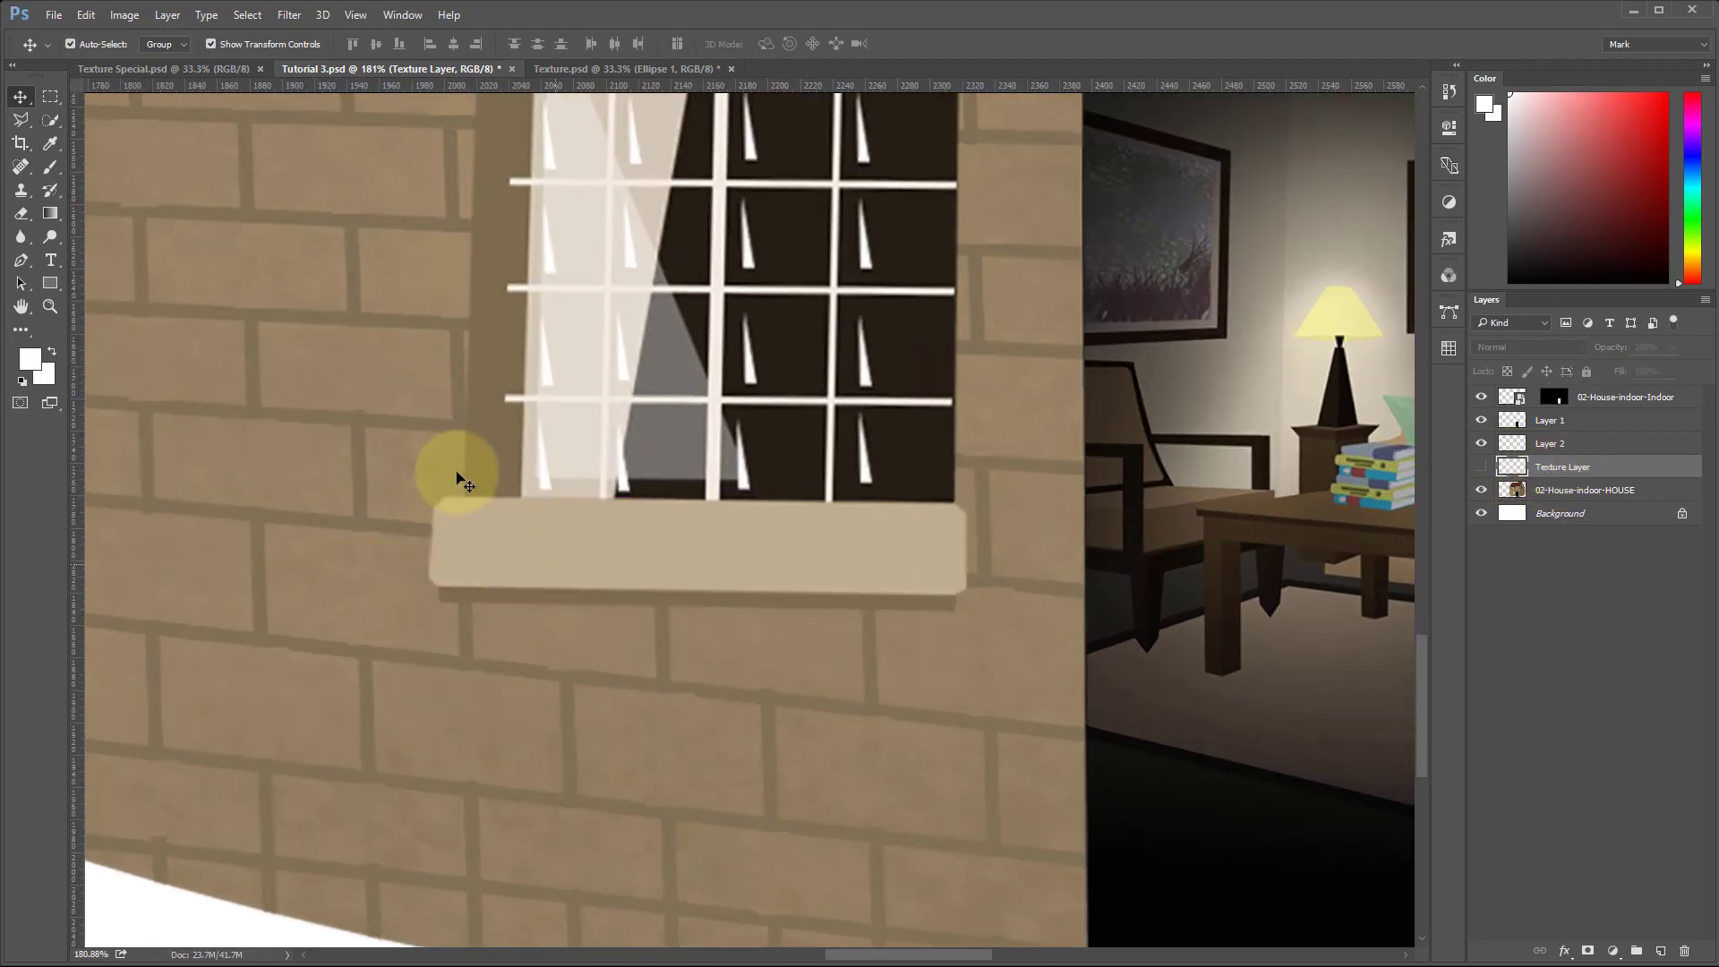
{"action": "mouse_move", "coordinate": [456, 481]}
{"action": "left_mouse_down"}
{"action": "mouse_move", "coordinate": [414, 564]}
{"action": "mouse_move", "coordinate": [675, 614]}
{"action": "mouse_move", "coordinate": [975, 606]}
{"action": "mouse_move", "coordinate": [908, 490]}
{"action": "left_mouse_up"}
{"action": "mouse_move", "coordinate": [791, 474]}
{"action": "left_mouse_down"}
{"action": "mouse_move", "coordinate": [433, 491]}
{"action": "mouse_move", "coordinate": [488, 521]}
{"action": "mouse_move", "coordinate": [757, 550]}
{"action": "mouse_move", "coordinate": [969, 544]}
{"action": "left_mouse_up"}
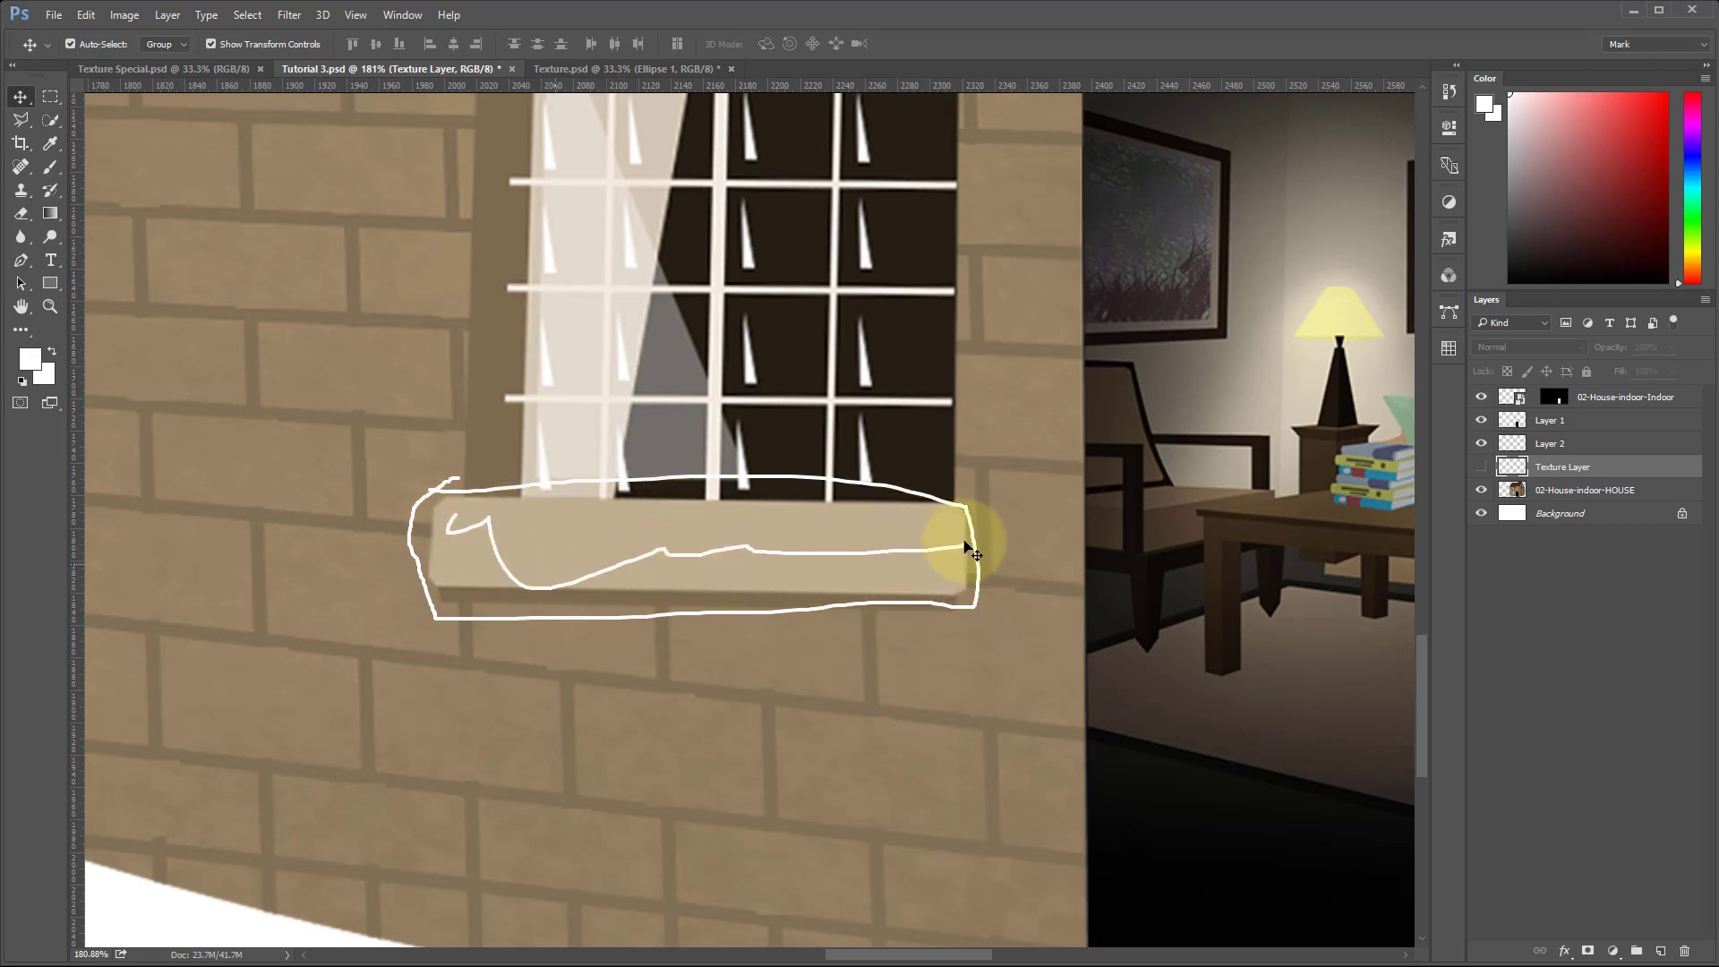
{"action": "key", "text": "Escape"}
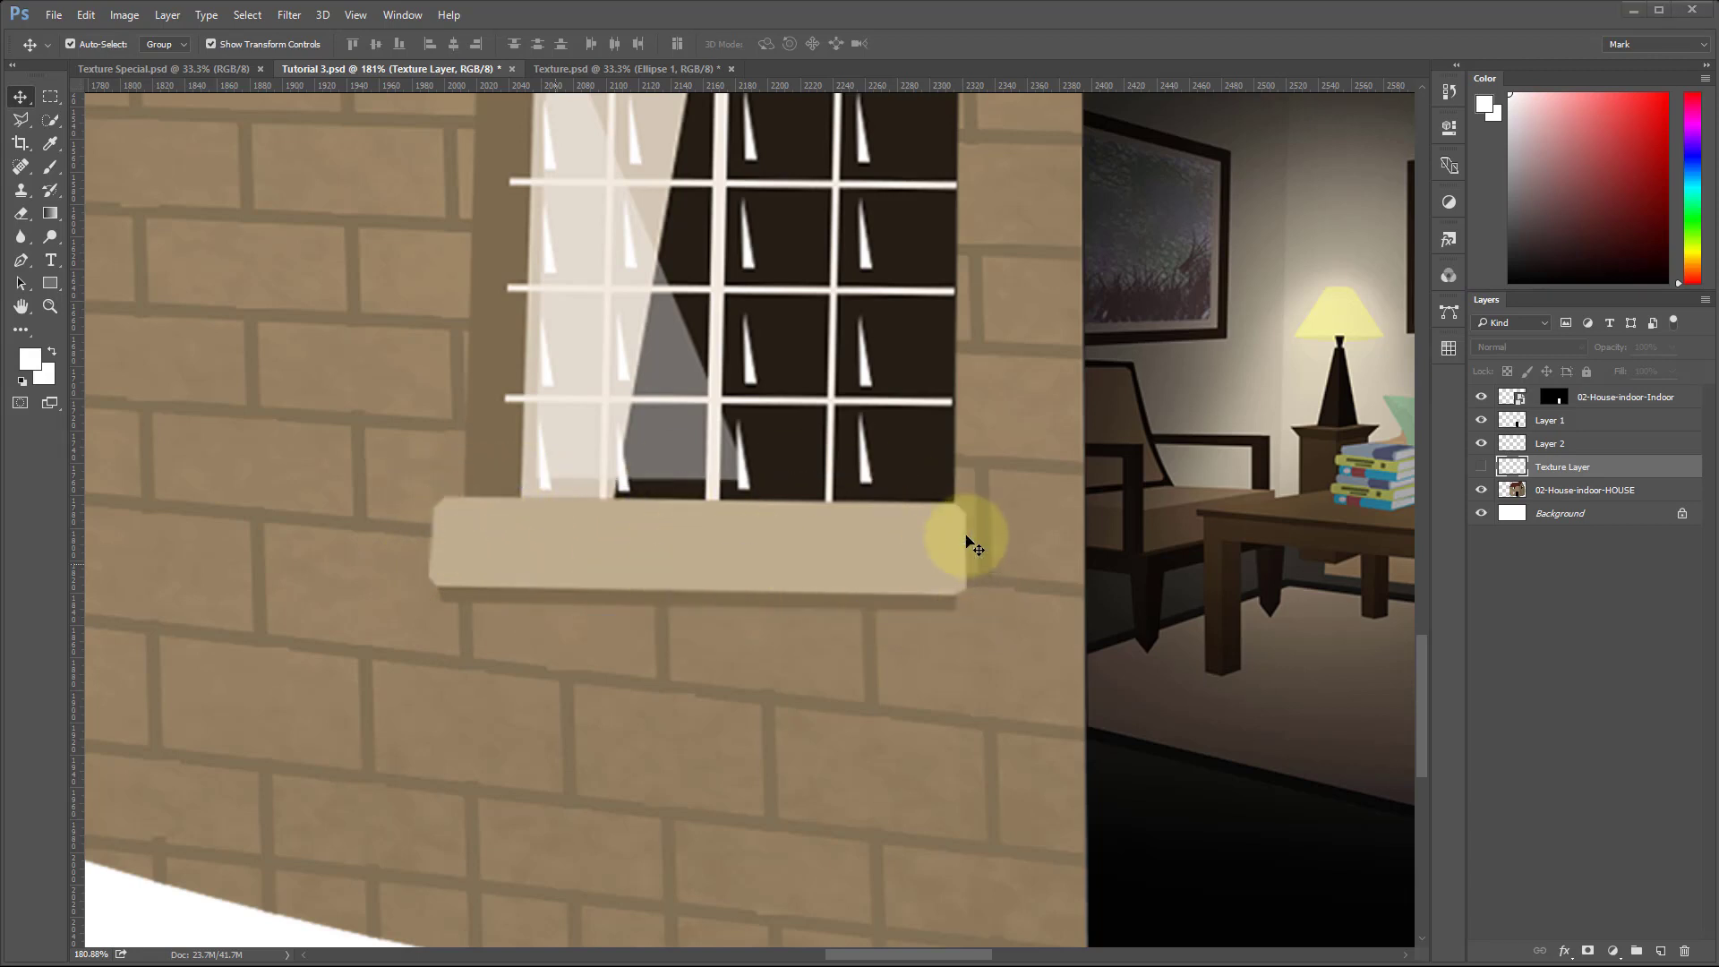
{"action": "left_click", "coordinate": [1477, 469]}
{"action": "left_click_drag", "start_coordinate": [1019, 475], "coordinate": [955, 470]}
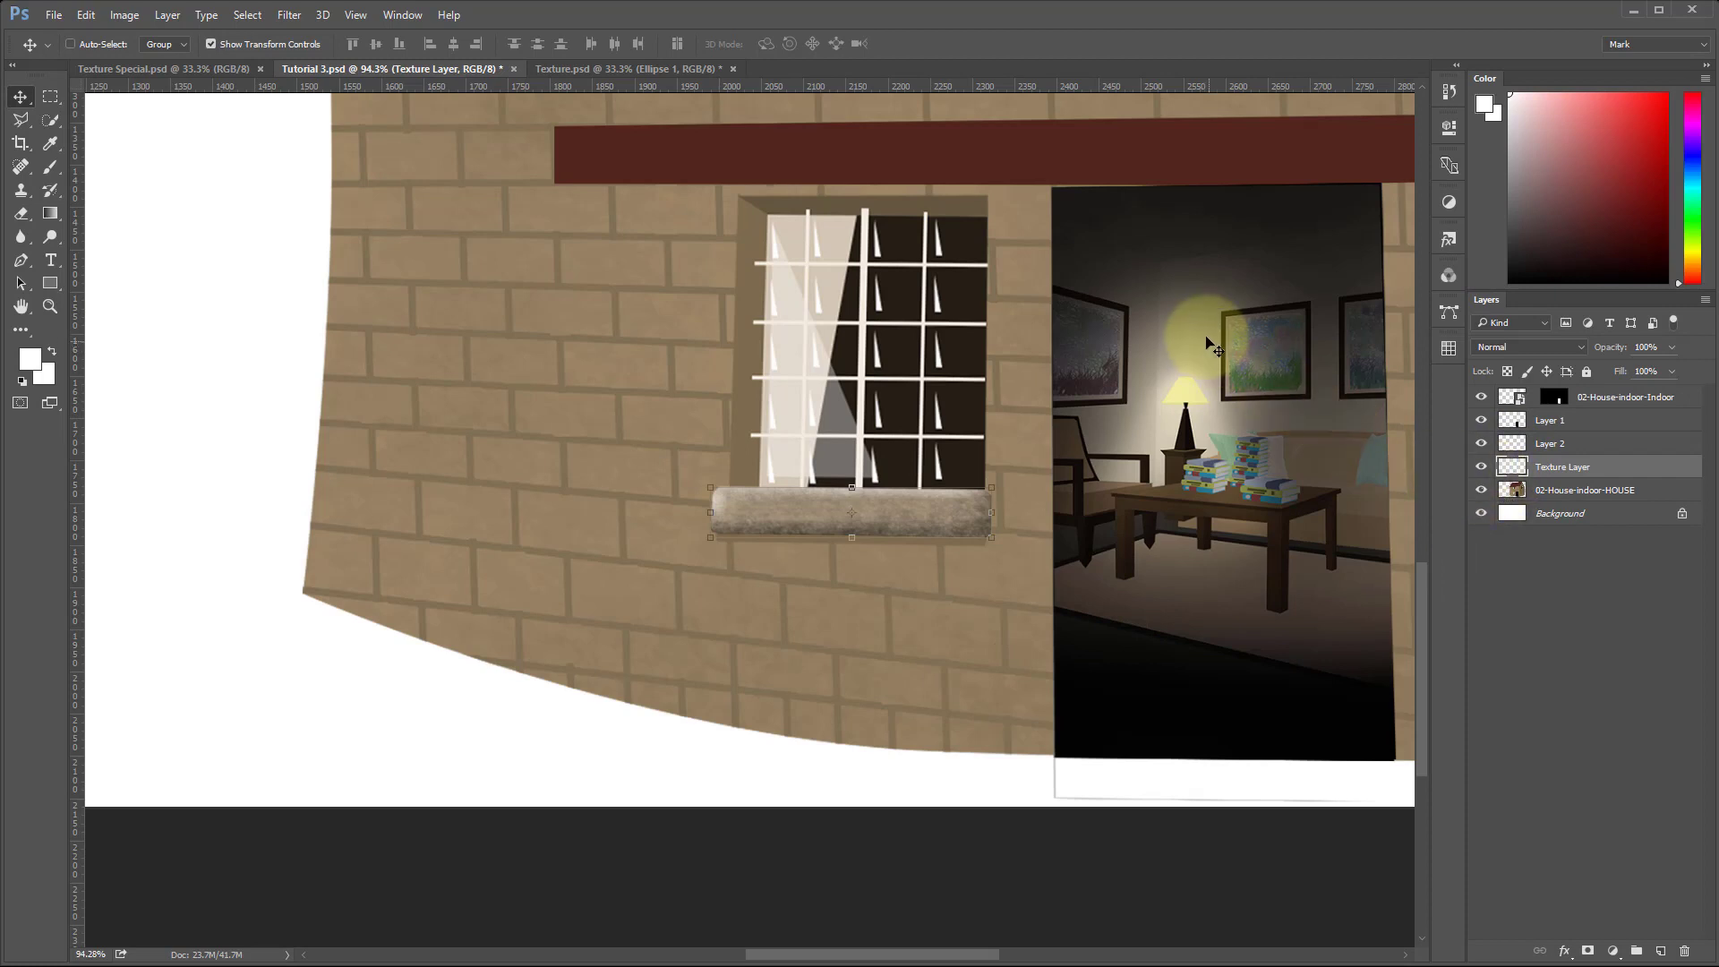
{"action": "mouse_move", "coordinate": [1182, 235]}
{"action": "left_mouse_down"}
{"action": "mouse_move", "coordinate": [1055, 487]}
{"action": "mouse_move", "coordinate": [1250, 690]}
{"action": "mouse_move", "coordinate": [1375, 418]}
{"action": "left_mouse_up"}
{"action": "mouse_move", "coordinate": [1362, 343]}
{"action": "left_mouse_down"}
{"action": "mouse_move", "coordinate": [1142, 240]}
{"action": "mouse_move", "coordinate": [1099, 246]}
{"action": "mouse_move", "coordinate": [1118, 318]}
{"action": "mouse_move", "coordinate": [1146, 333]}
{"action": "mouse_move", "coordinate": [1372, 277]}
{"action": "mouse_move", "coordinate": [1344, 354]}
{"action": "mouse_move", "coordinate": [1347, 545]}
{"action": "mouse_move", "coordinate": [1212, 609]}
{"action": "mouse_move", "coordinate": [1153, 359]}
{"action": "mouse_move", "coordinate": [1295, 267]}
{"action": "mouse_move", "coordinate": [1101, 340]}
{"action": "mouse_move", "coordinate": [1096, 591]}
{"action": "mouse_move", "coordinate": [1313, 502]}
{"action": "mouse_move", "coordinate": [1202, 369]}
{"action": "mouse_move", "coordinate": [1103, 425]}
{"action": "mouse_move", "coordinate": [1167, 457]}
{"action": "left_mouse_up"}
{"action": "key", "text": "Escape"}
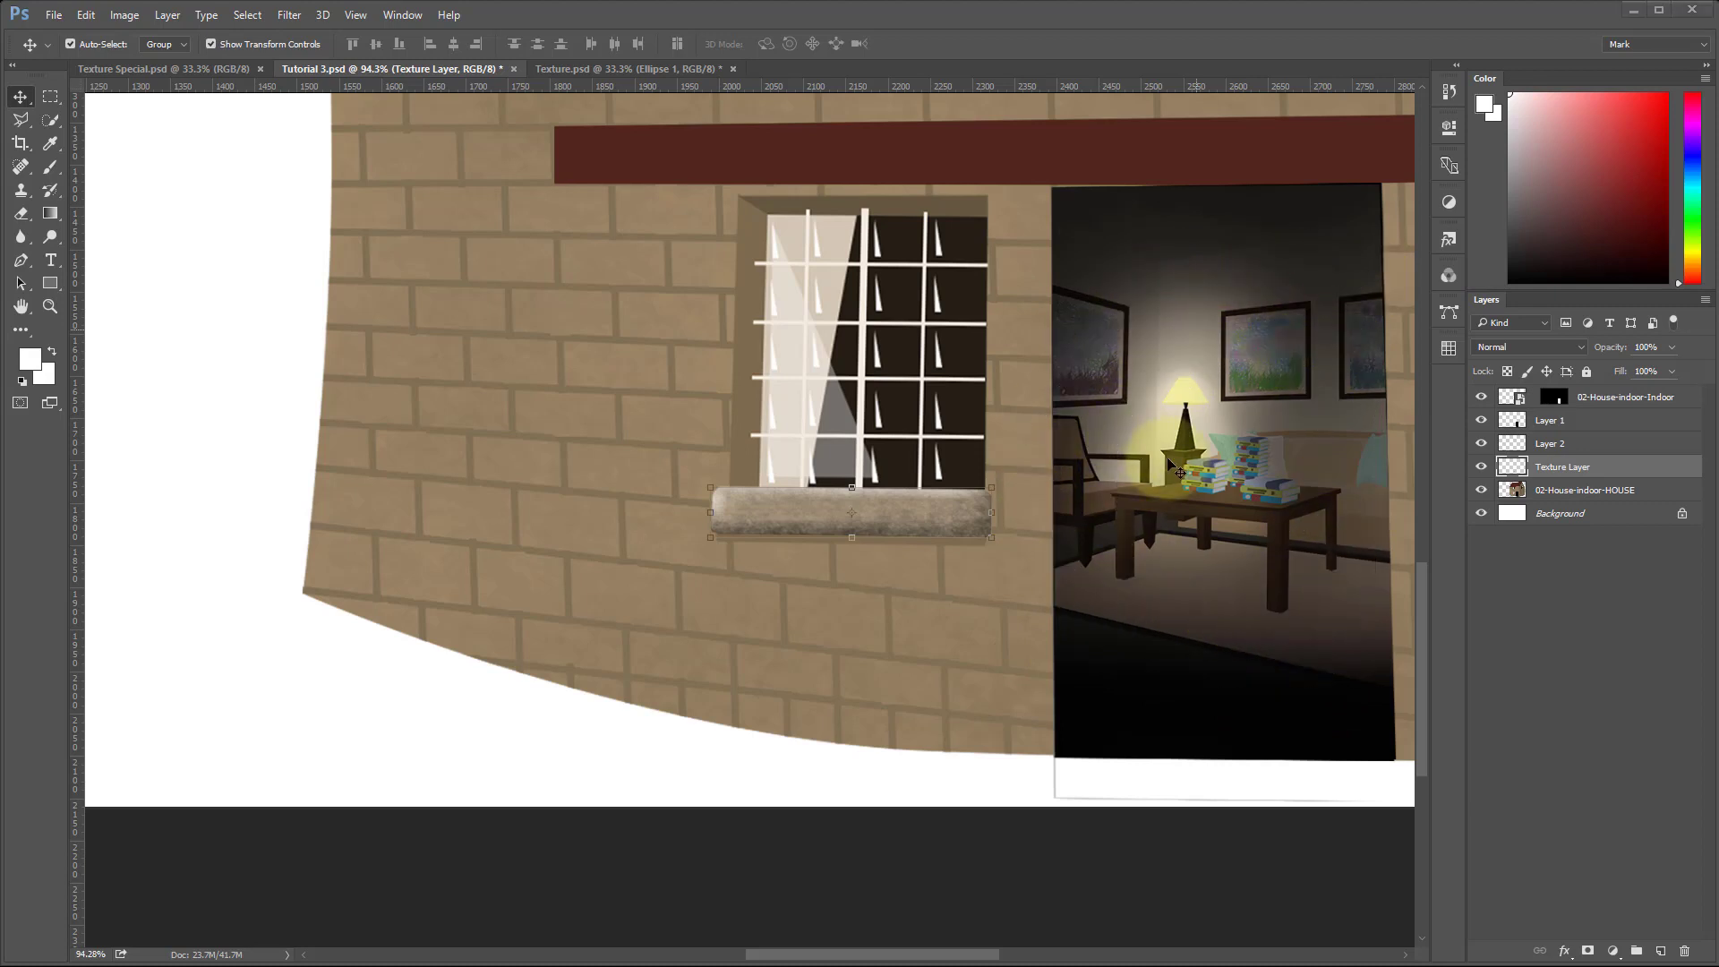